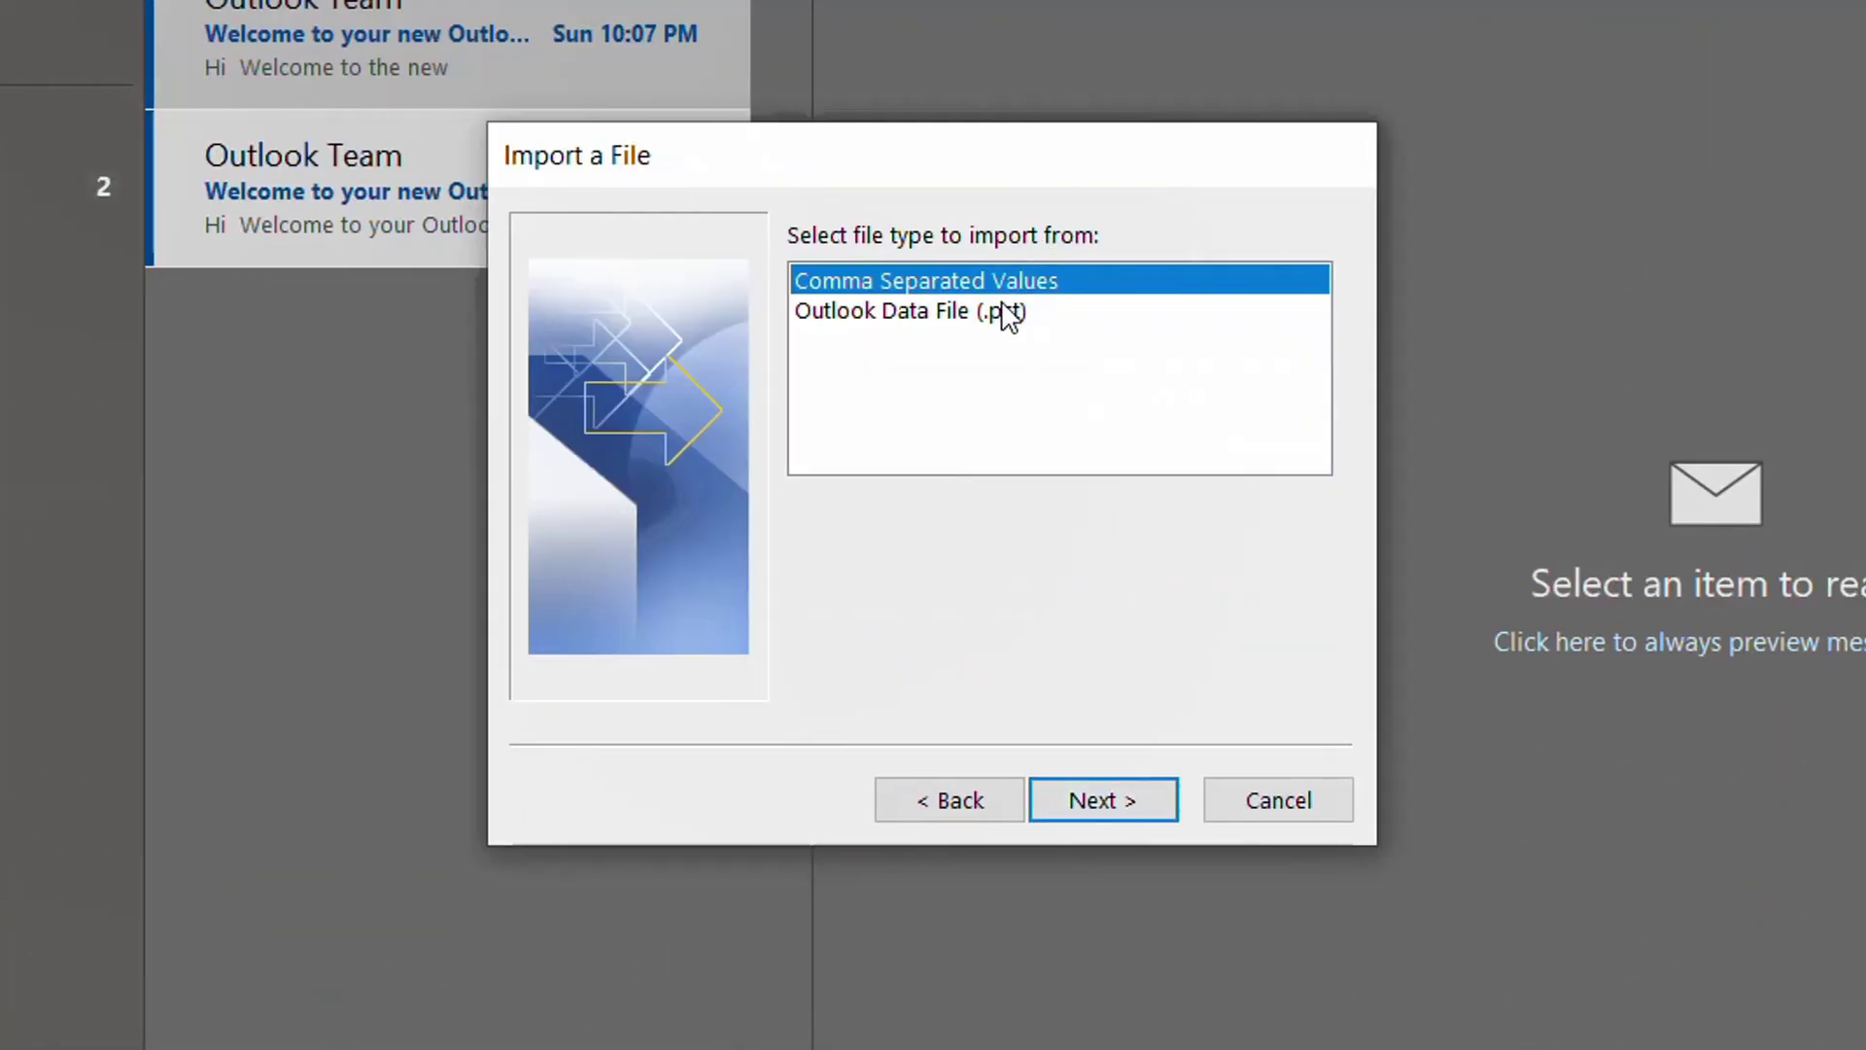
Start an Outlook Data File (.pst) import with Documents\Error_pst.pst as the source file.
{"action": "left_click", "coordinate": [1004, 313]}
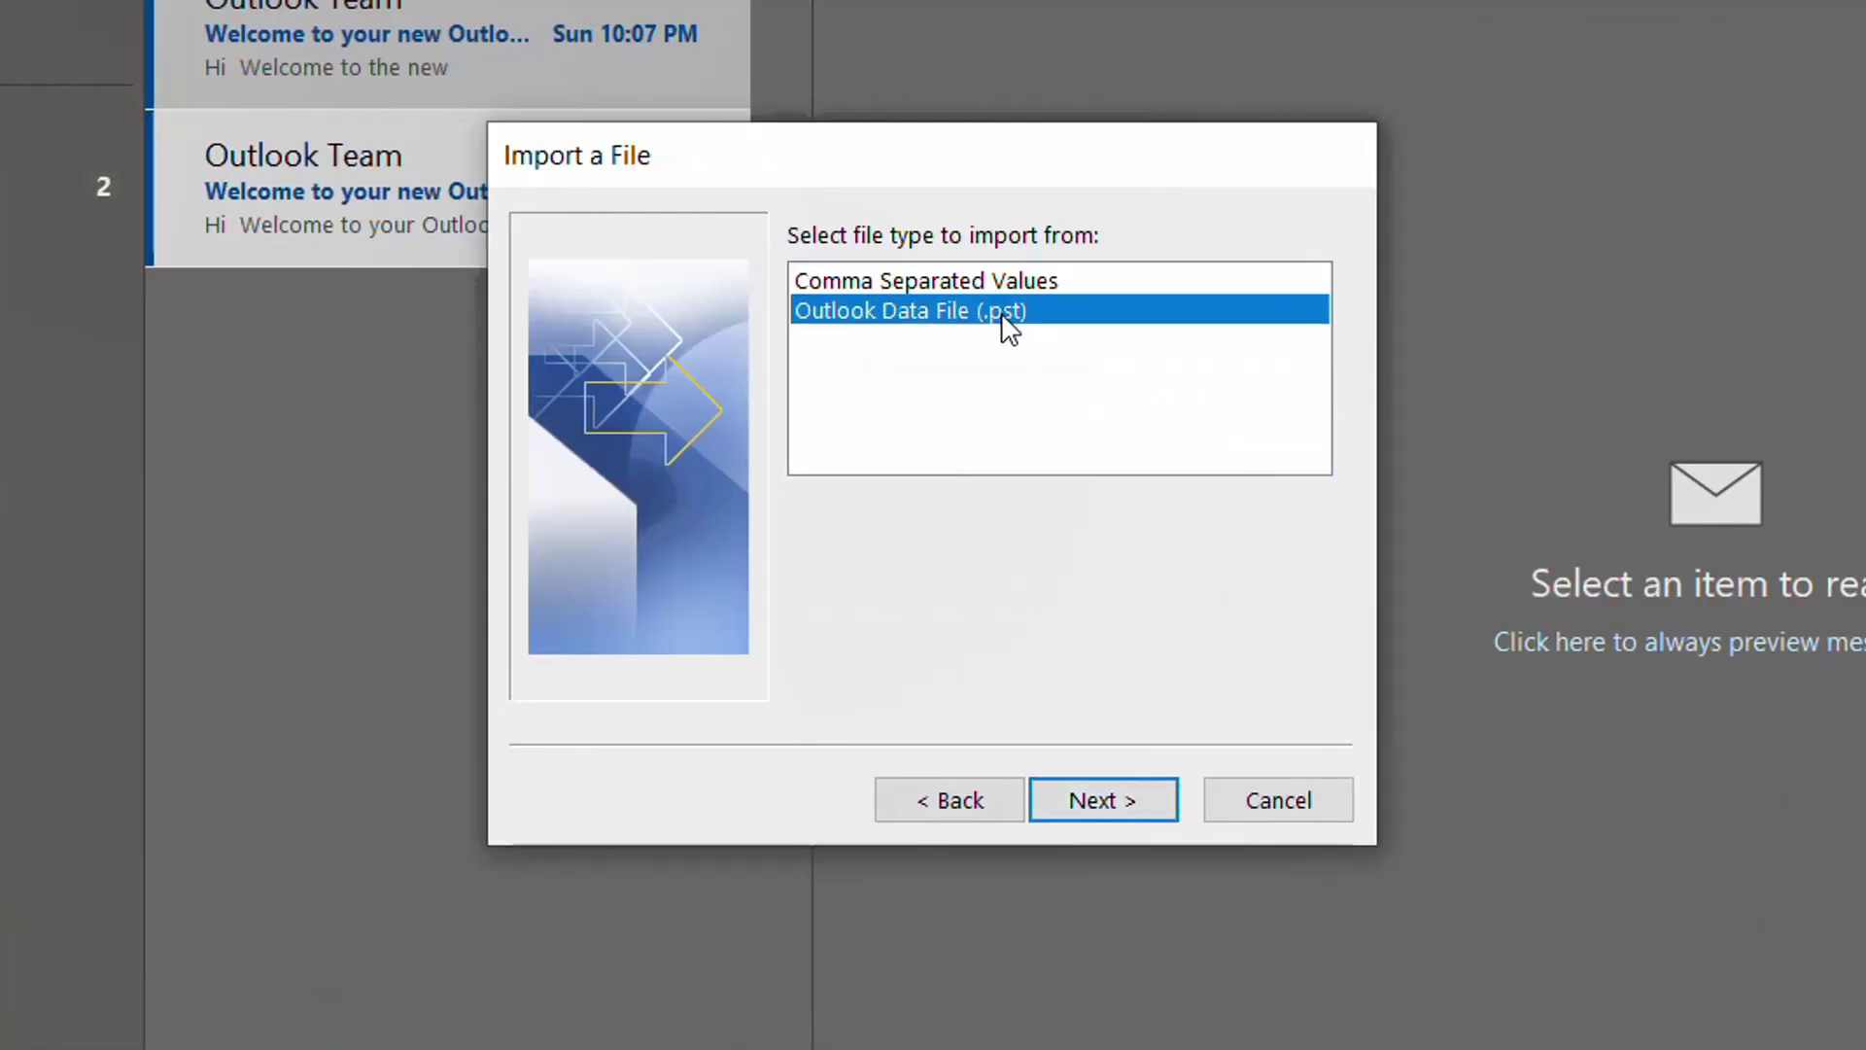
{"action": "left_click", "coordinate": [1135, 815]}
{"action": "left_click", "coordinate": [1267, 288]}
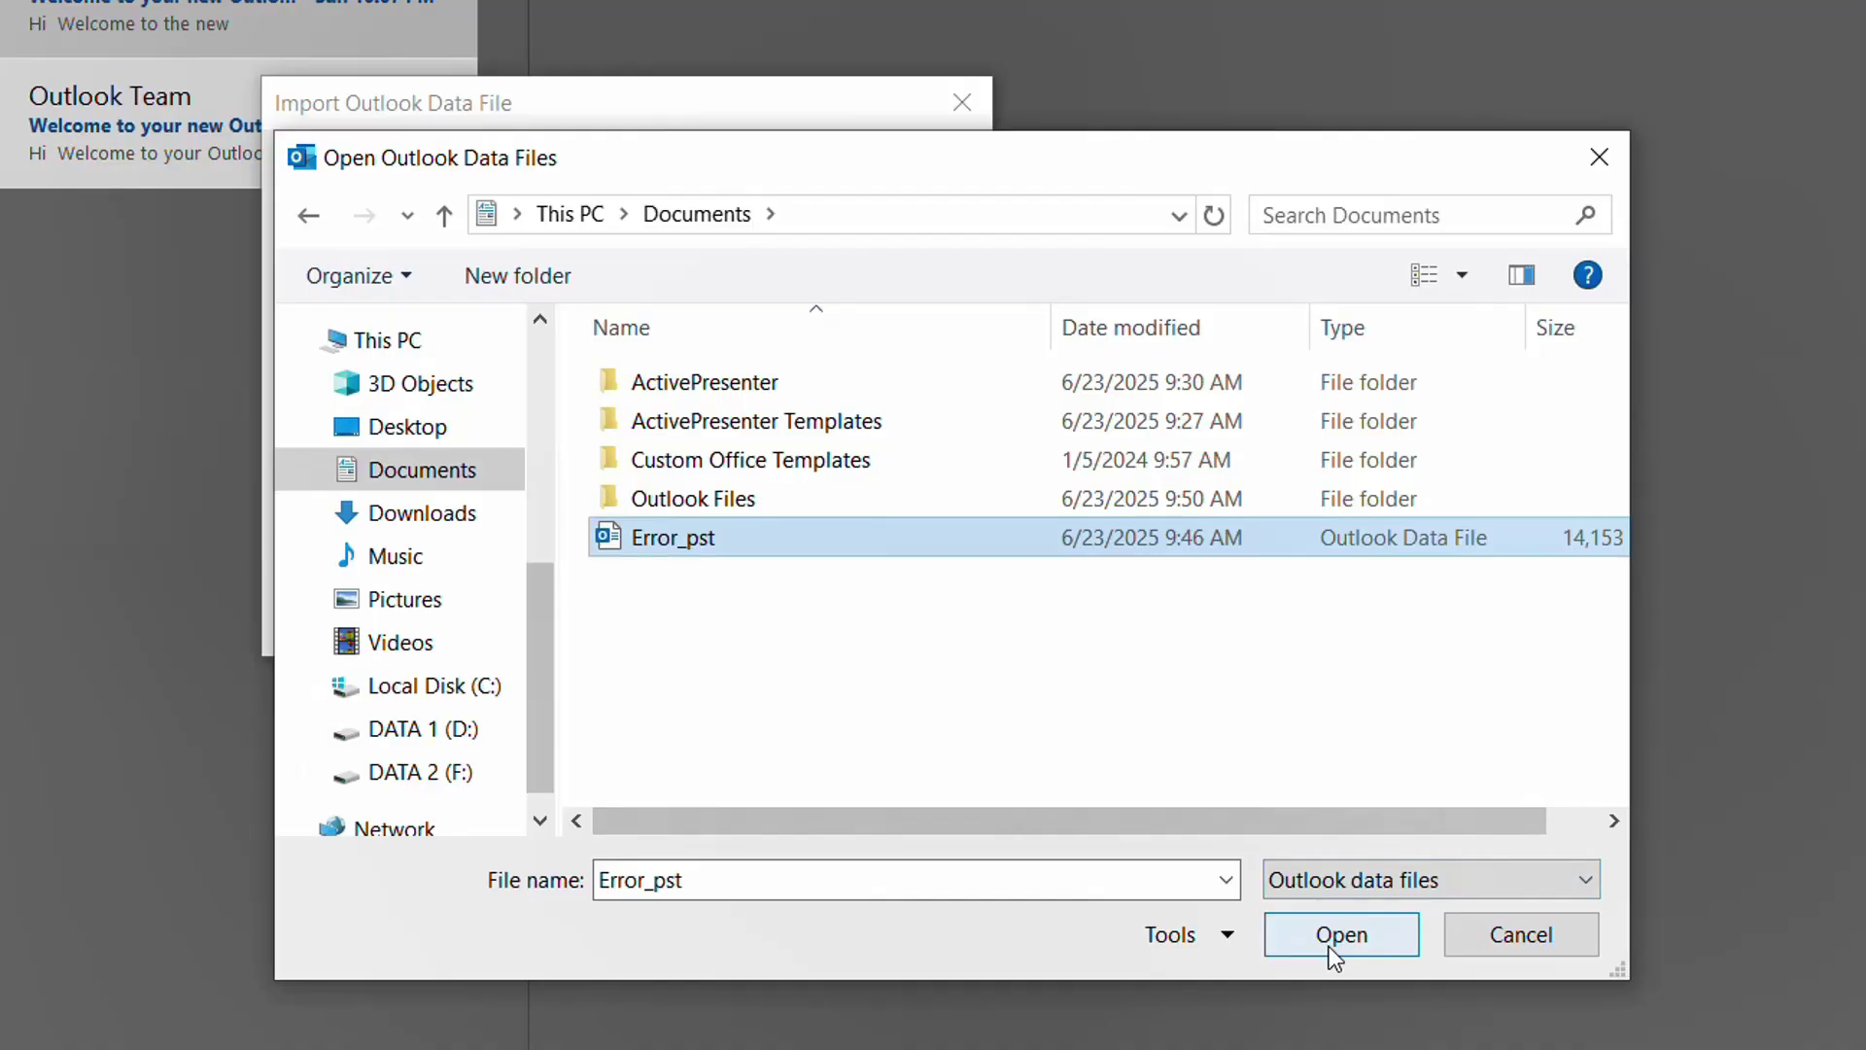
{"action": "left_click", "coordinate": [1333, 954]}
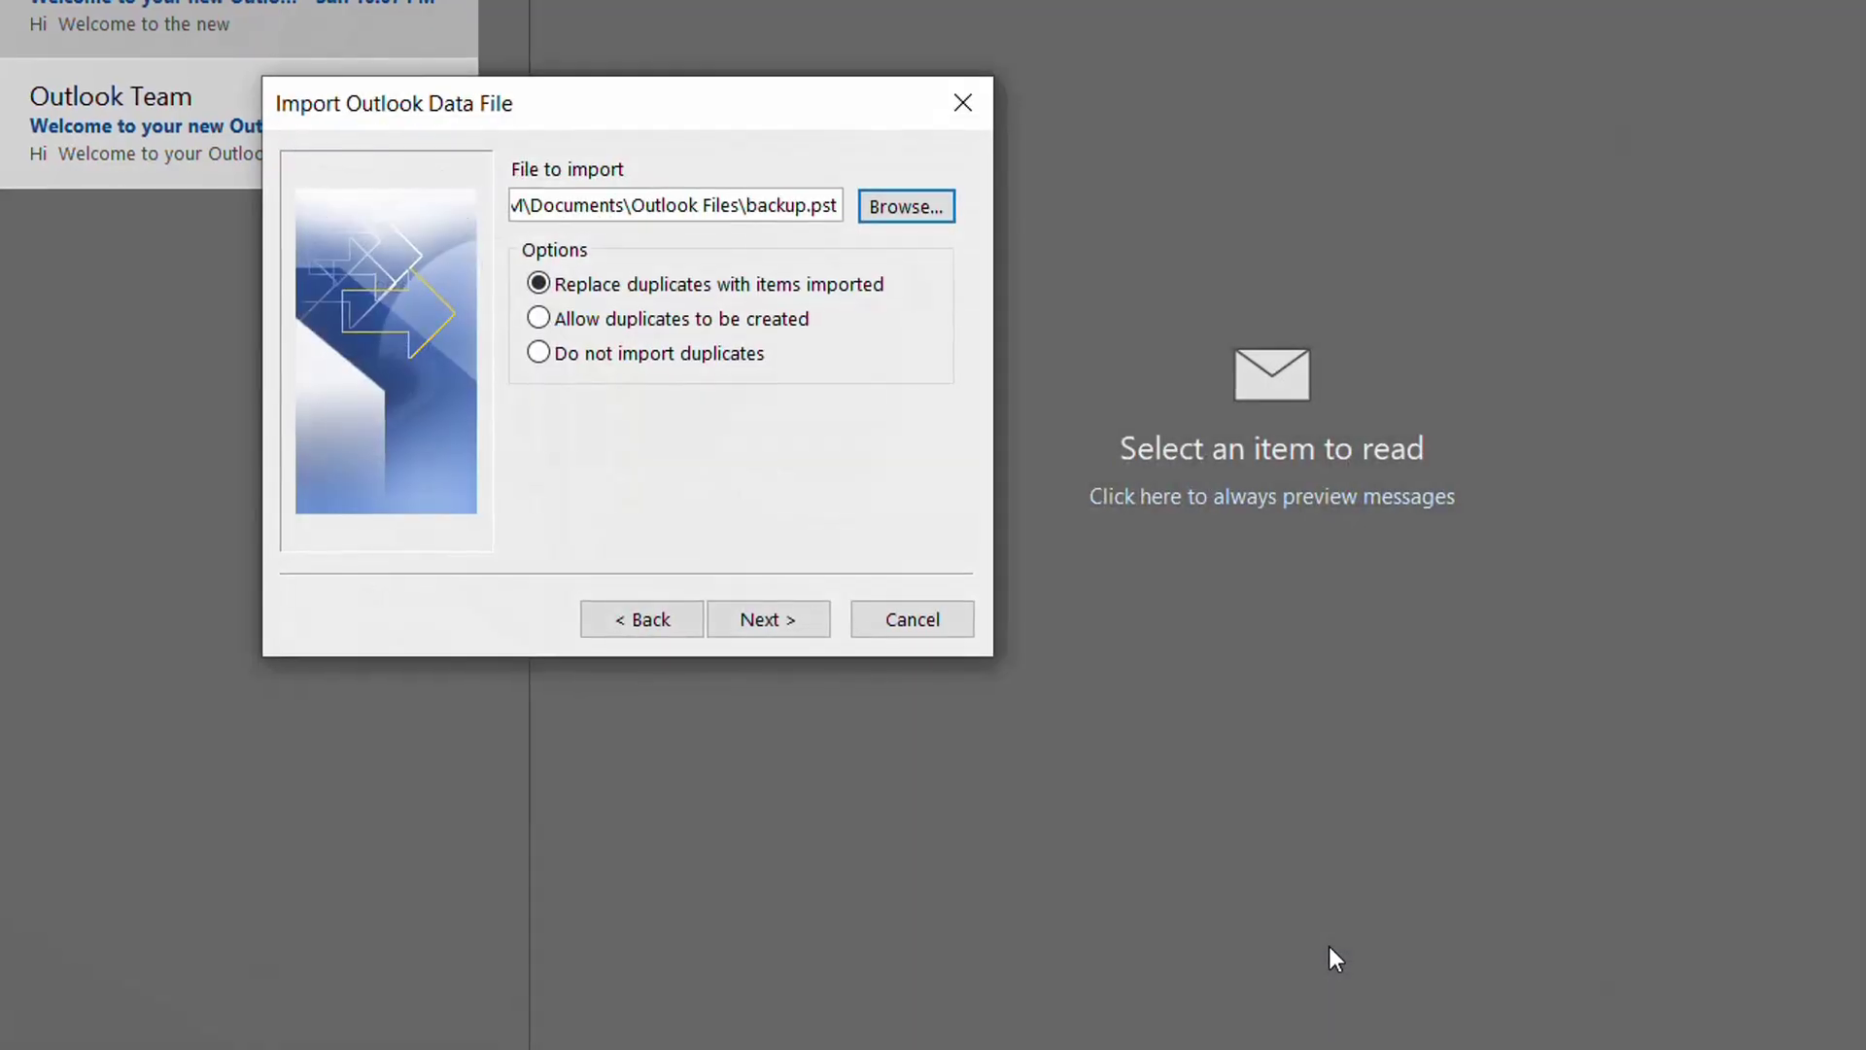
{"action": "left_click", "coordinate": [926, 686]}
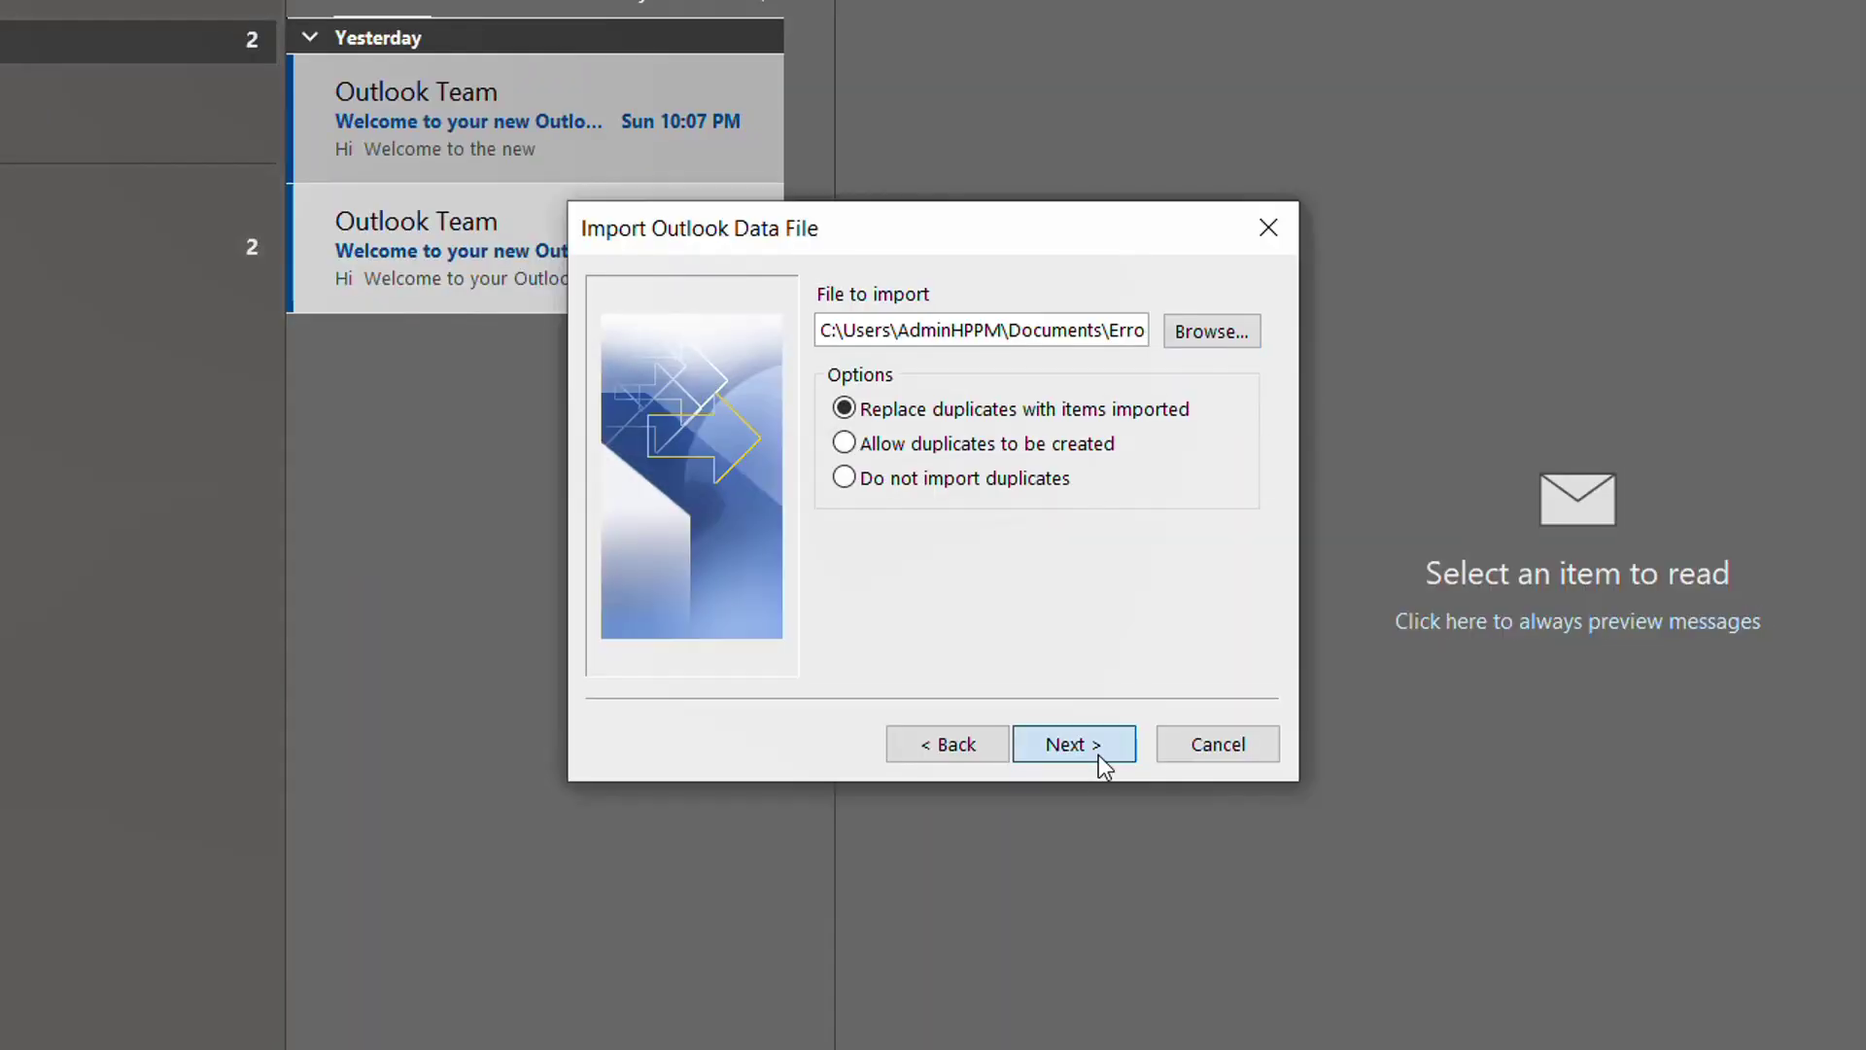
Try importing Error_pst.pst, dismiss both 'not an Outlook data file' errors, and cancel the import.
{"action": "left_click", "coordinate": [1099, 755]}
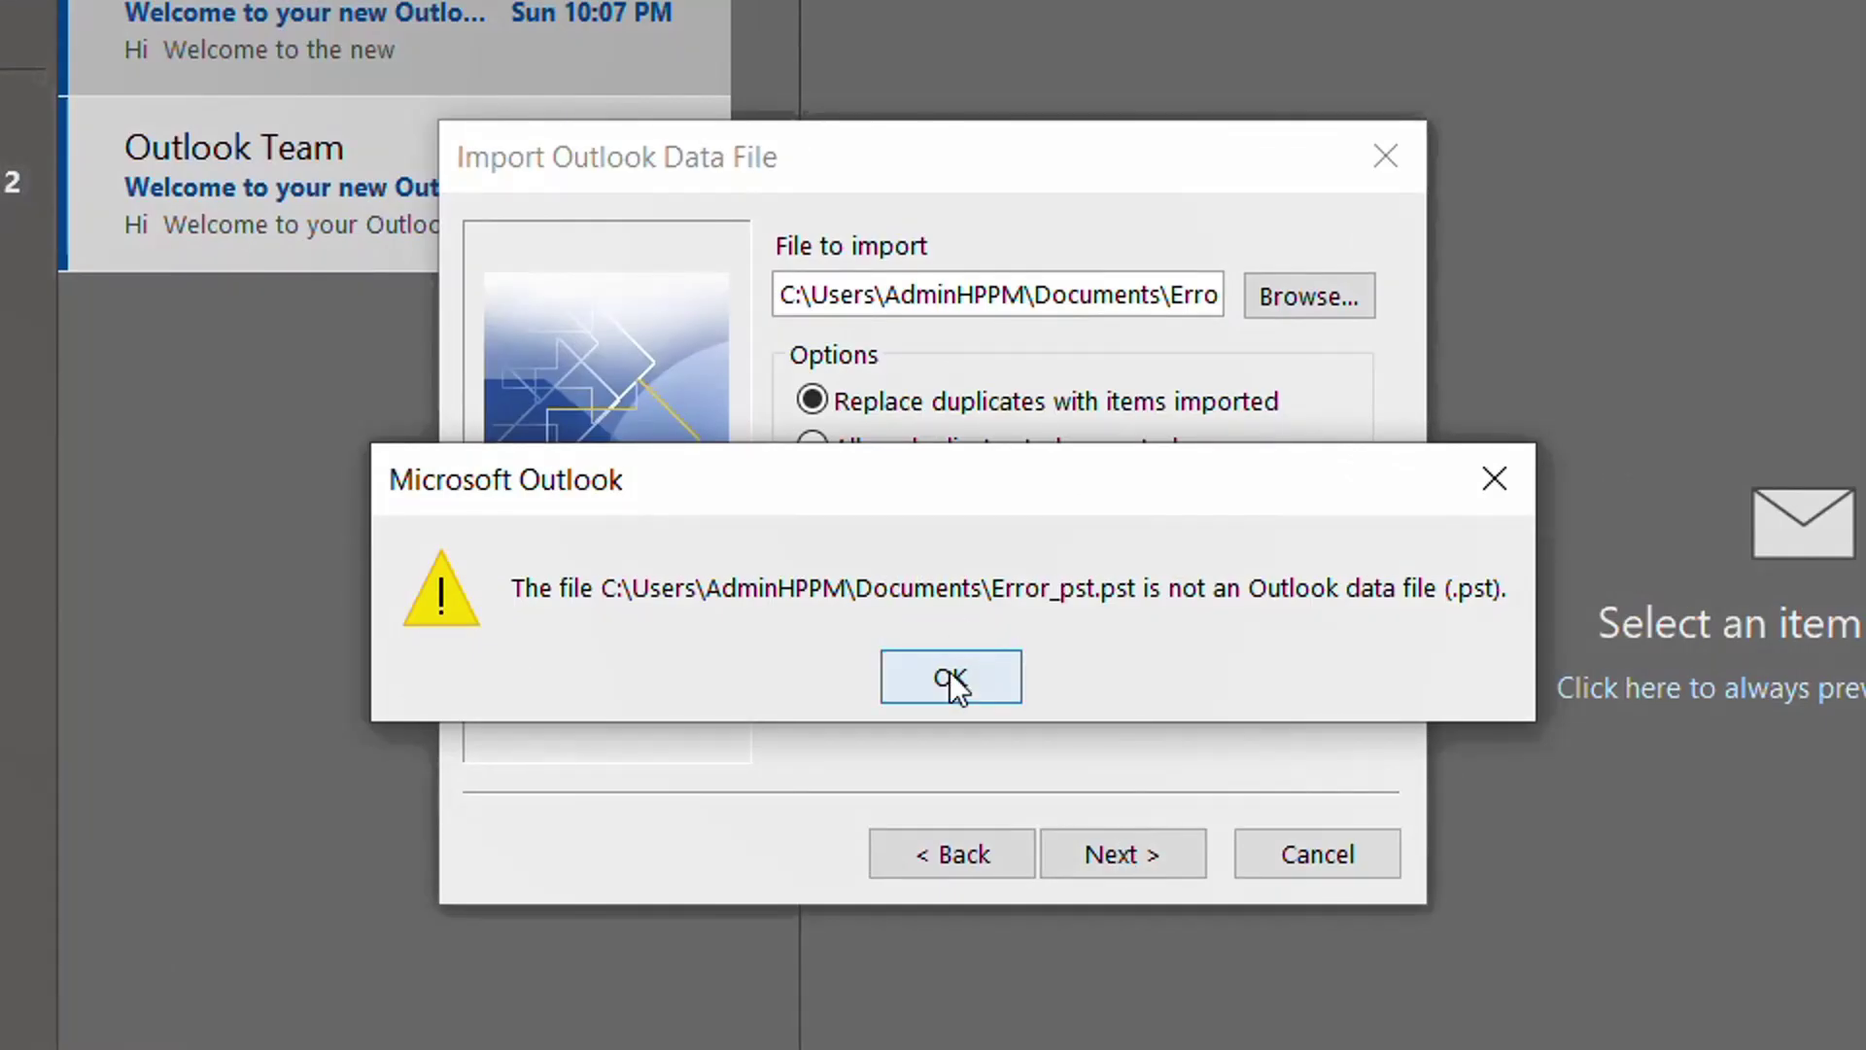
{"action": "left_click", "coordinate": [951, 680]}
{"action": "left_click", "coordinate": [1166, 865]}
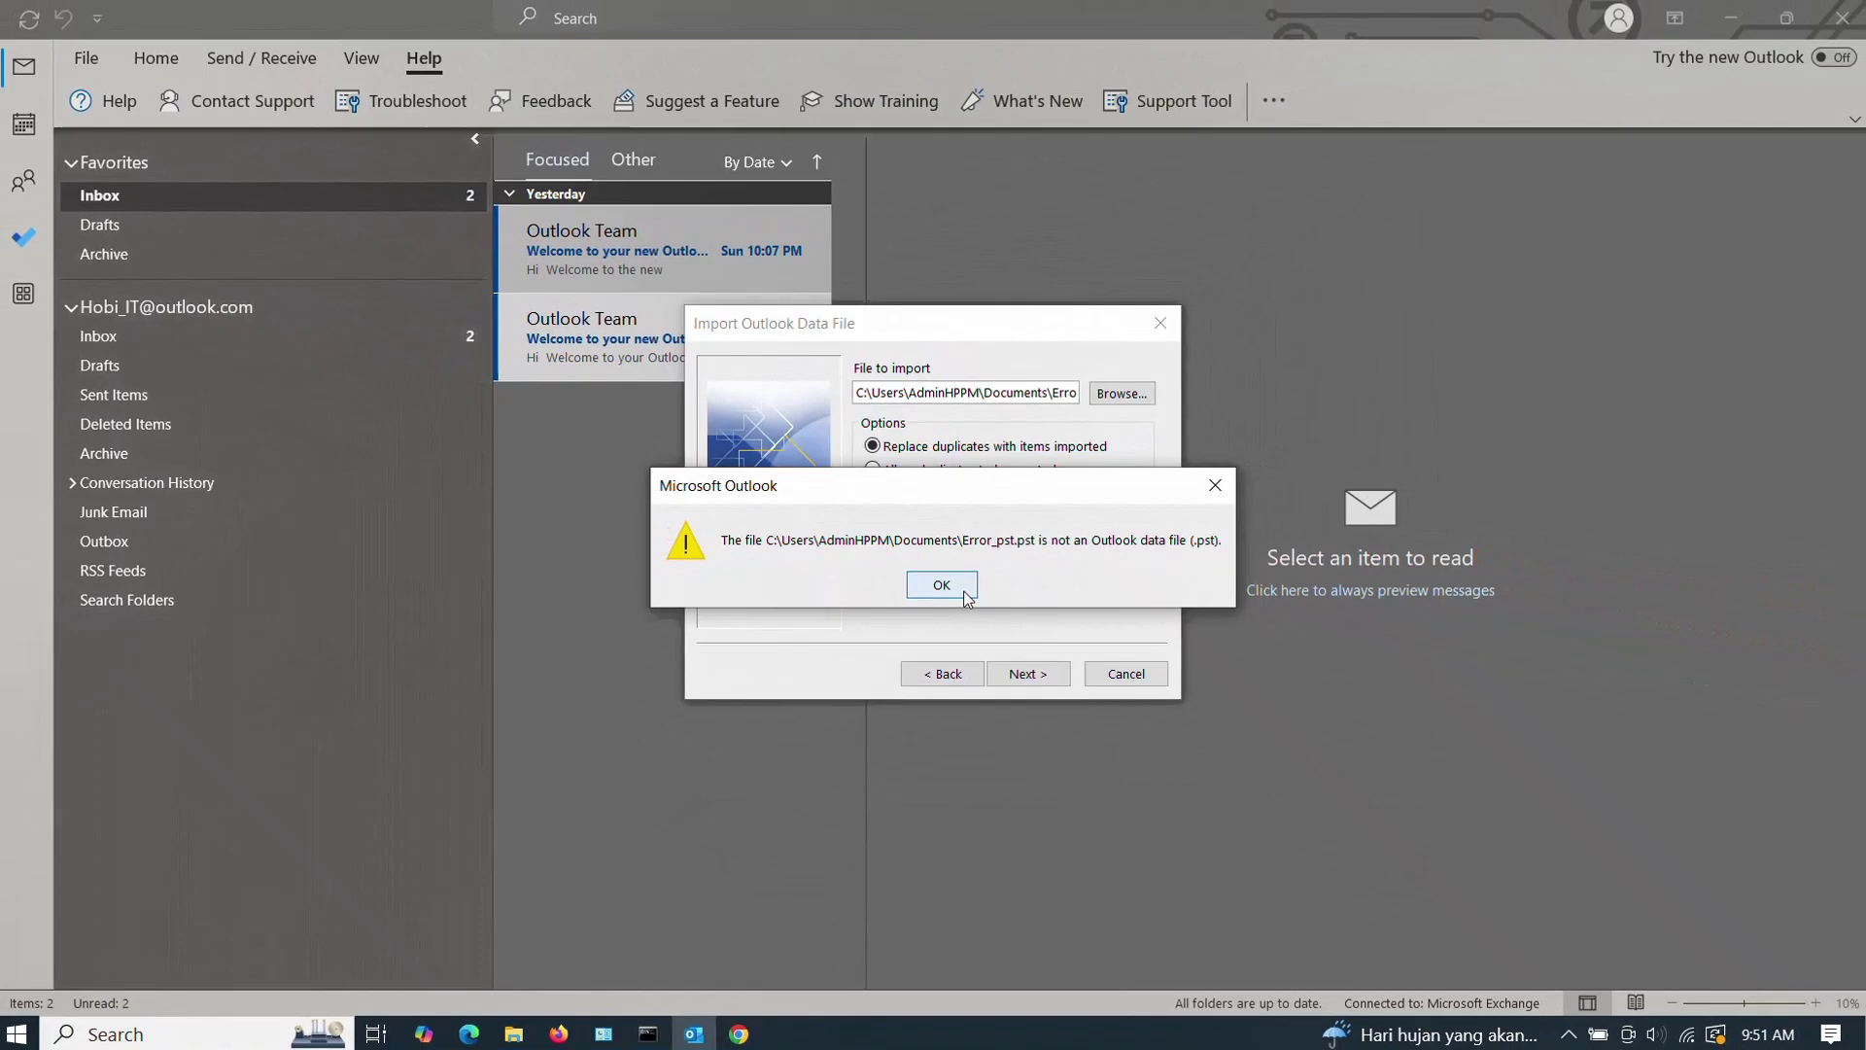
{"action": "left_click", "coordinate": [953, 603]}
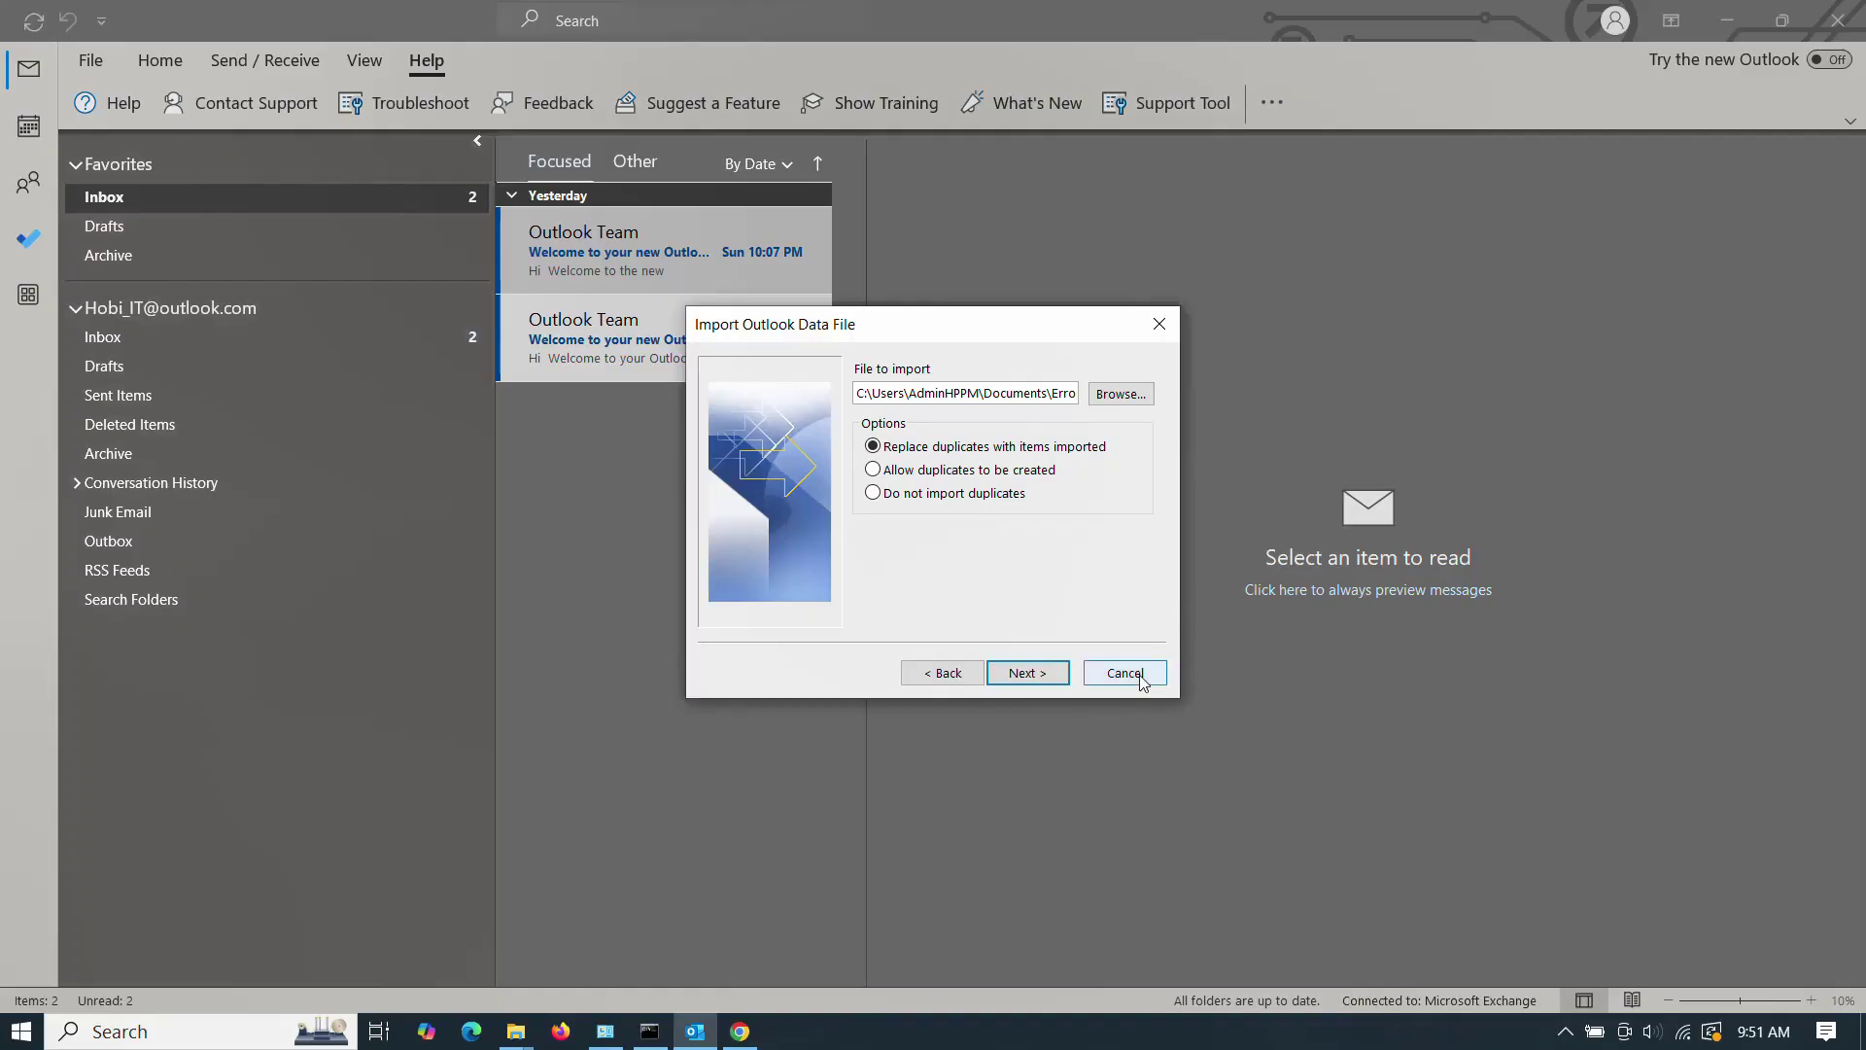
{"action": "left_click", "coordinate": [740, 1031]}
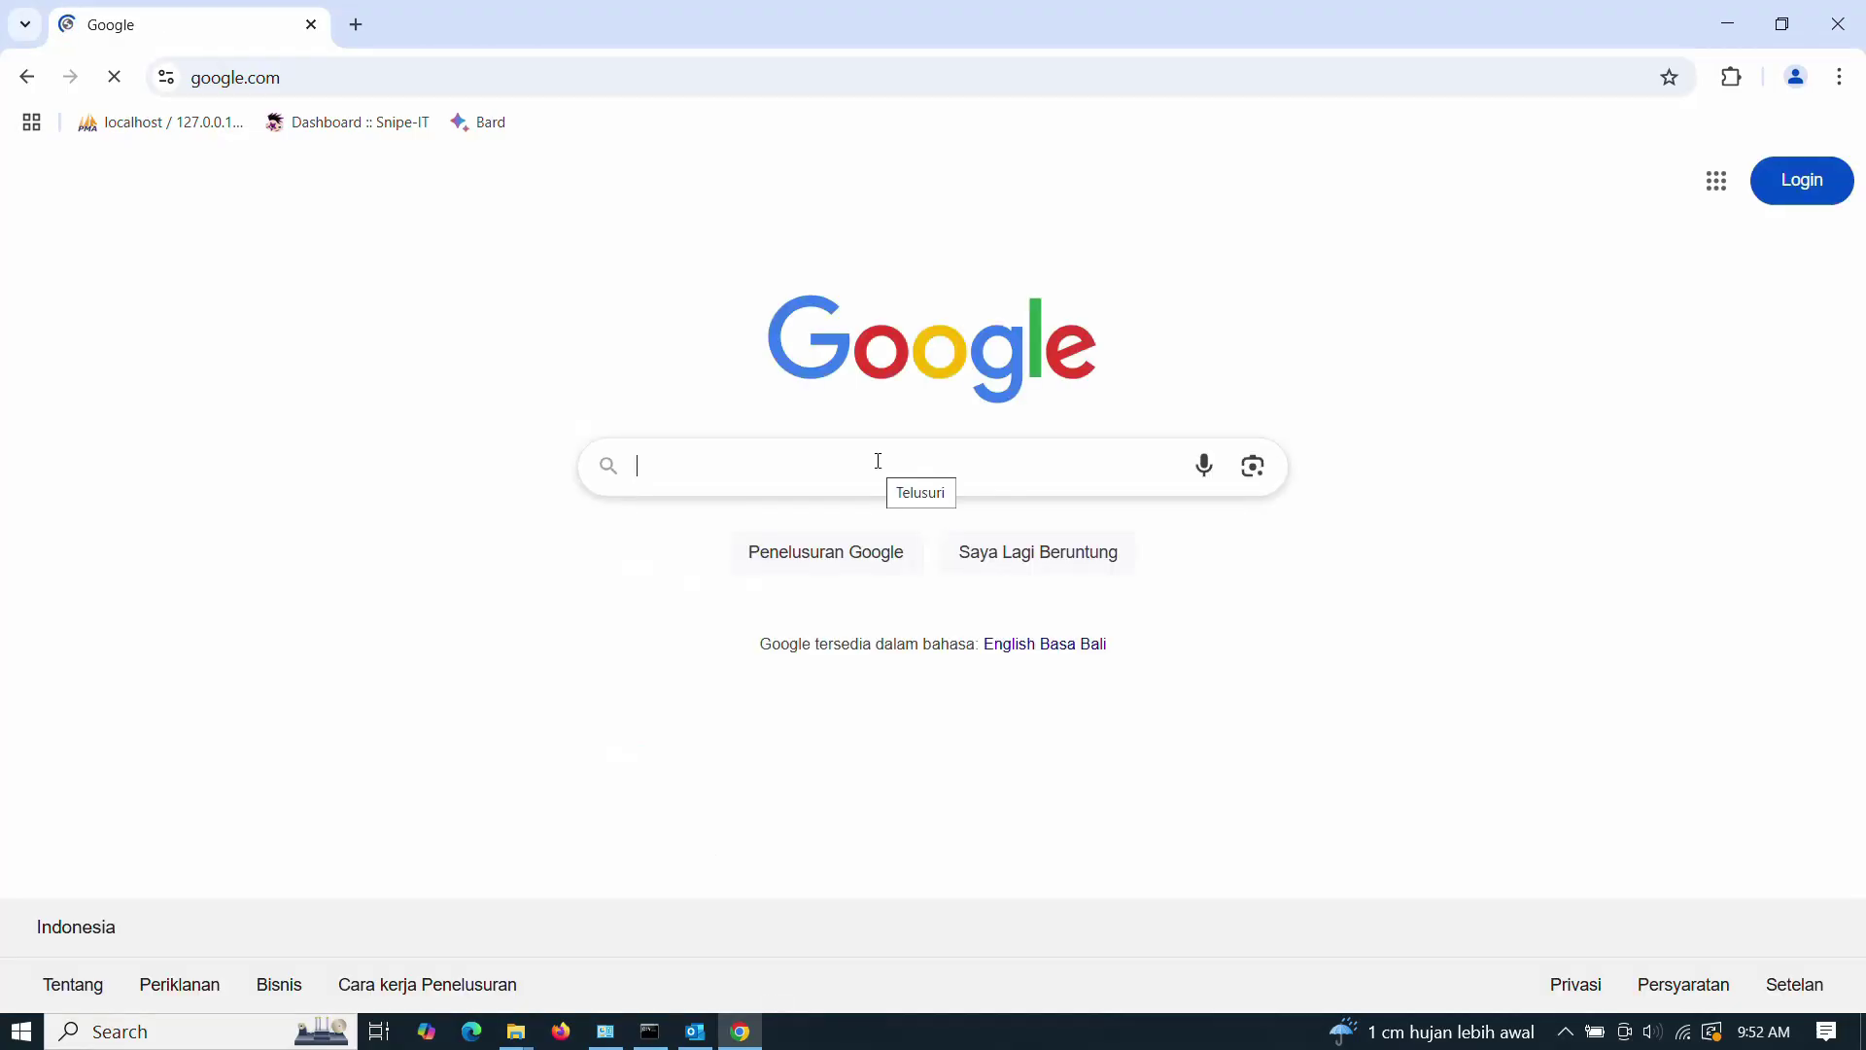
Search Google for 'stellar outlook repair', download the installer from stellarinfo.com, and show it in Downloads.
{"action": "type", "text": "stellar outlook r"}
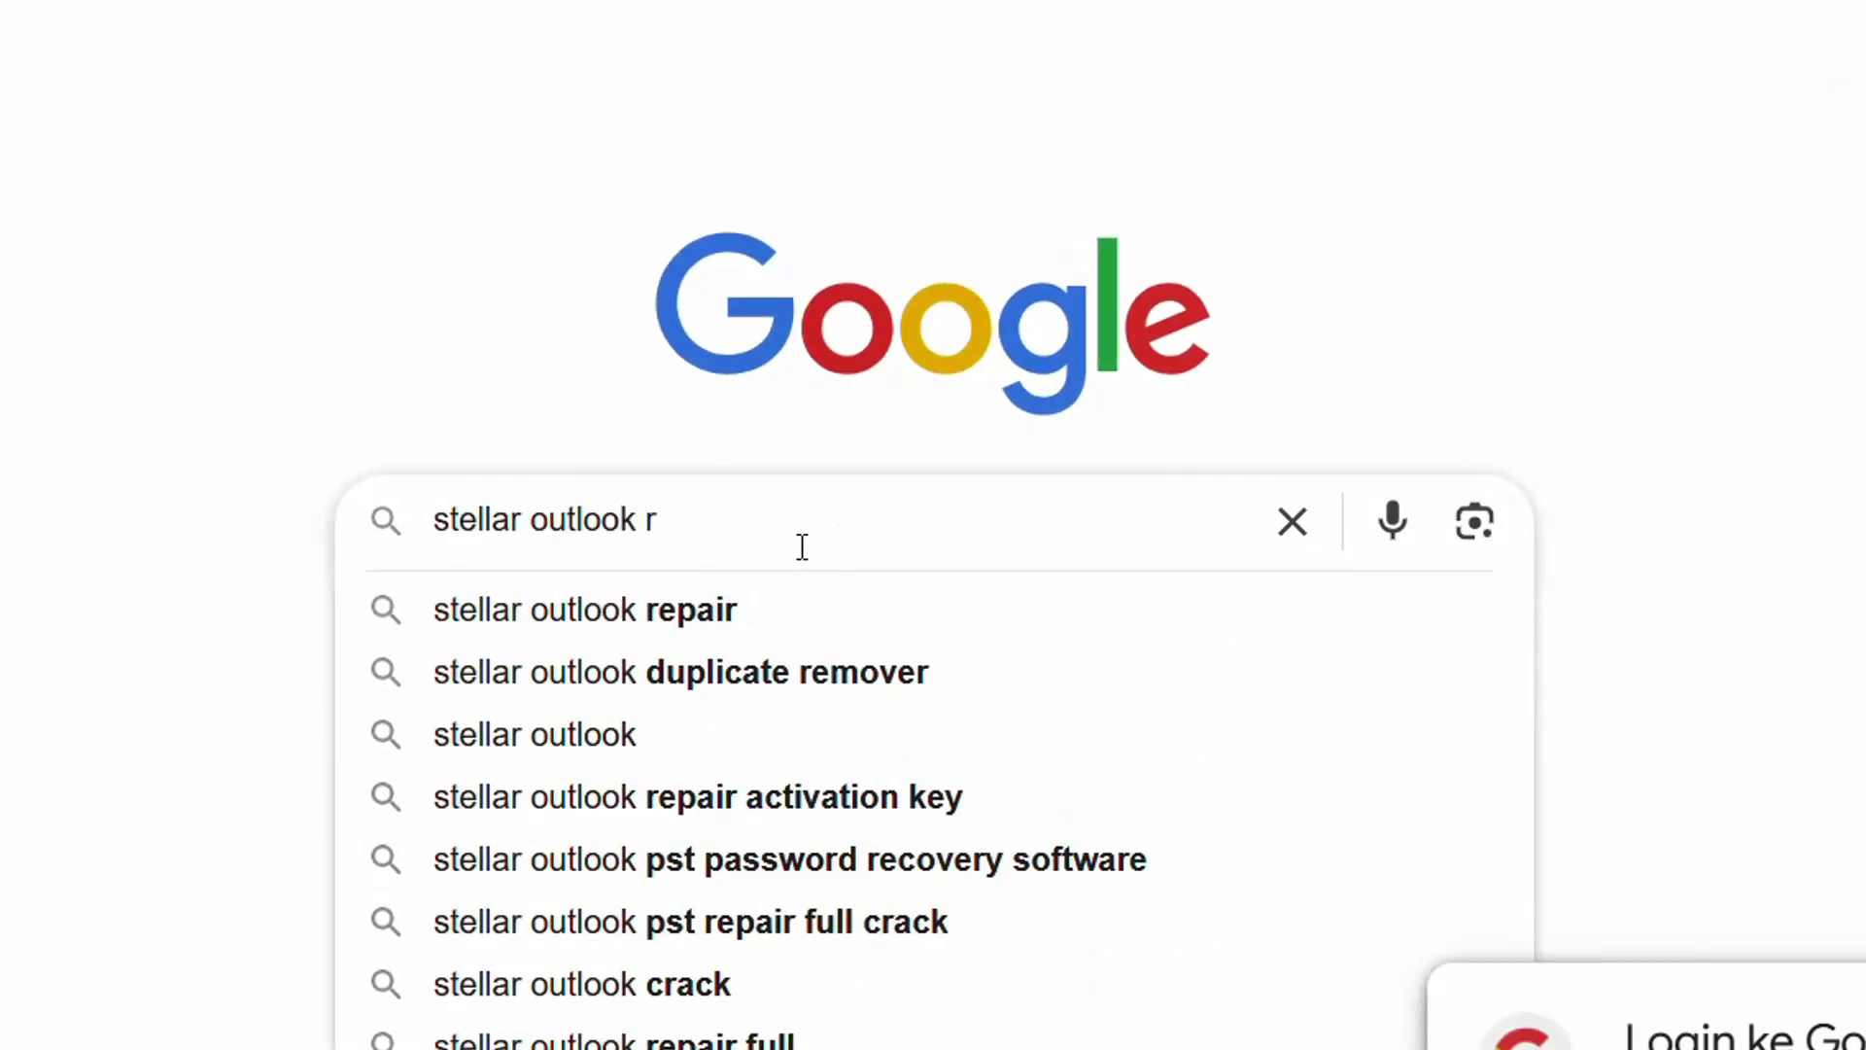
{"action": "left_click", "coordinate": [742, 616]}
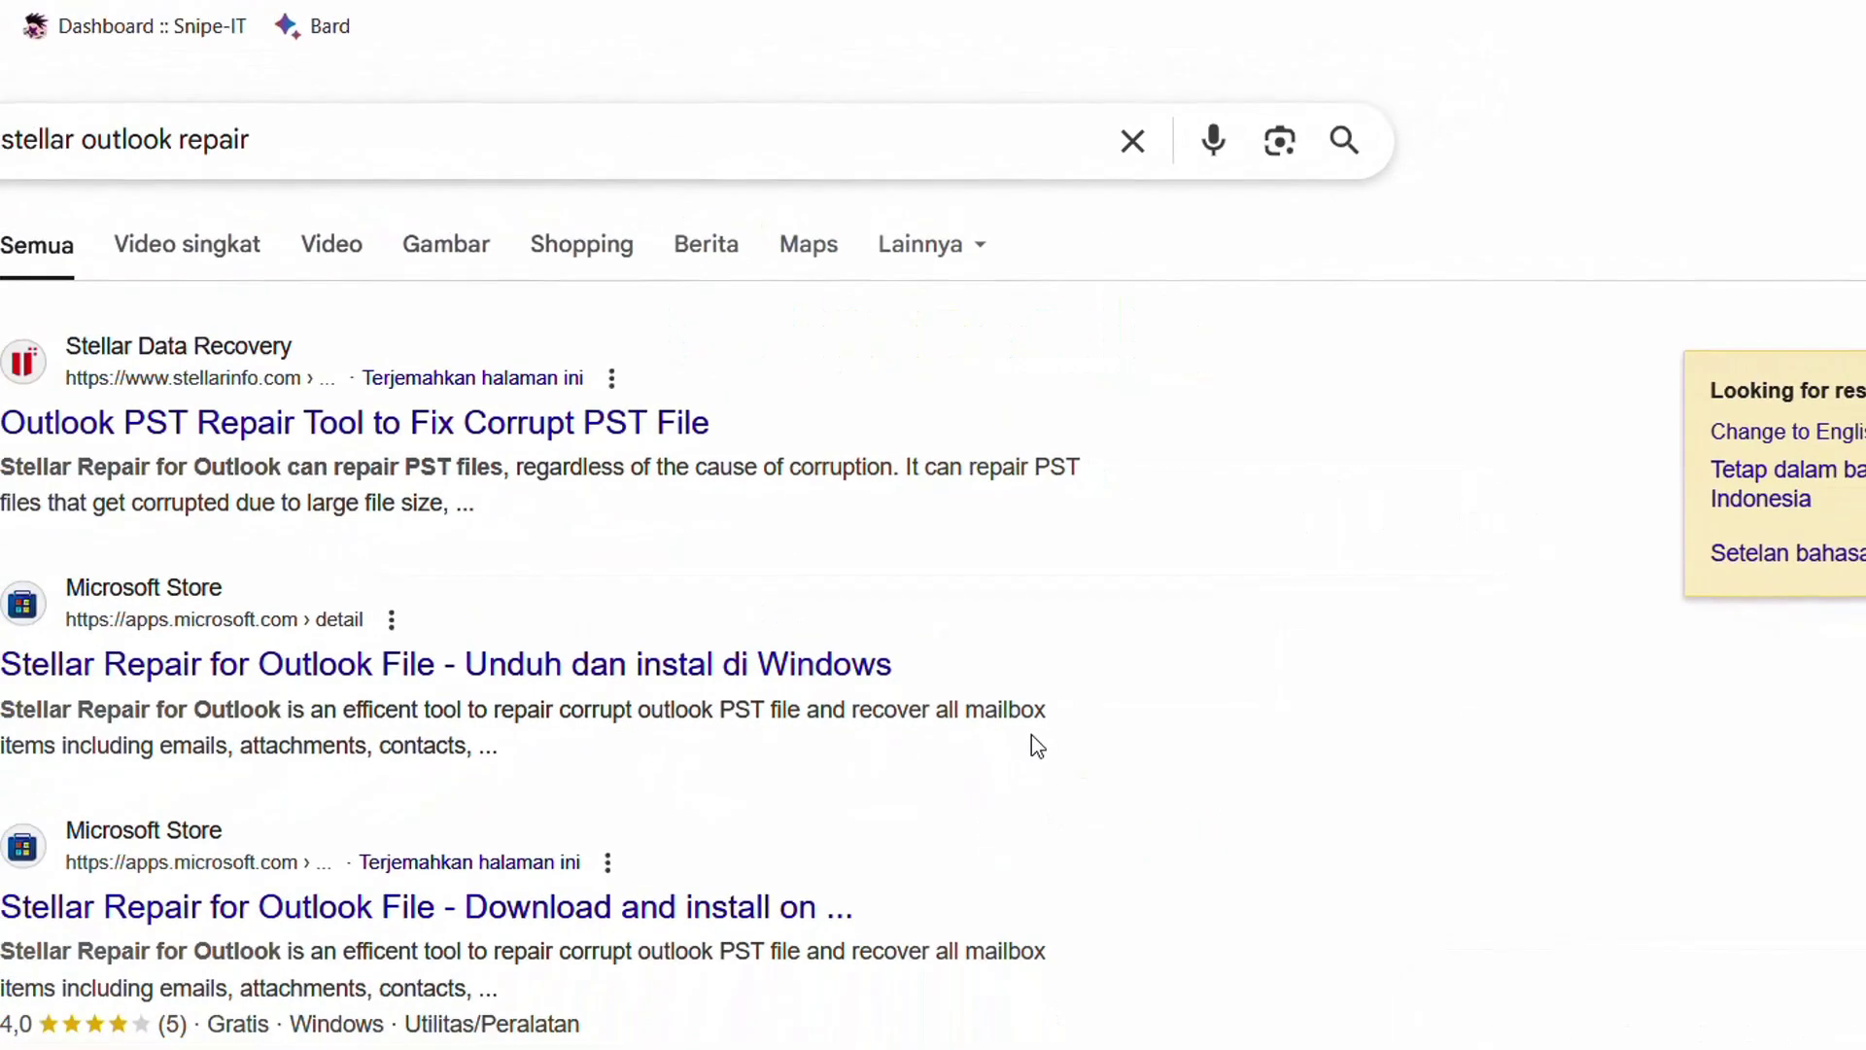
{"action": "left_click", "coordinate": [594, 423]}
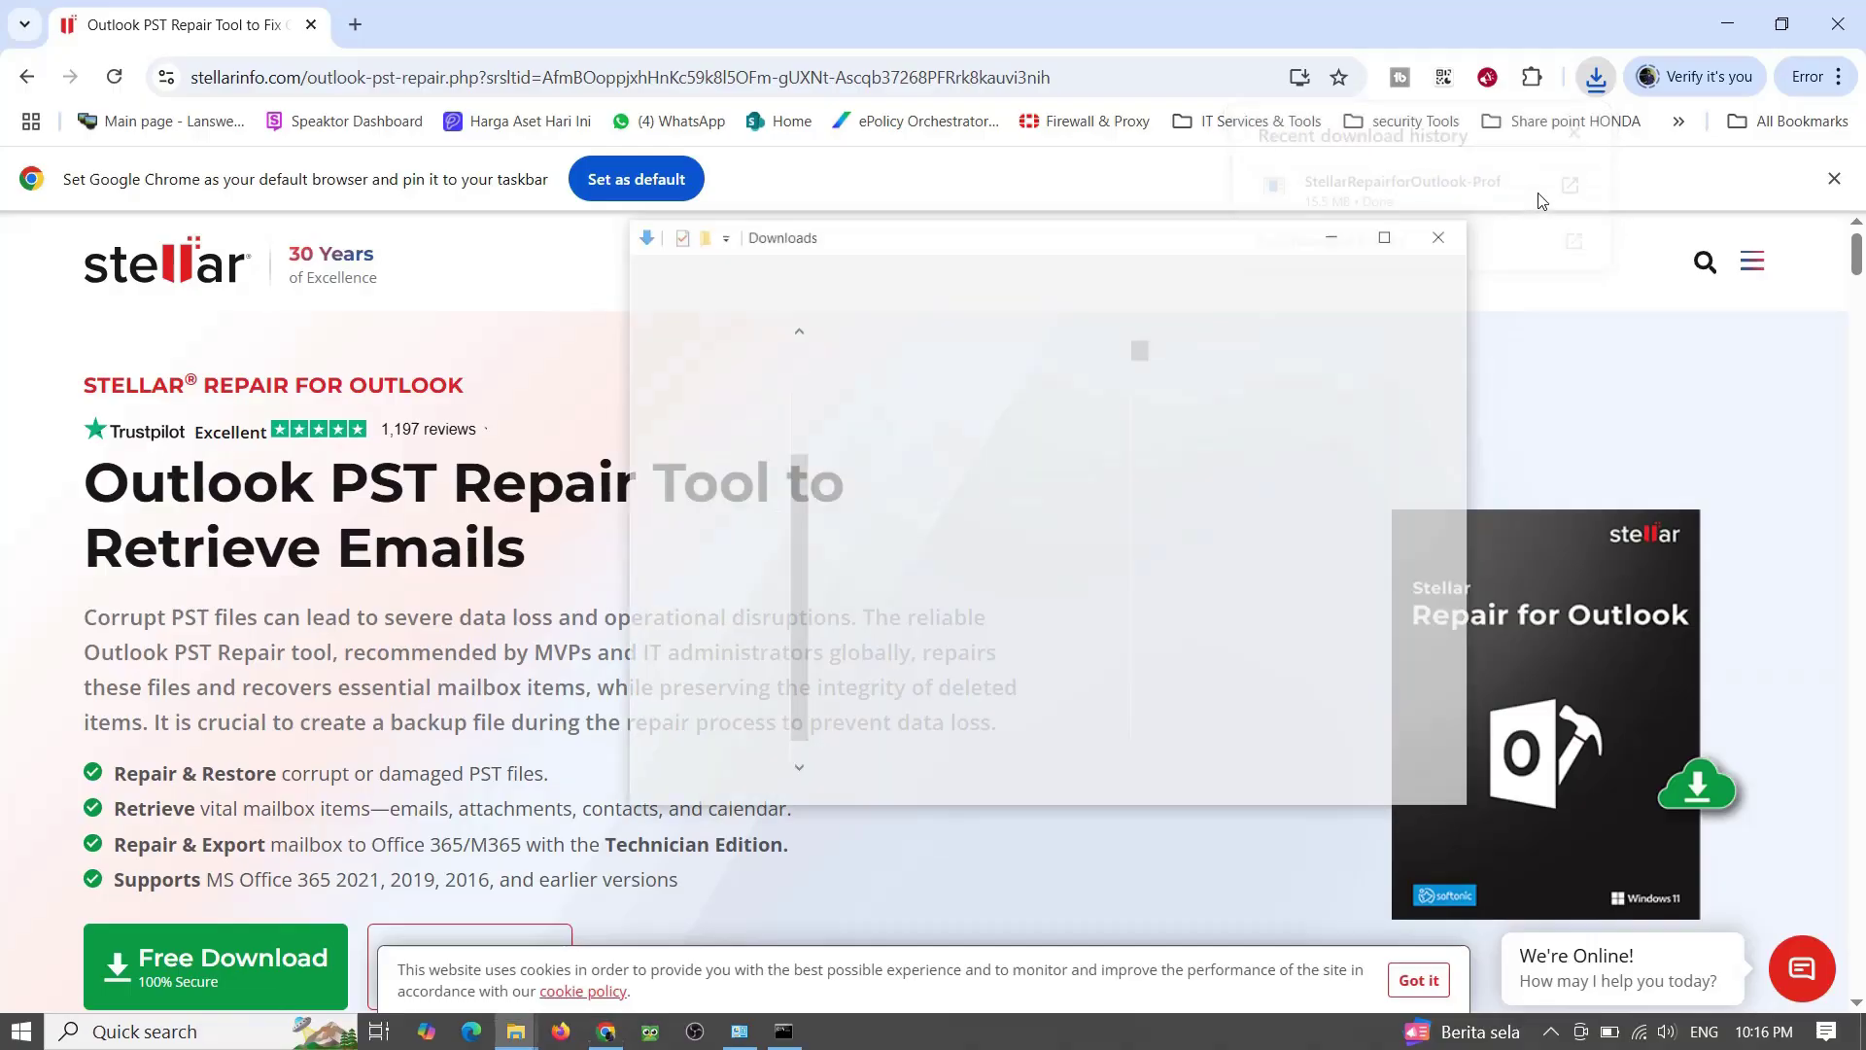
{"action": "left_click", "coordinate": [1736, 14]}
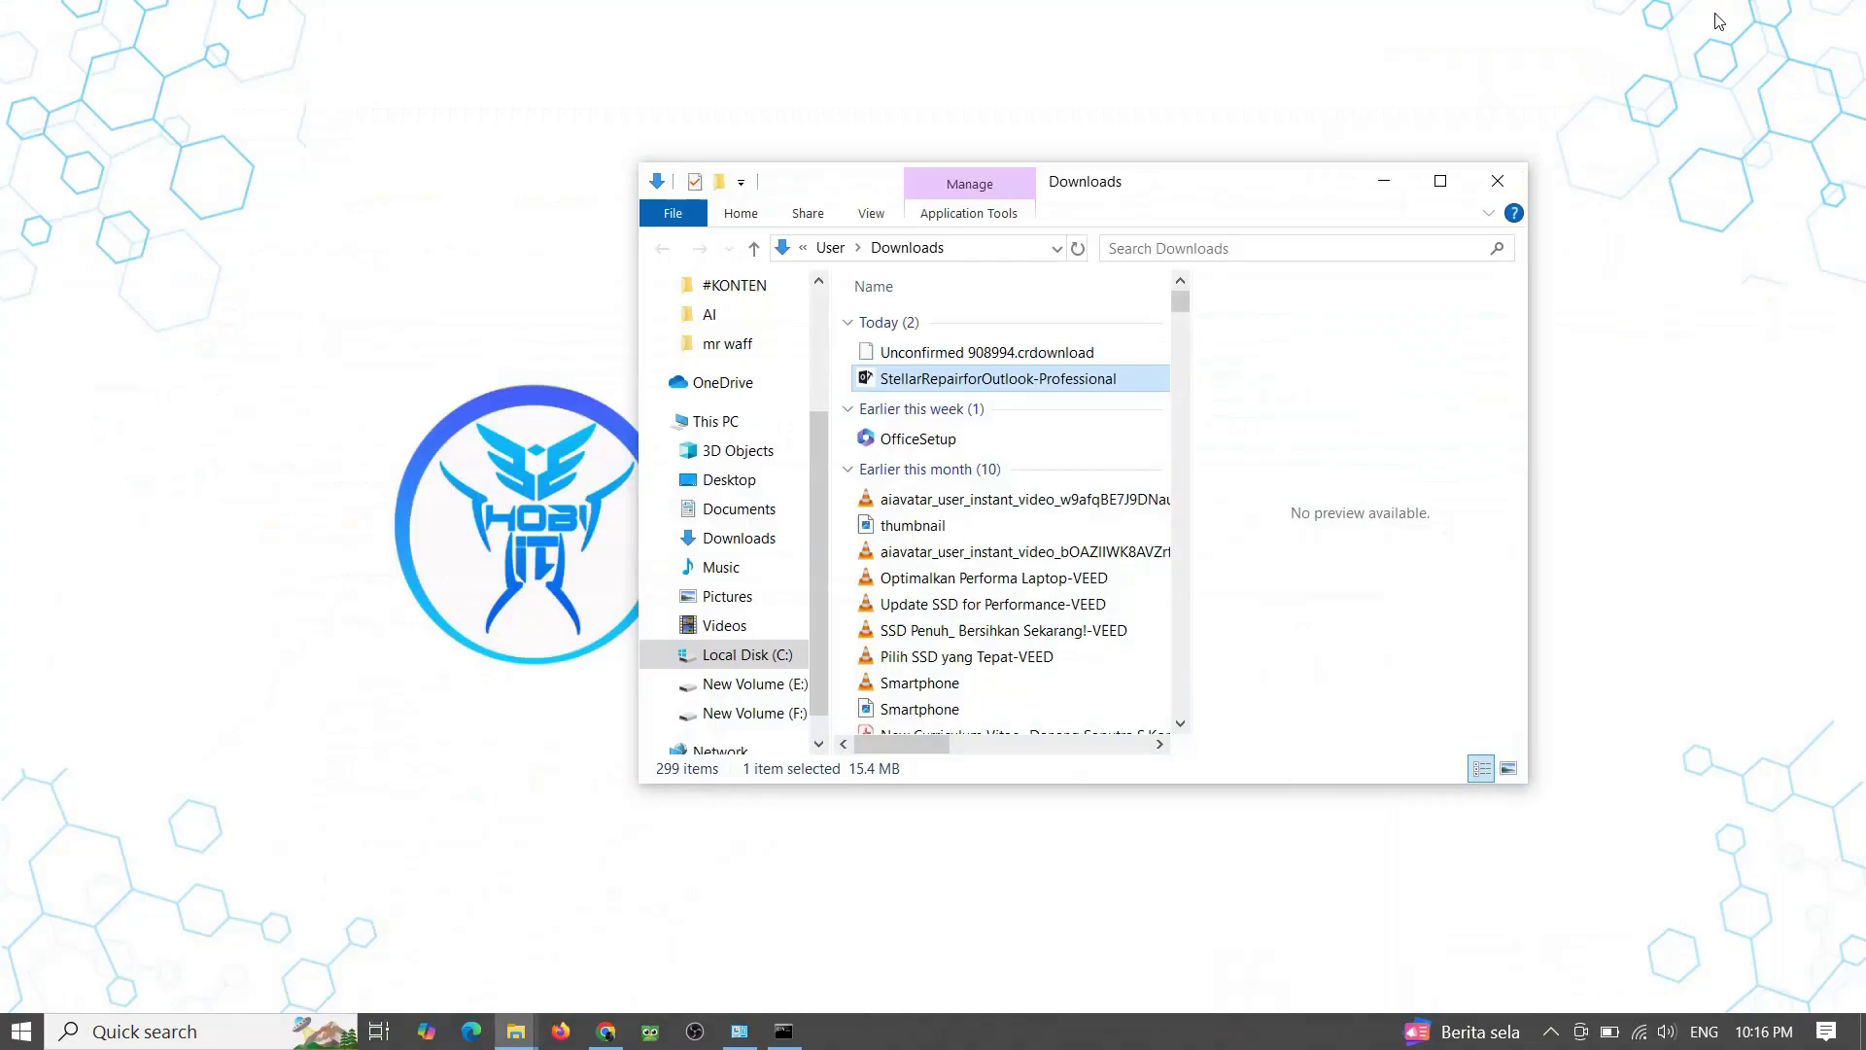
Run the StellarRepairforOutlook-Professional installer, accepting the licence, default folders and a desktop shortcut.
{"action": "double_click", "coordinate": [1059, 378]}
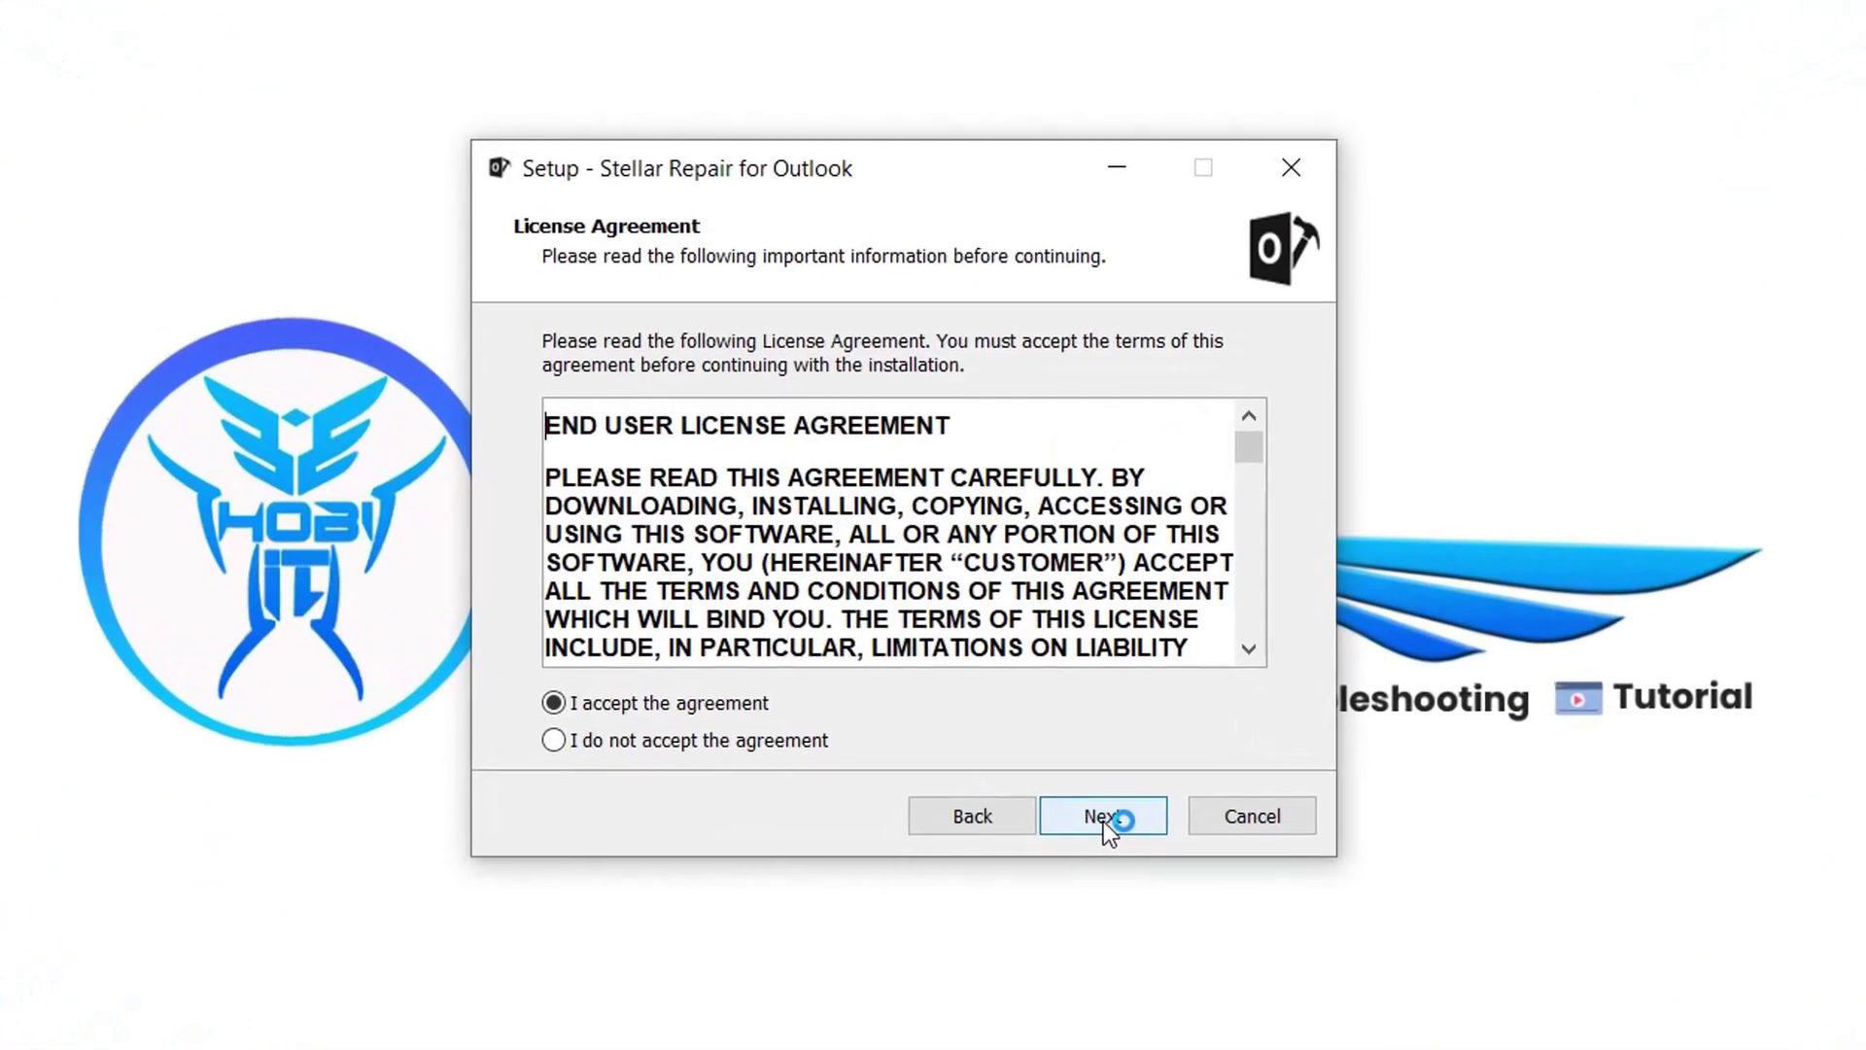
{"action": "left_click", "coordinate": [1105, 823]}
{"action": "left_click", "coordinate": [1105, 824]}
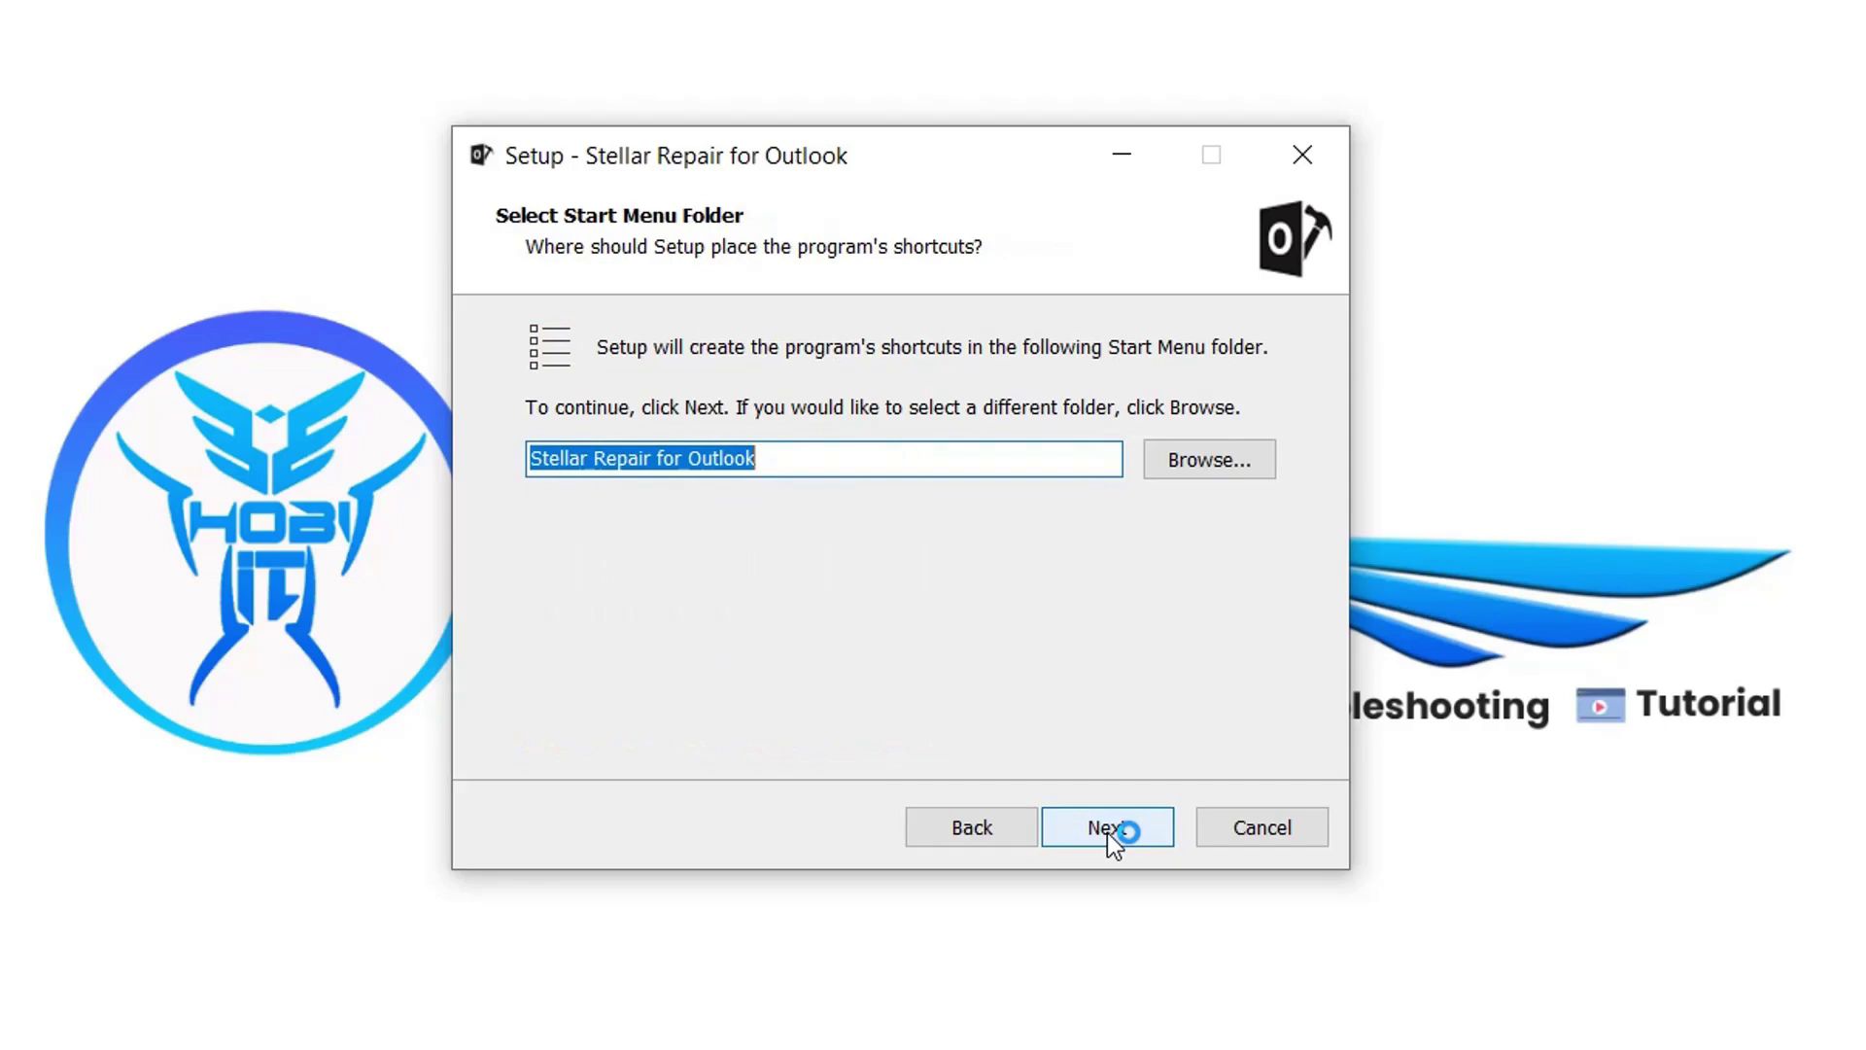
{"action": "left_click", "coordinate": [1106, 828]}
{"action": "left_click", "coordinate": [1106, 828]}
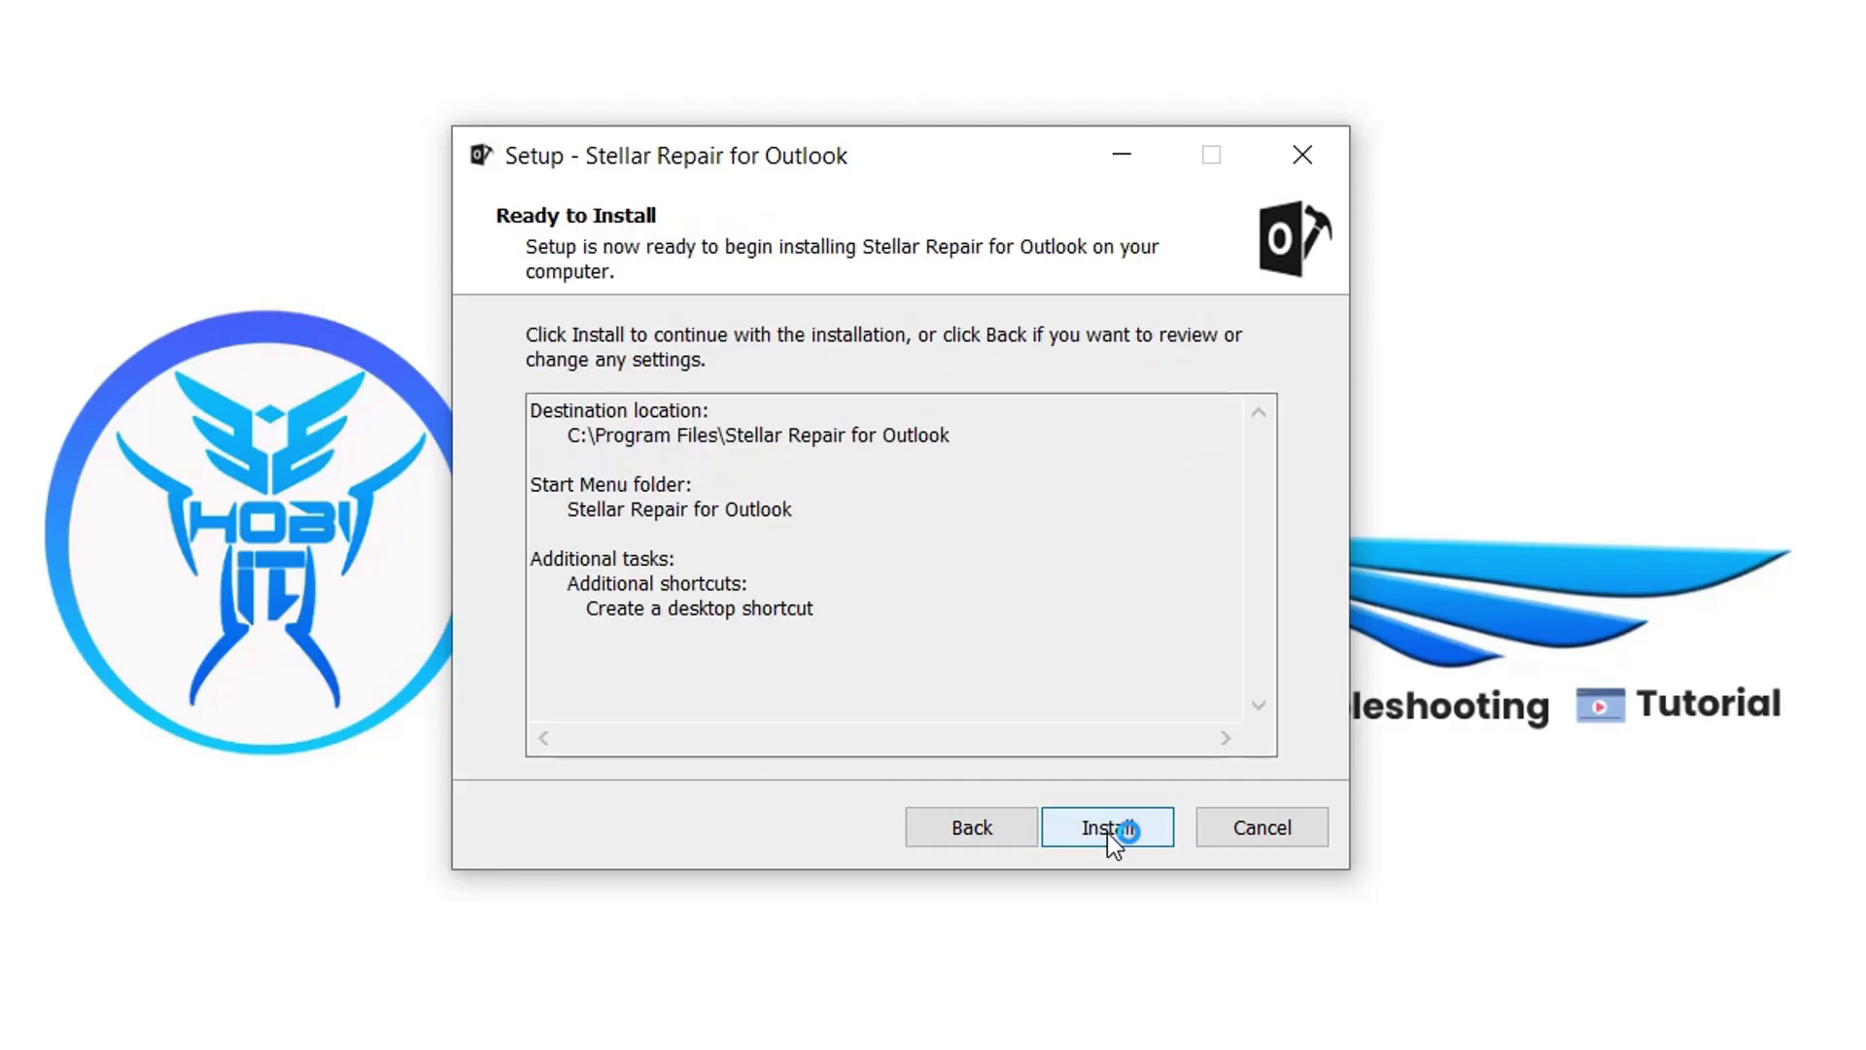
{"action": "left_click", "coordinate": [1106, 828]}
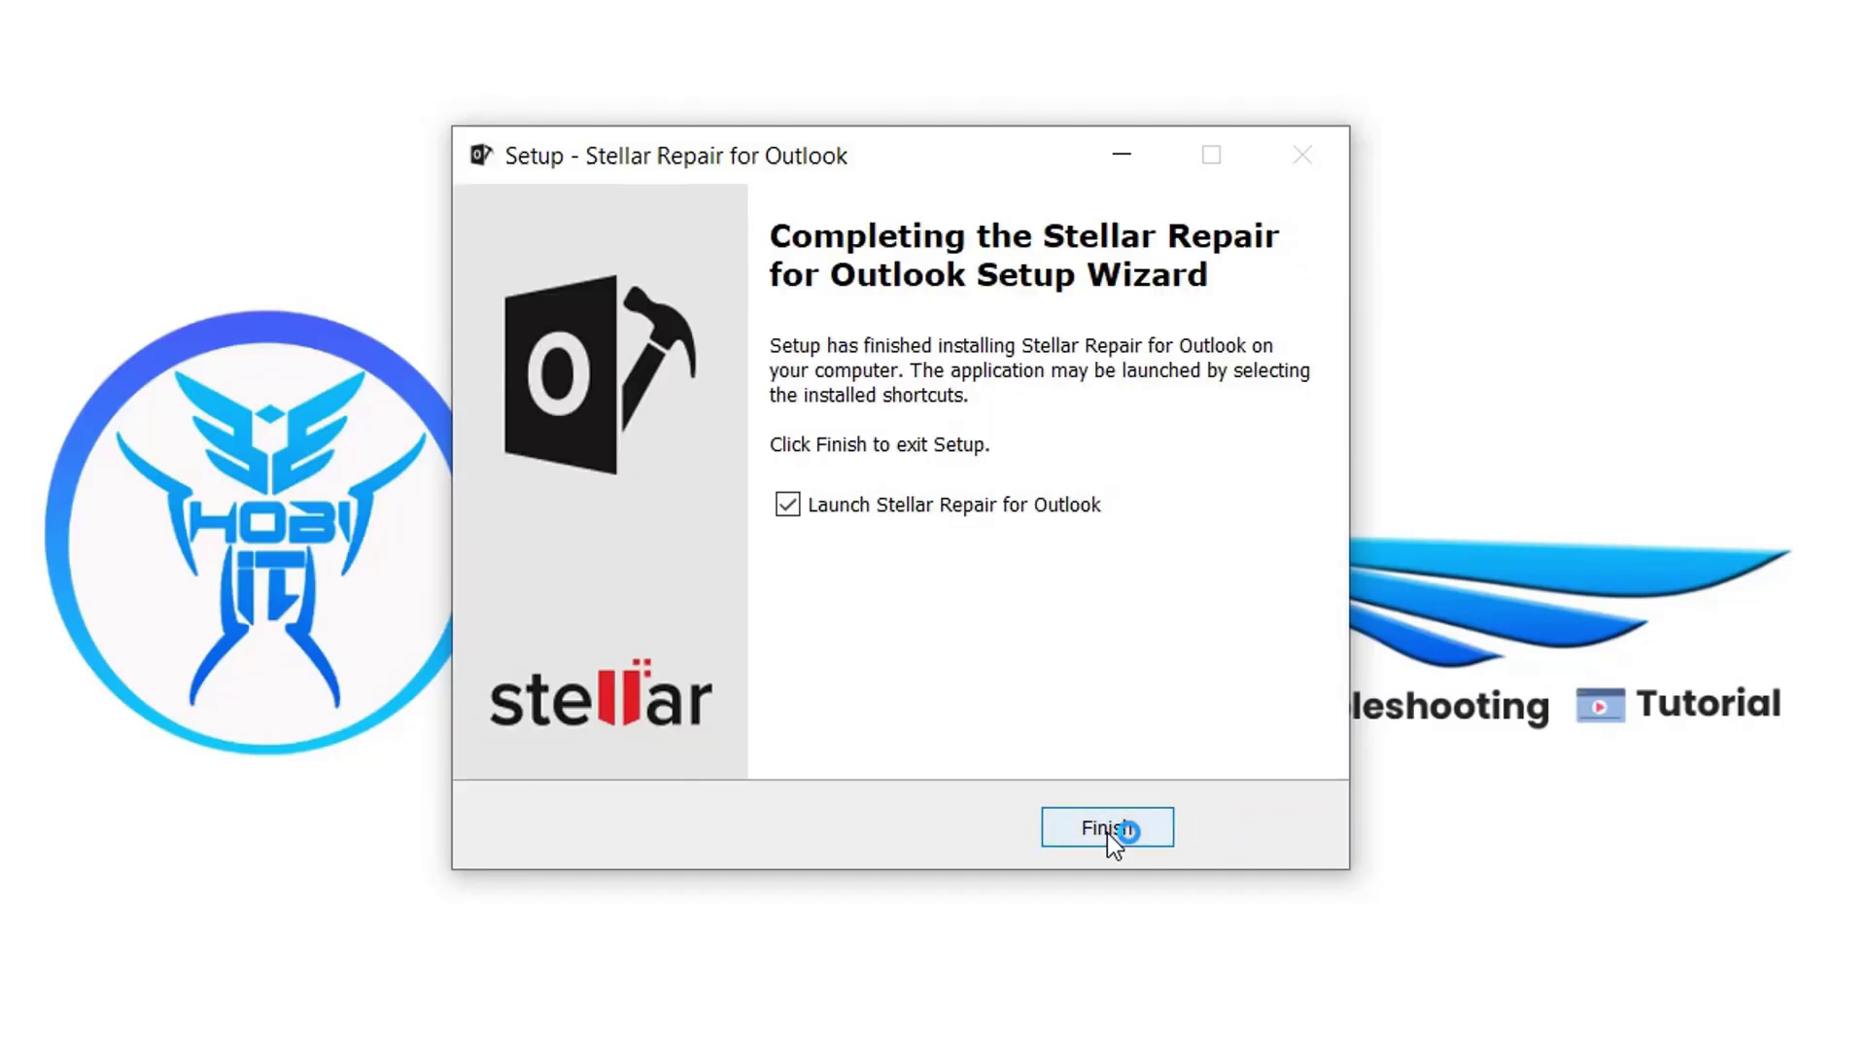
{"action": "left_click", "coordinate": [1107, 832]}
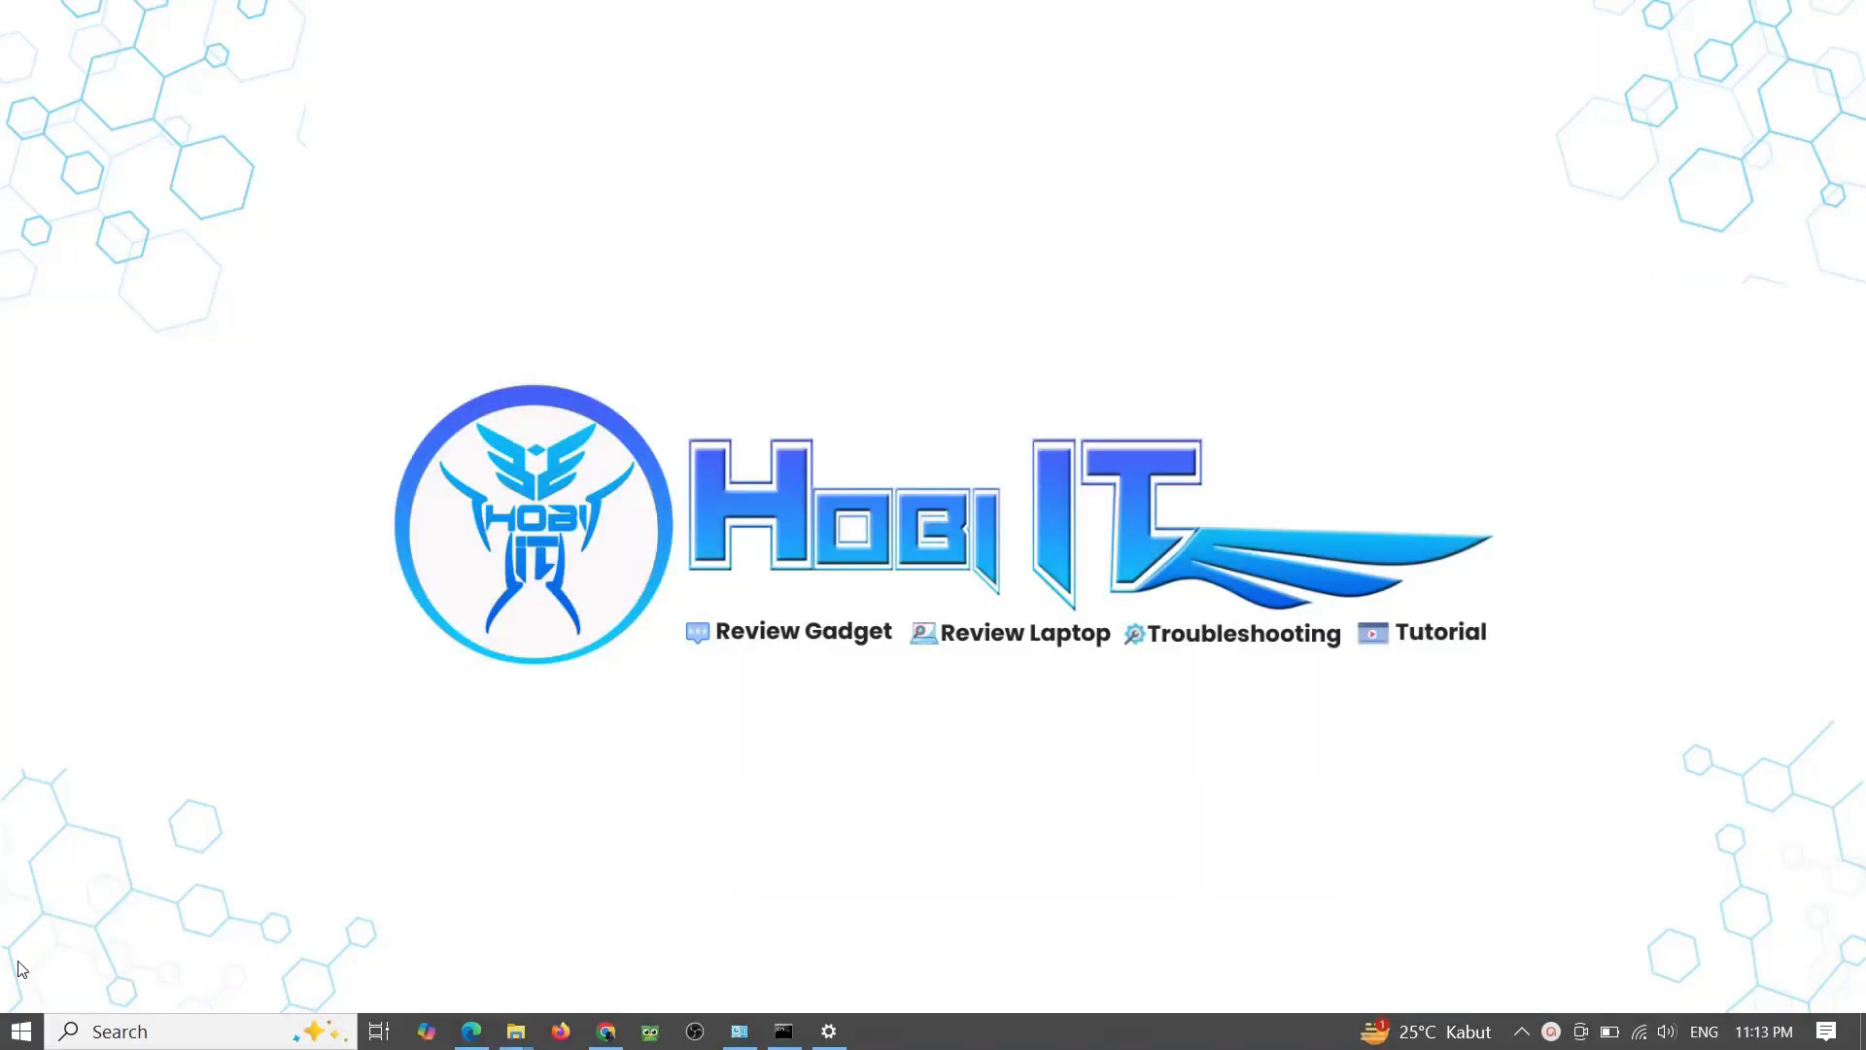
Launch Stellar Repair for Outlook from the Start menu and list the Outlook profiles.
{"action": "left_click", "coordinate": [21, 1030]}
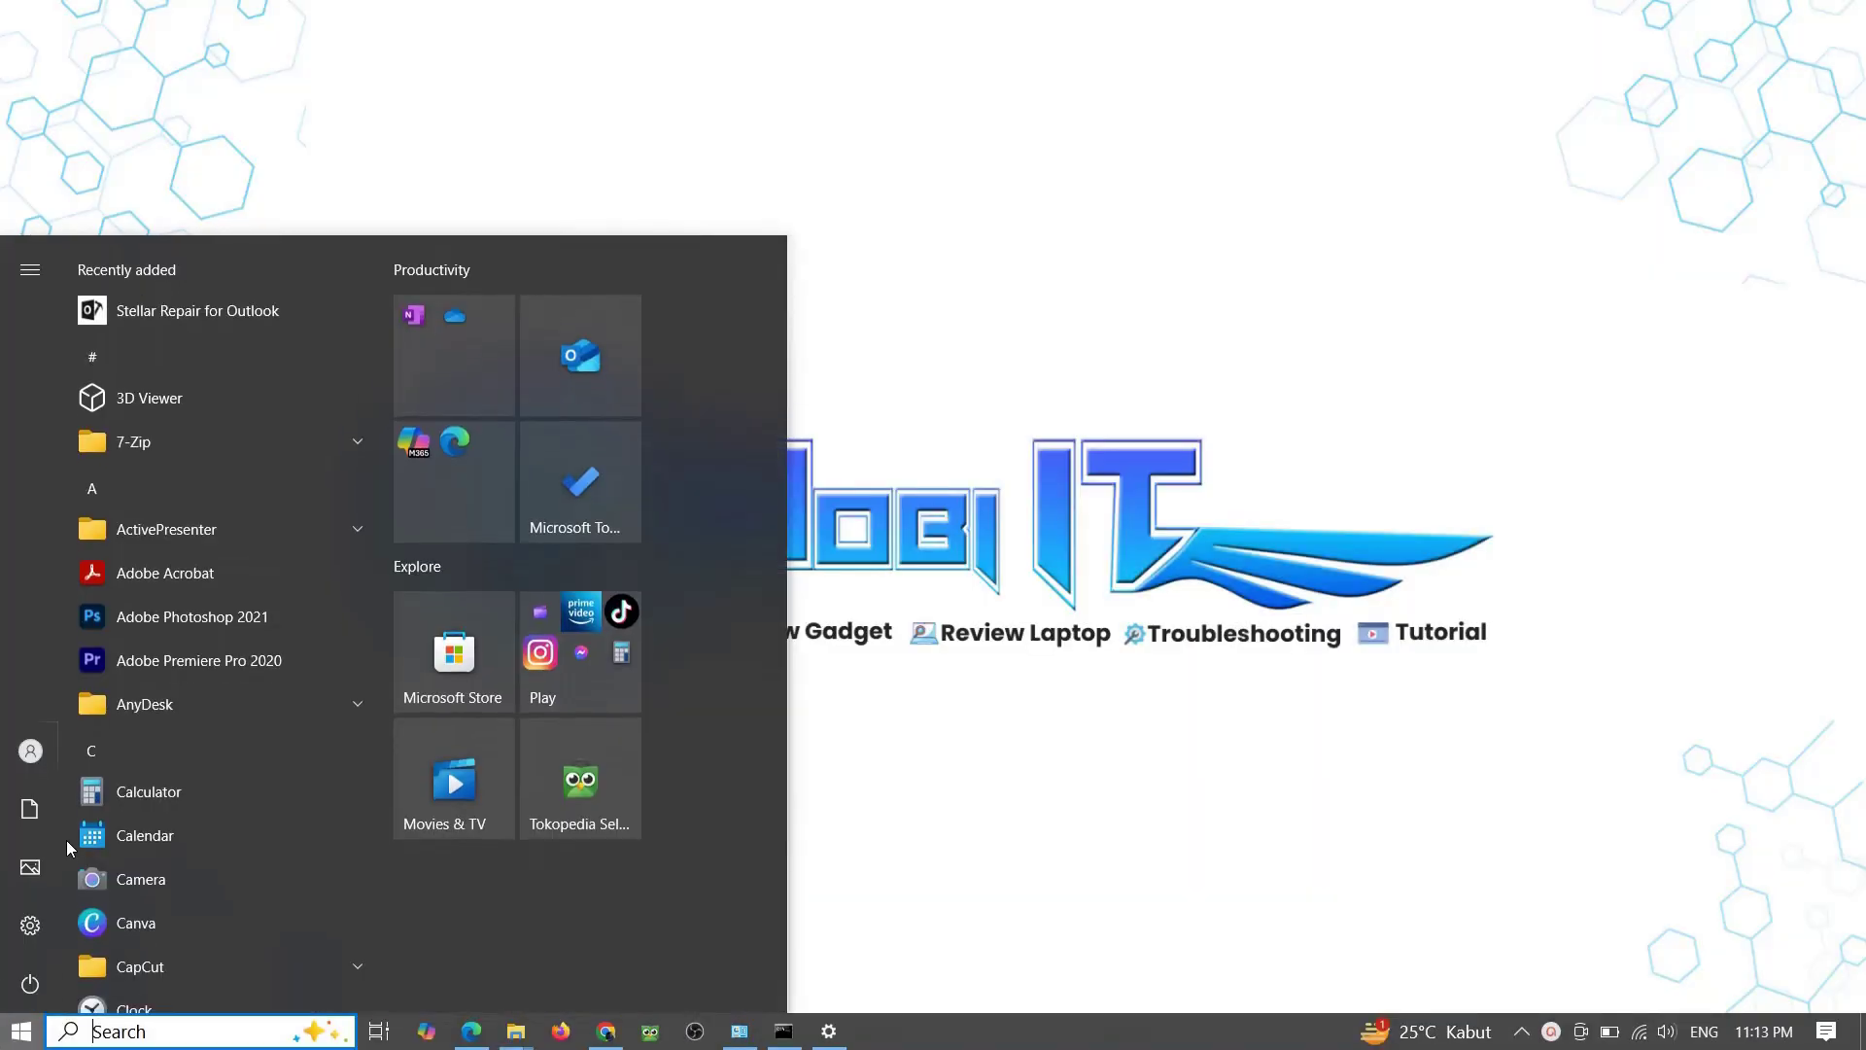
{"action": "left_click", "coordinate": [237, 320]}
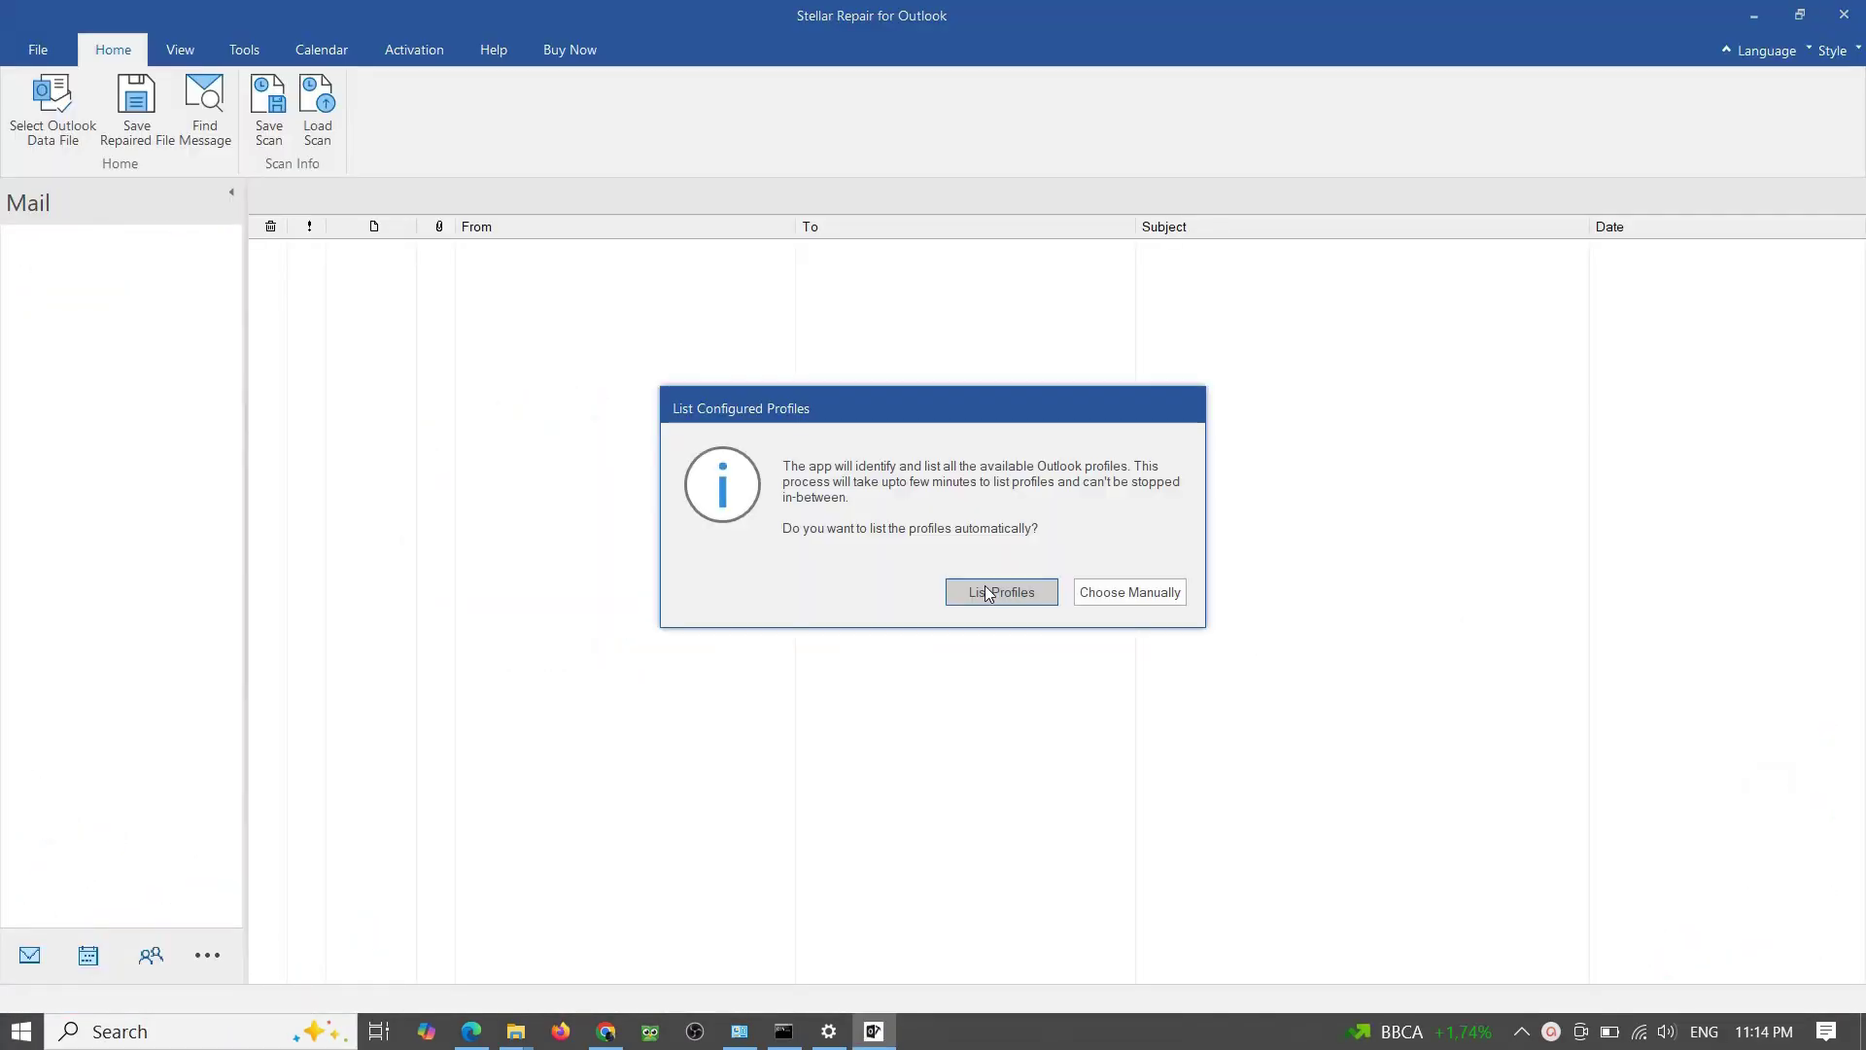
{"action": "left_click", "coordinate": [988, 593]}
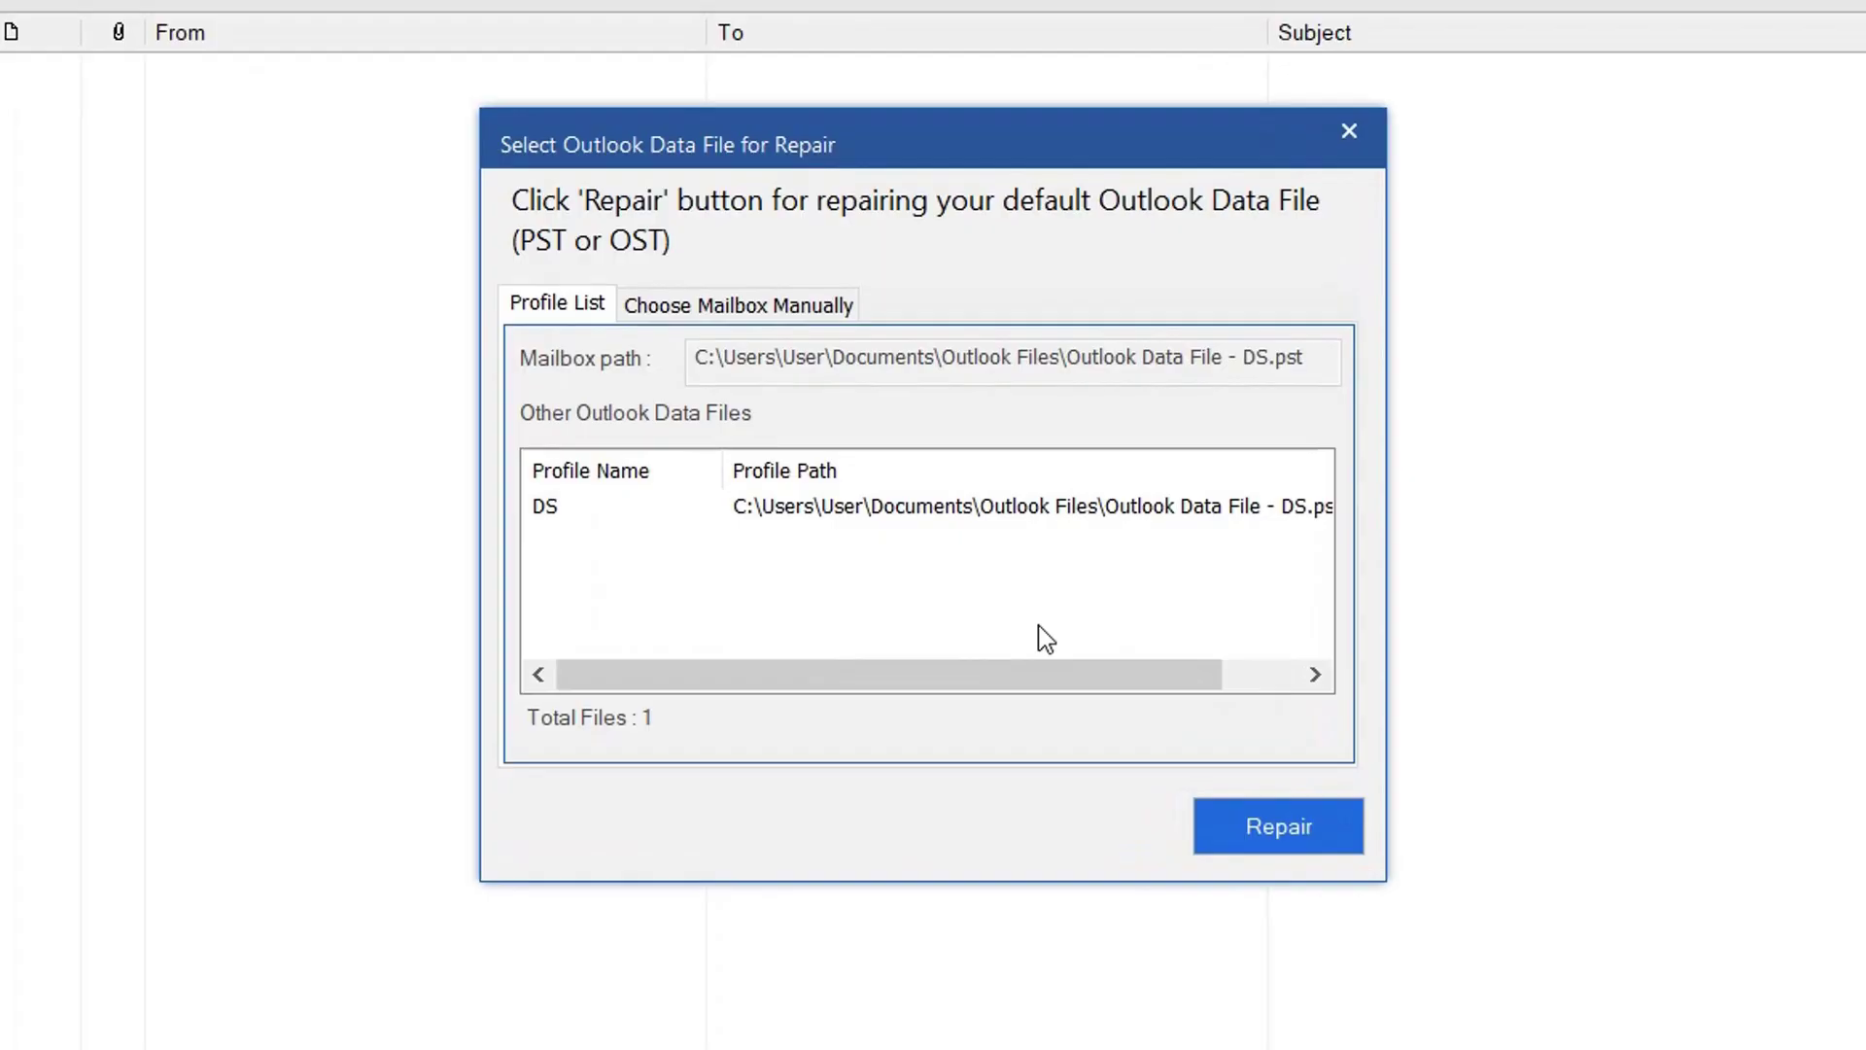
Choose Documents\Error_pst.pst manually as the mailbox and start repairing it.
{"action": "left_click", "coordinate": [724, 304]}
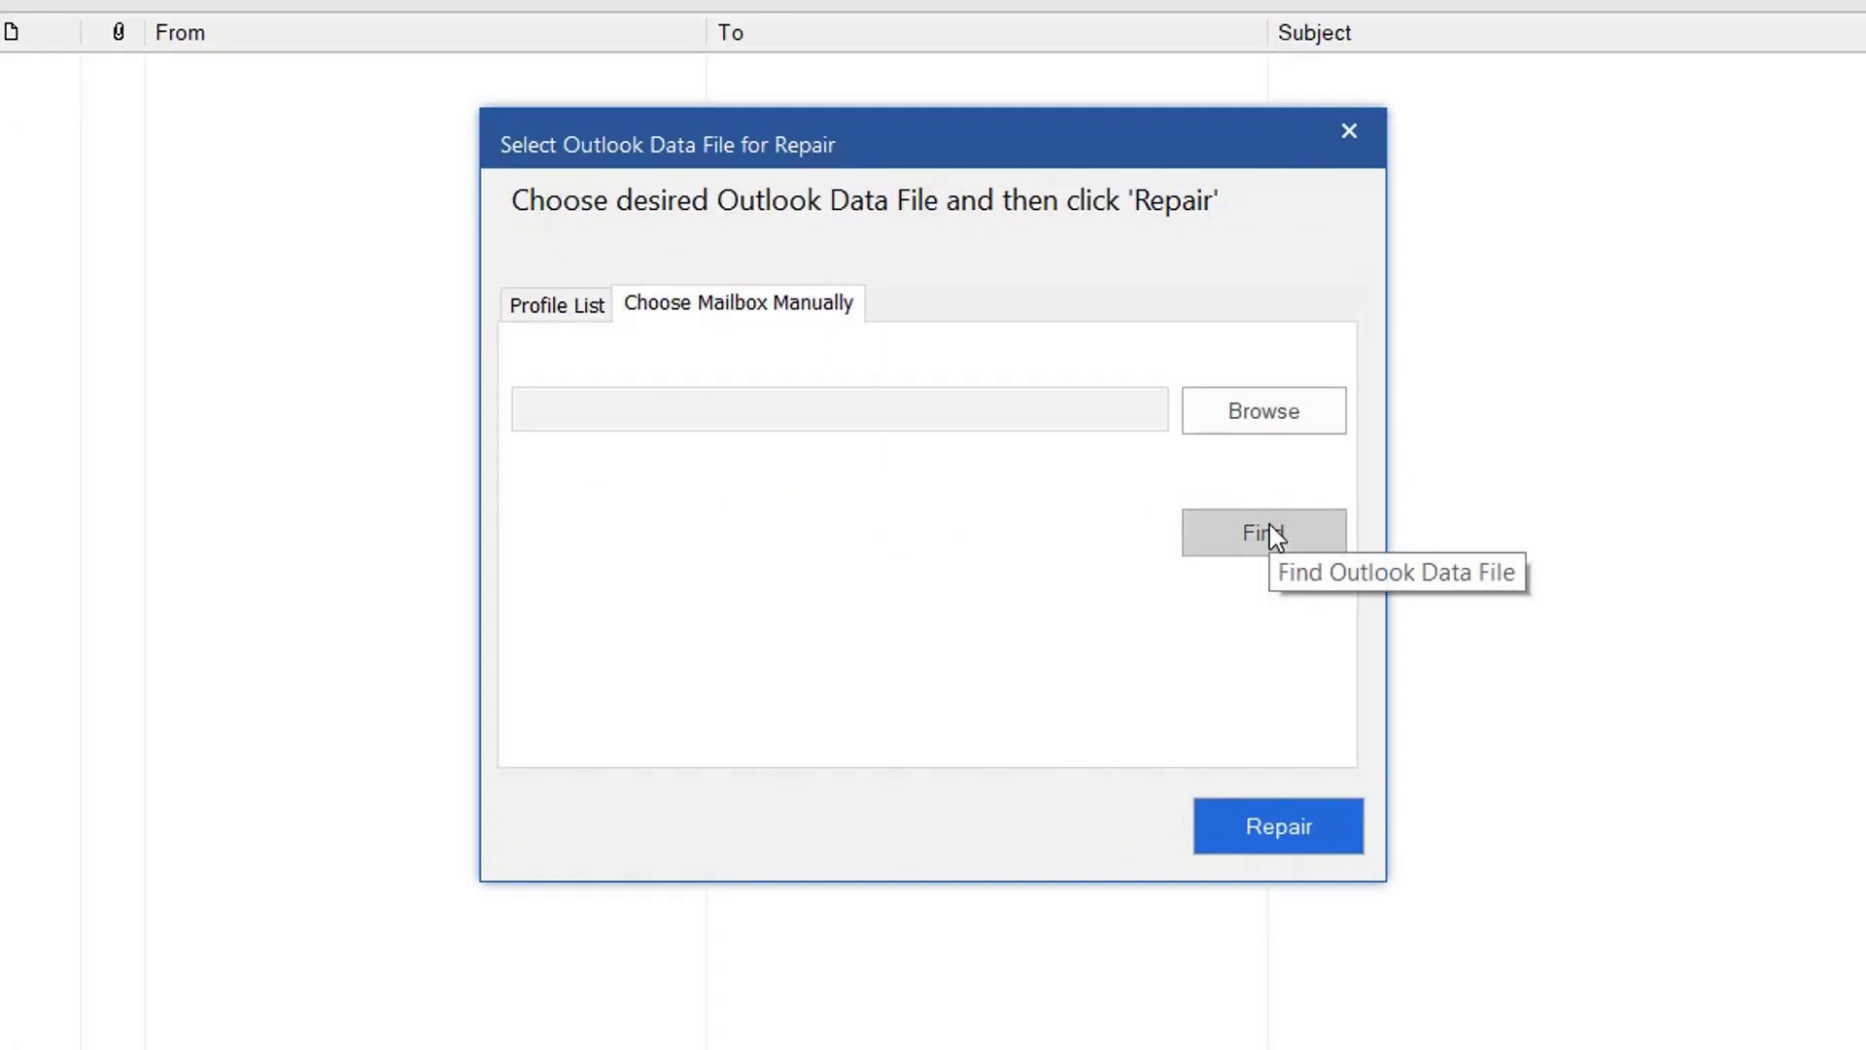
{"action": "left_click", "coordinate": [1262, 414]}
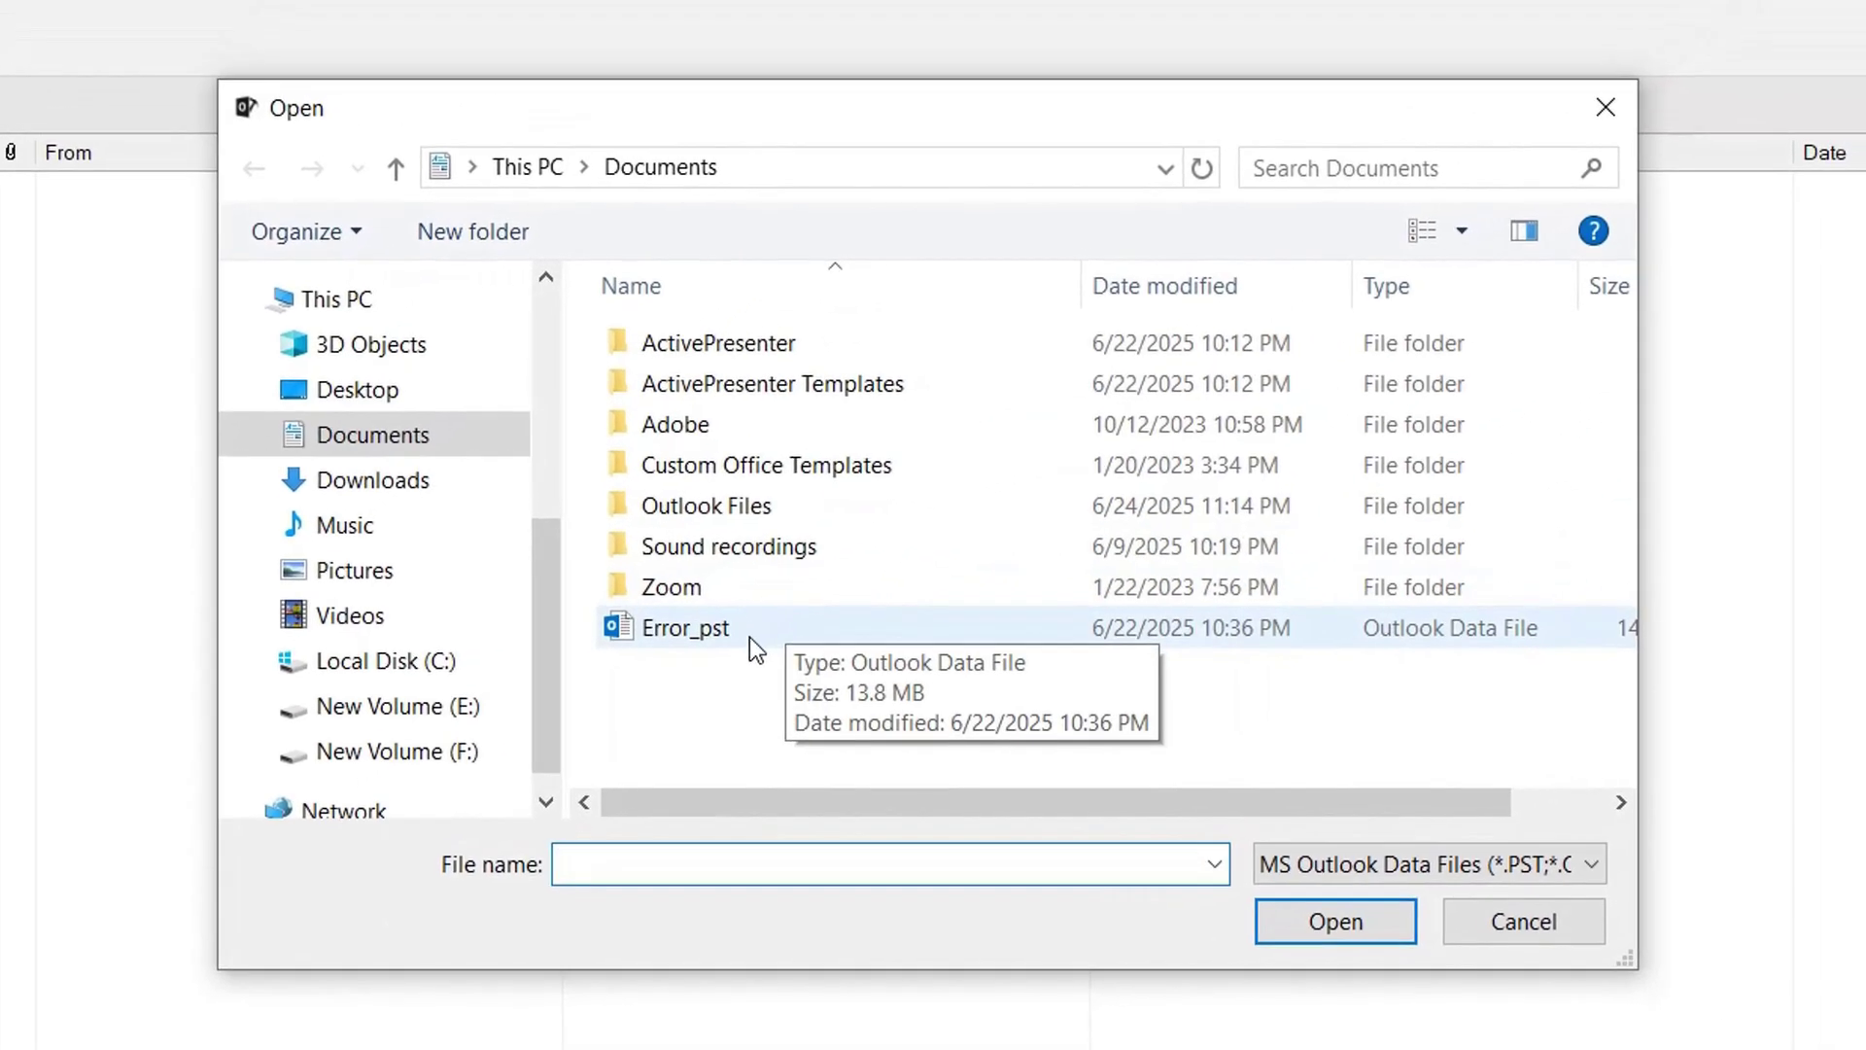
{"action": "left_click", "coordinate": [900, 546]}
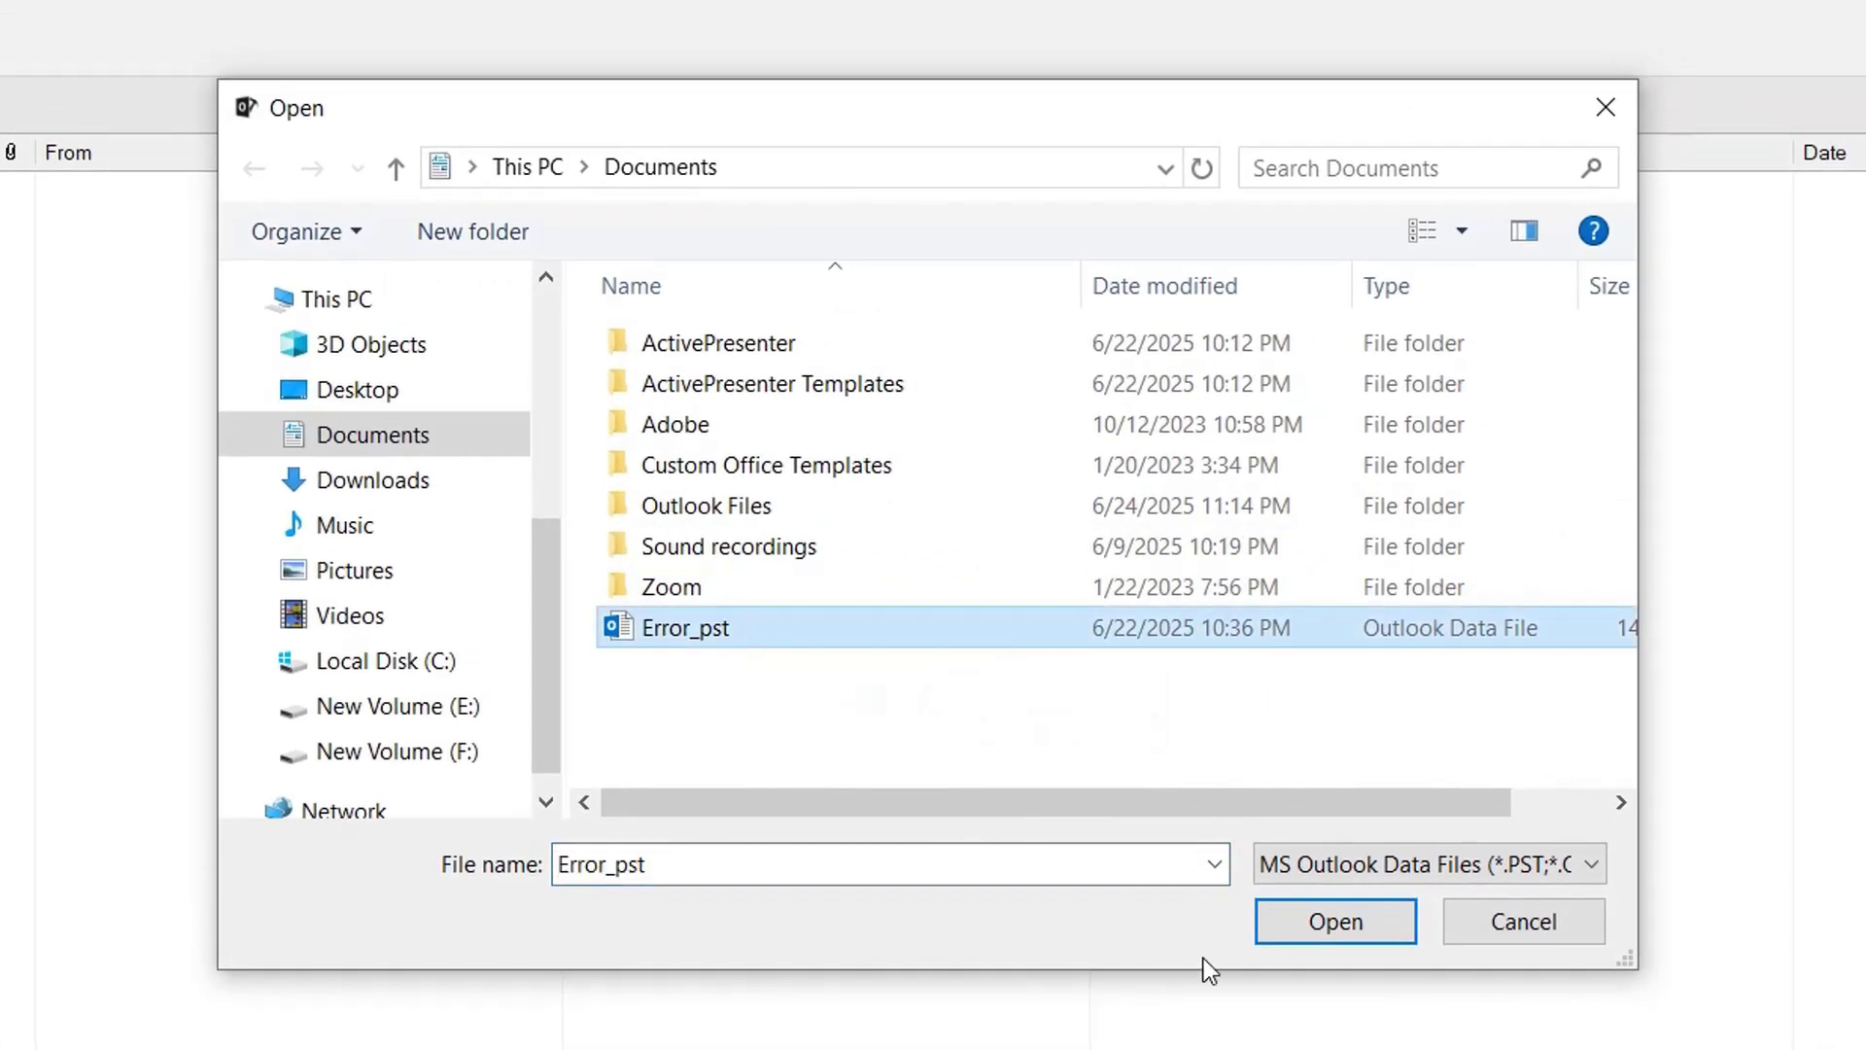
{"action": "left_click", "coordinate": [1310, 904]}
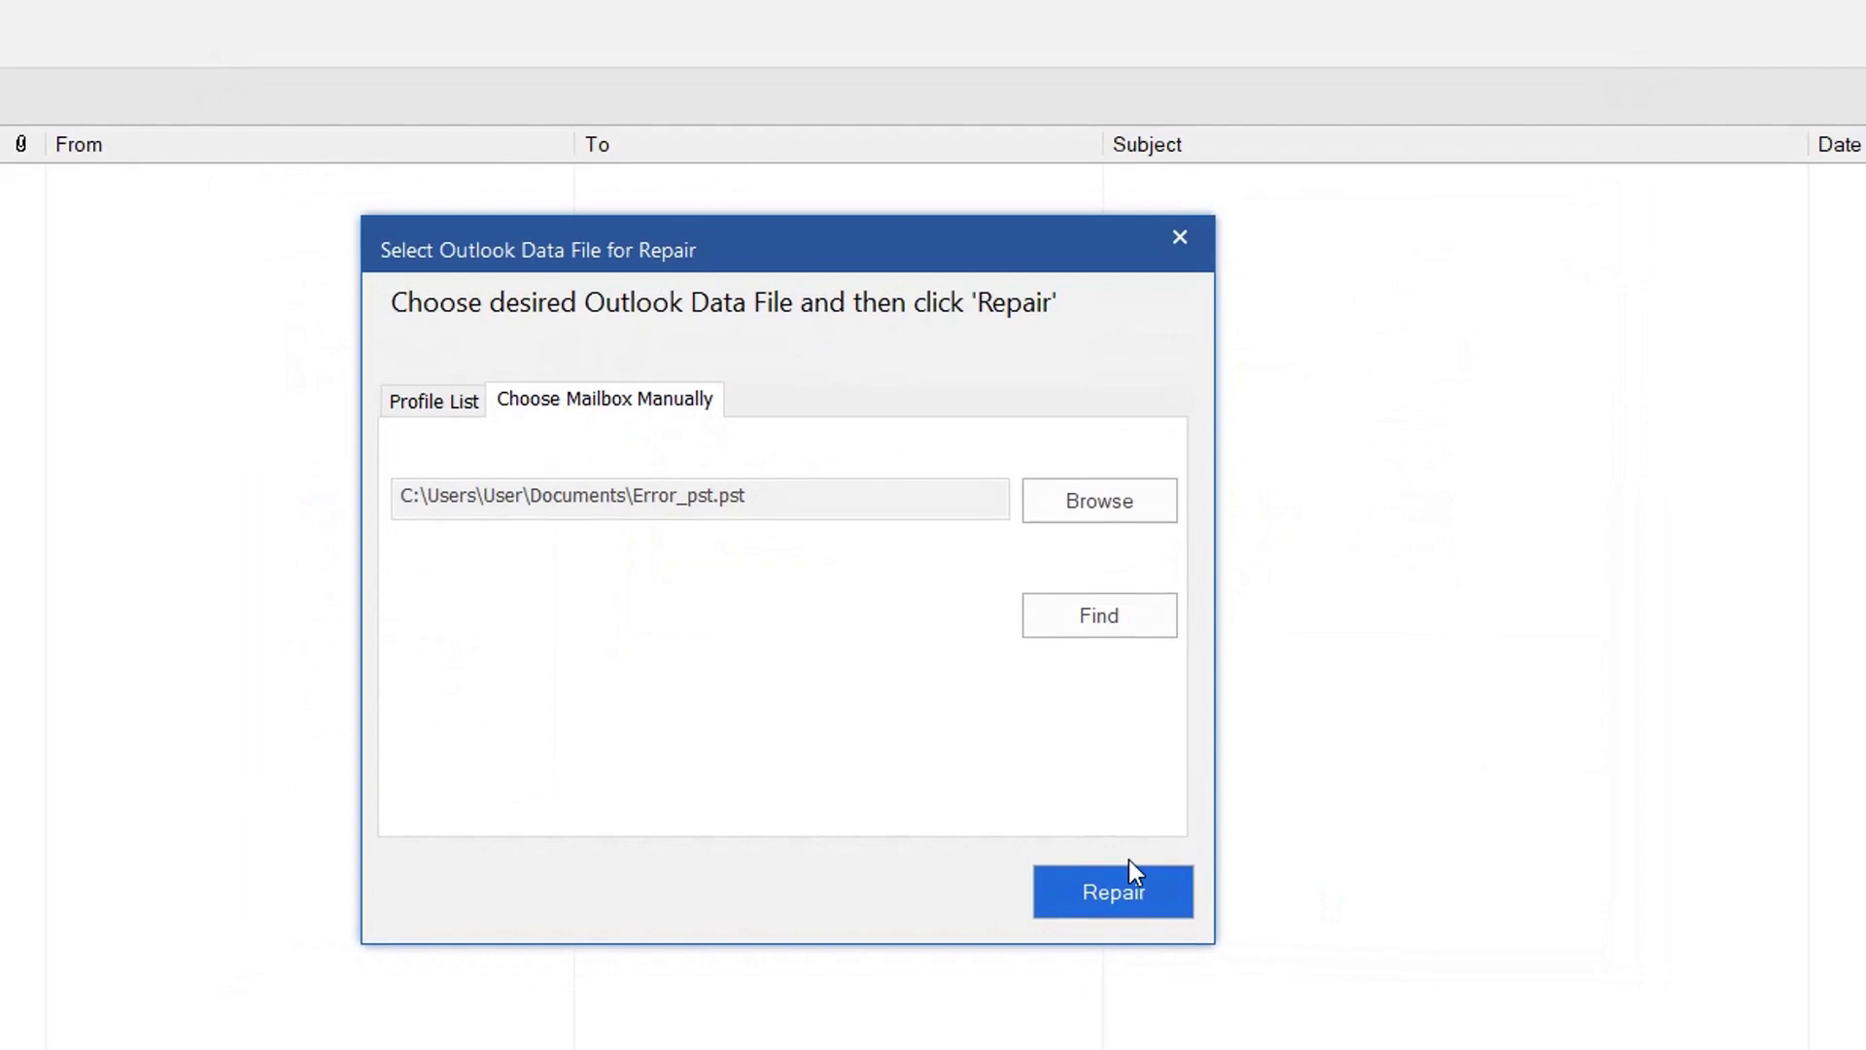
{"action": "left_click", "coordinate": [1093, 896]}
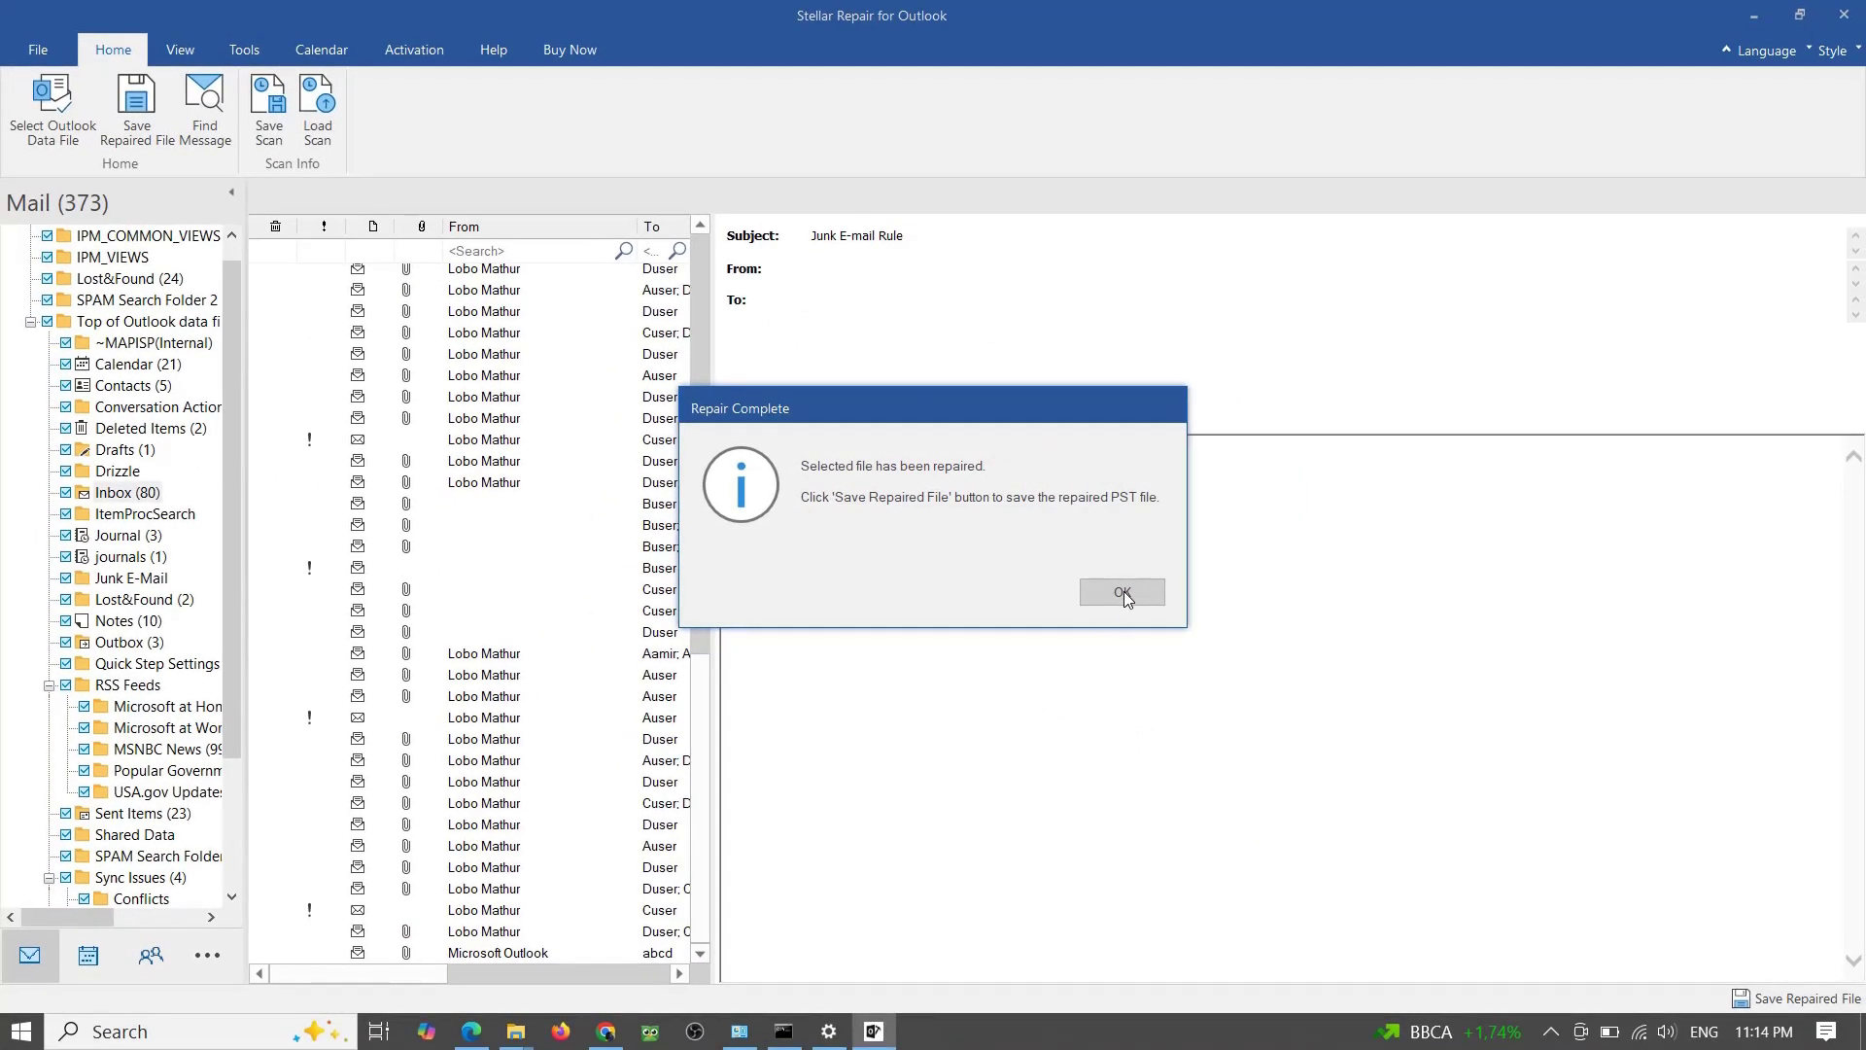
Dismiss Repair Complete, preview root, Lost&Found, Contacts and Calendar (work week), then return to Mail.
{"action": "left_click", "coordinate": [1124, 593]}
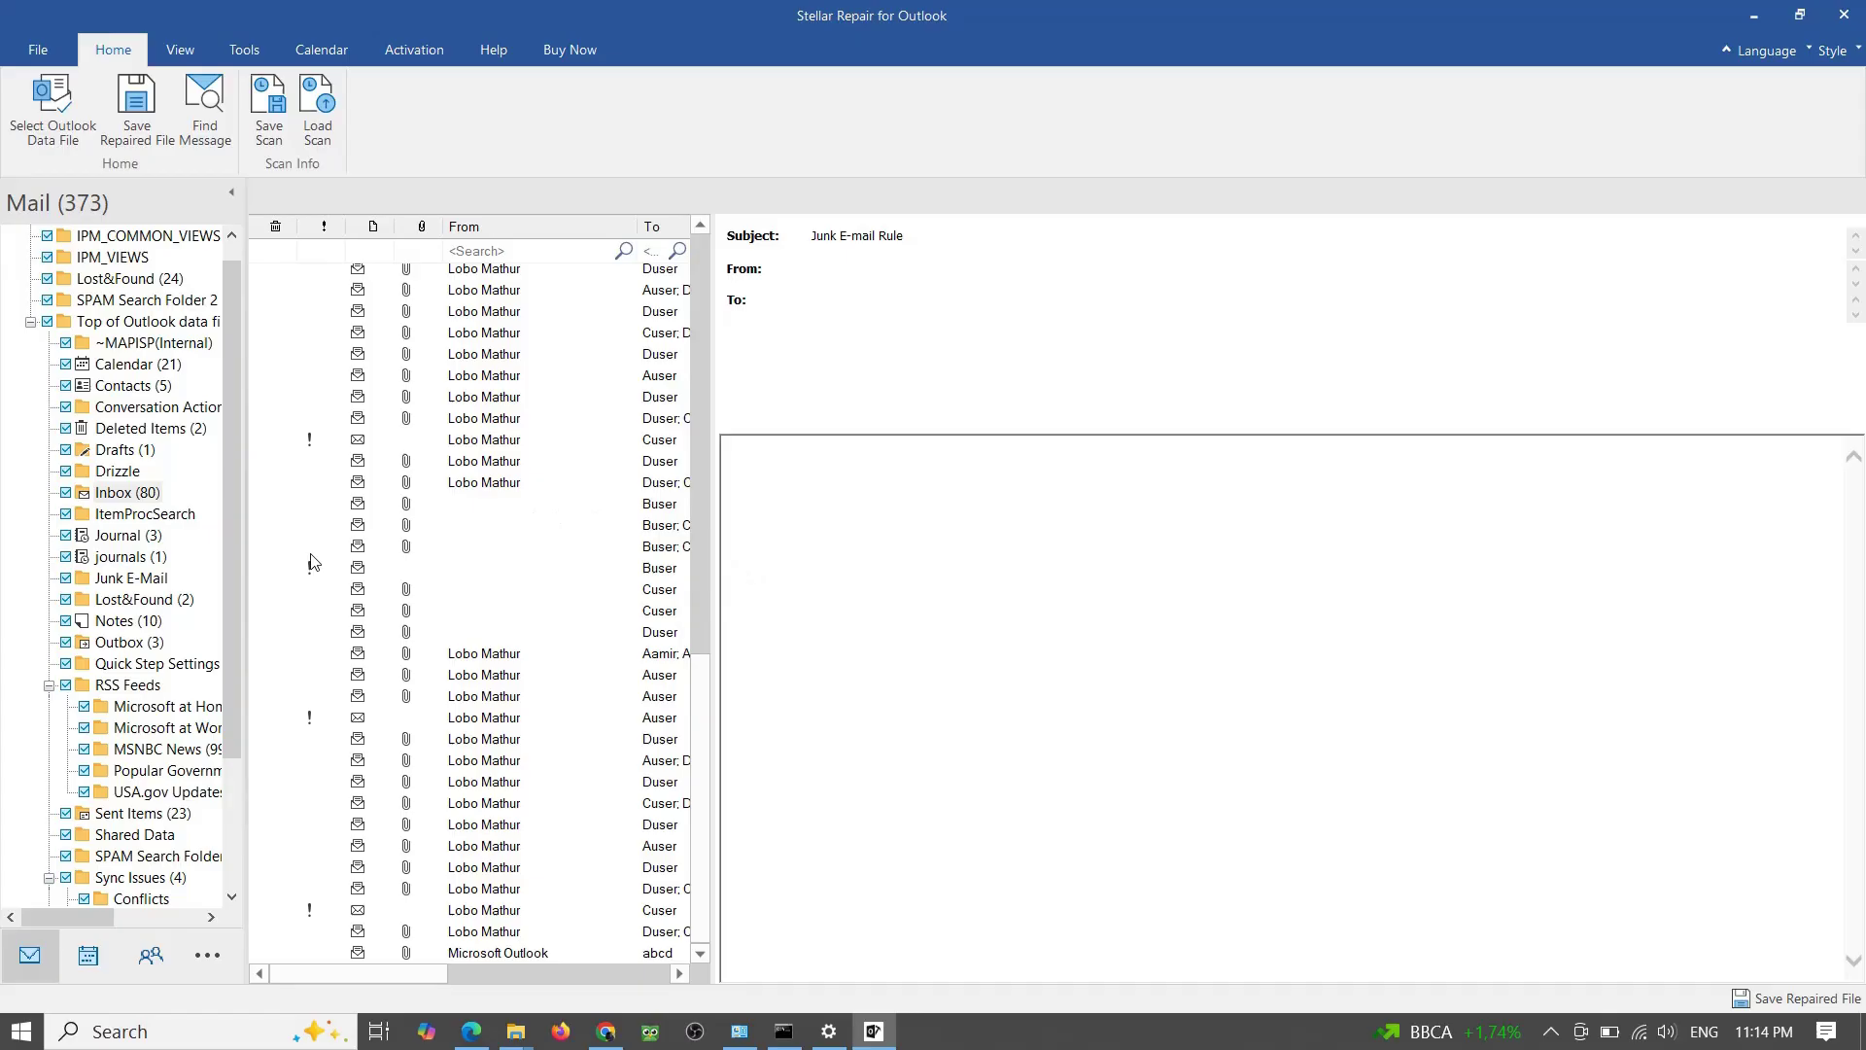
{"action": "left_click_drag", "start_coordinate": [237, 504], "coordinate": [236, 451]}
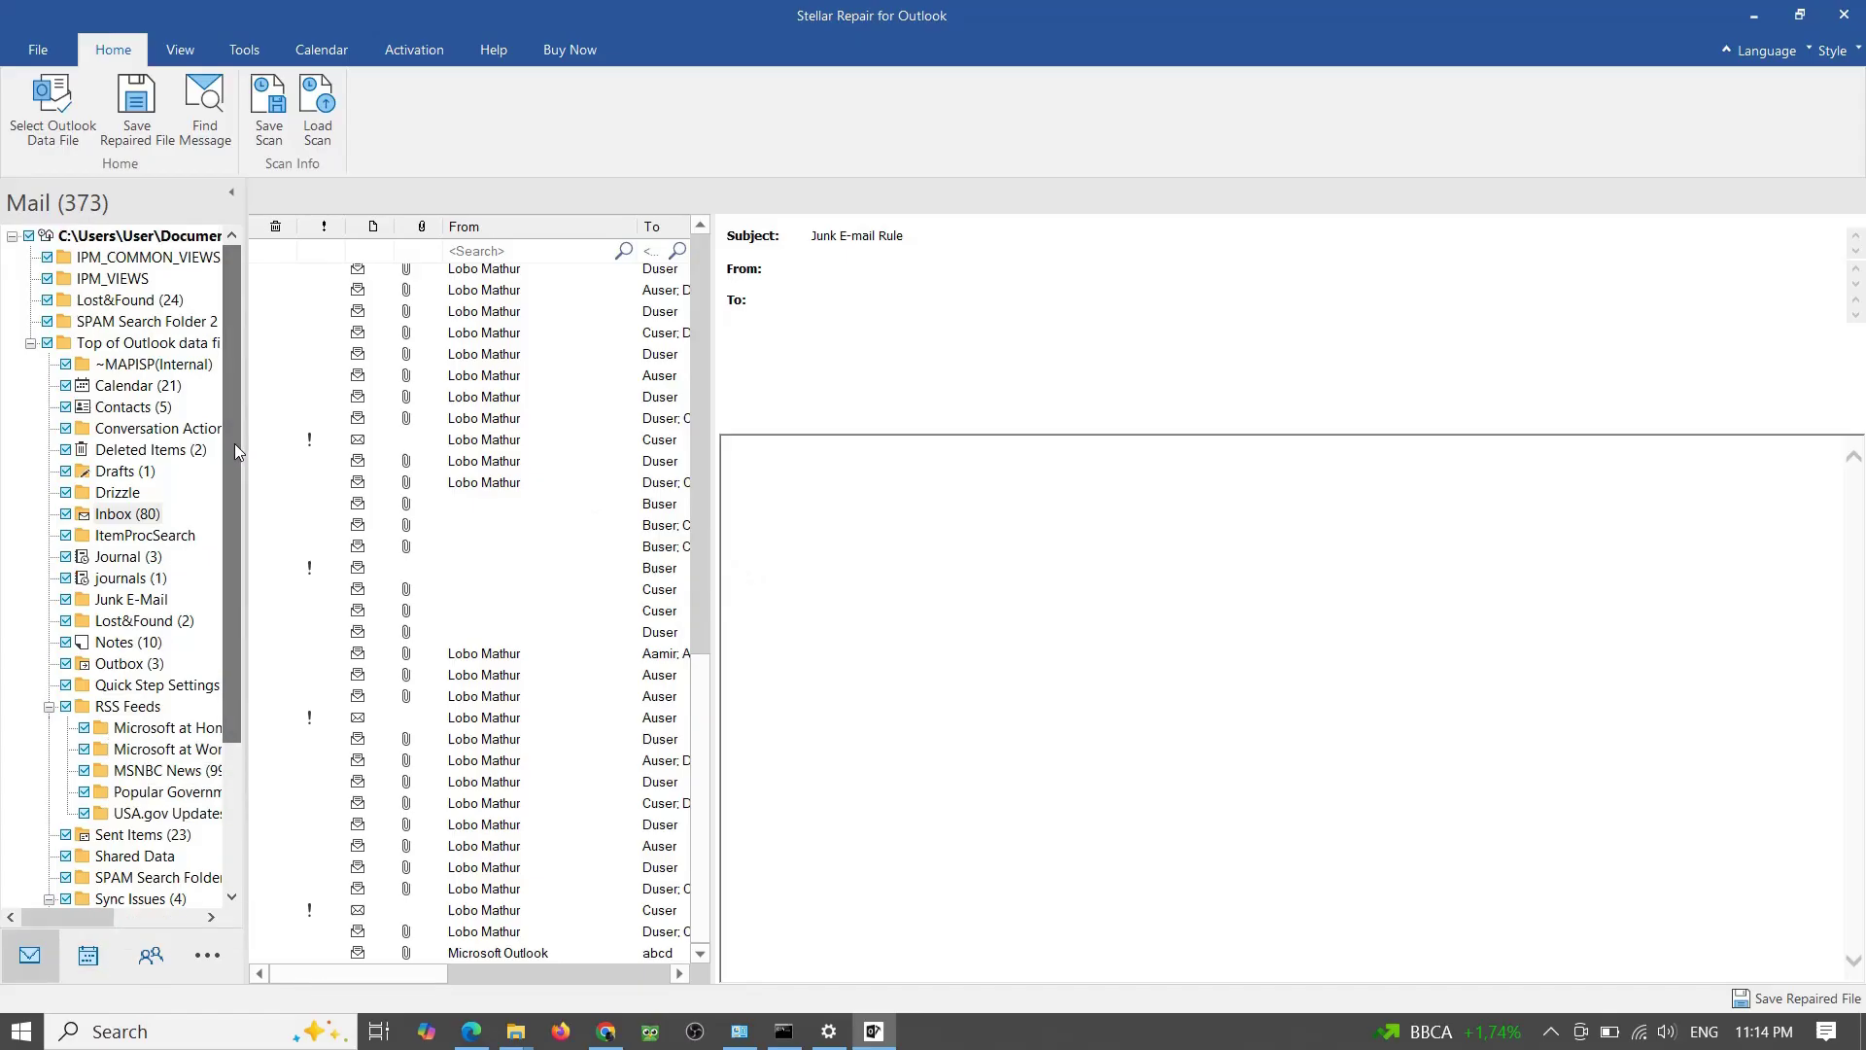
{"action": "left_click", "coordinate": [144, 243]}
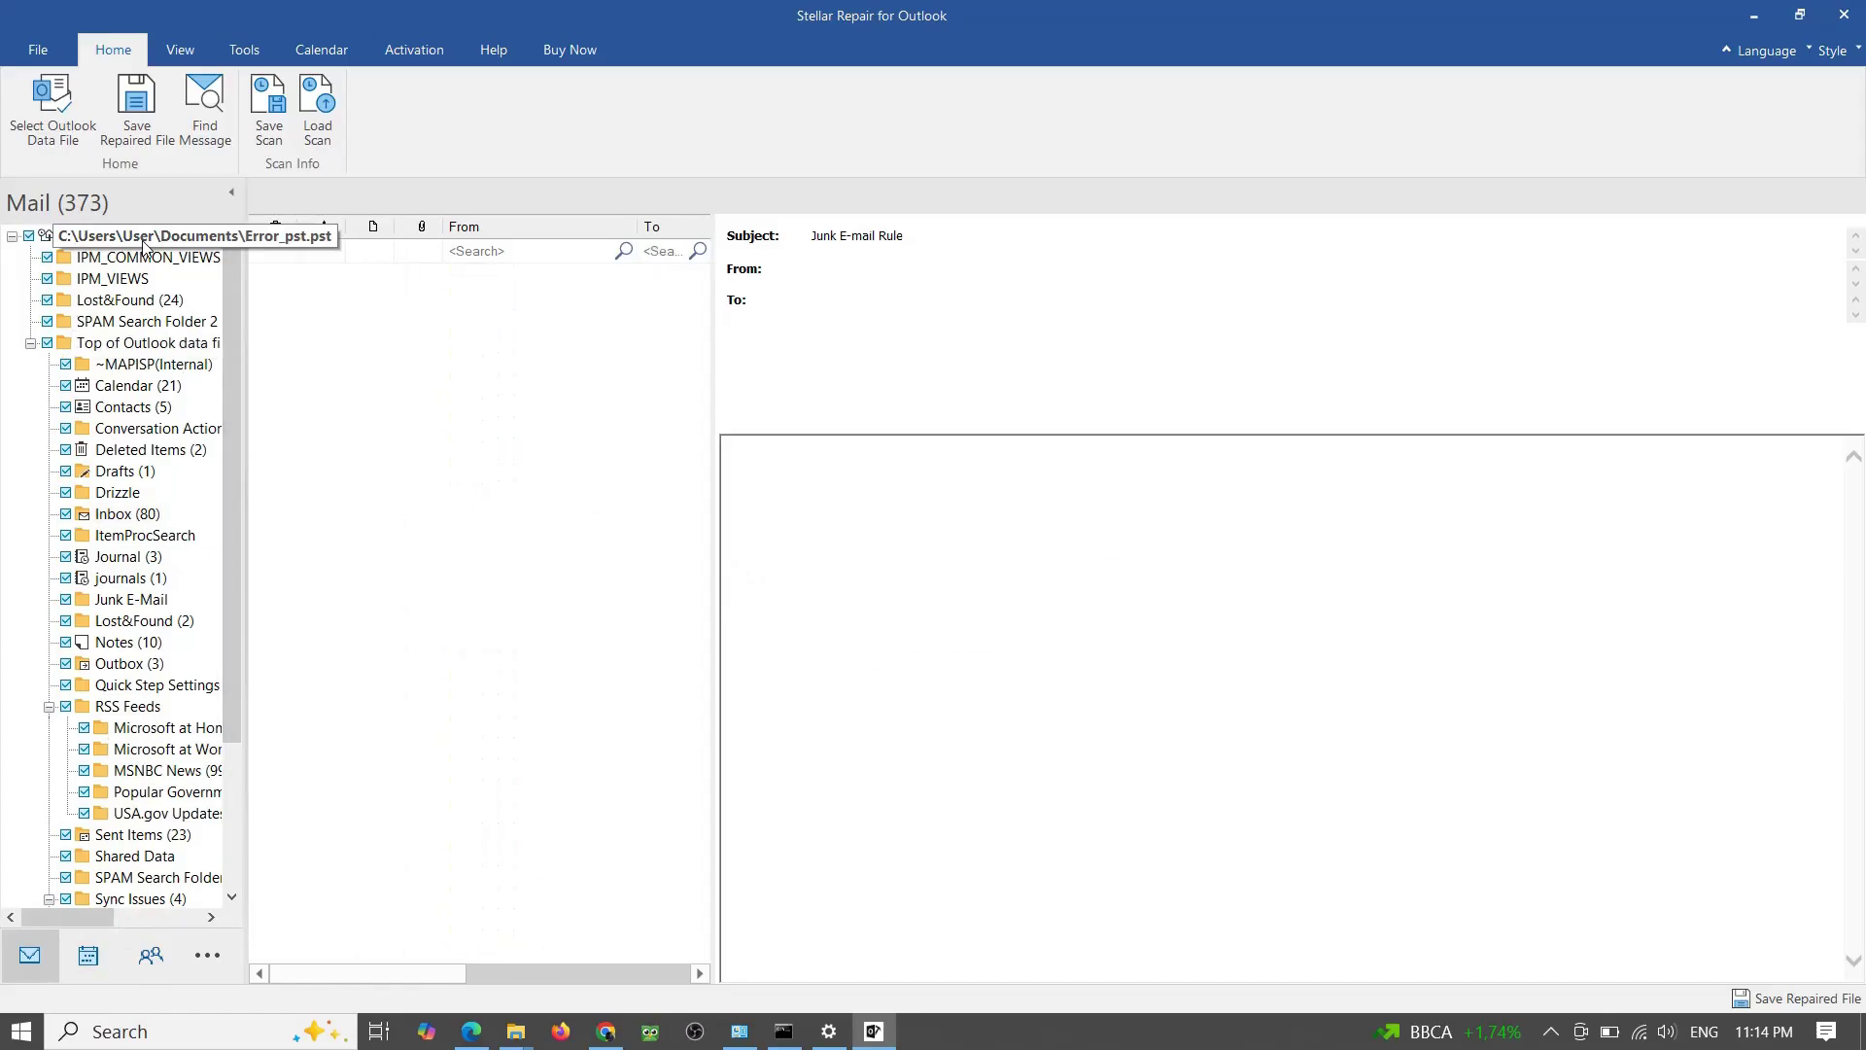
{"action": "left_click", "coordinate": [149, 301]}
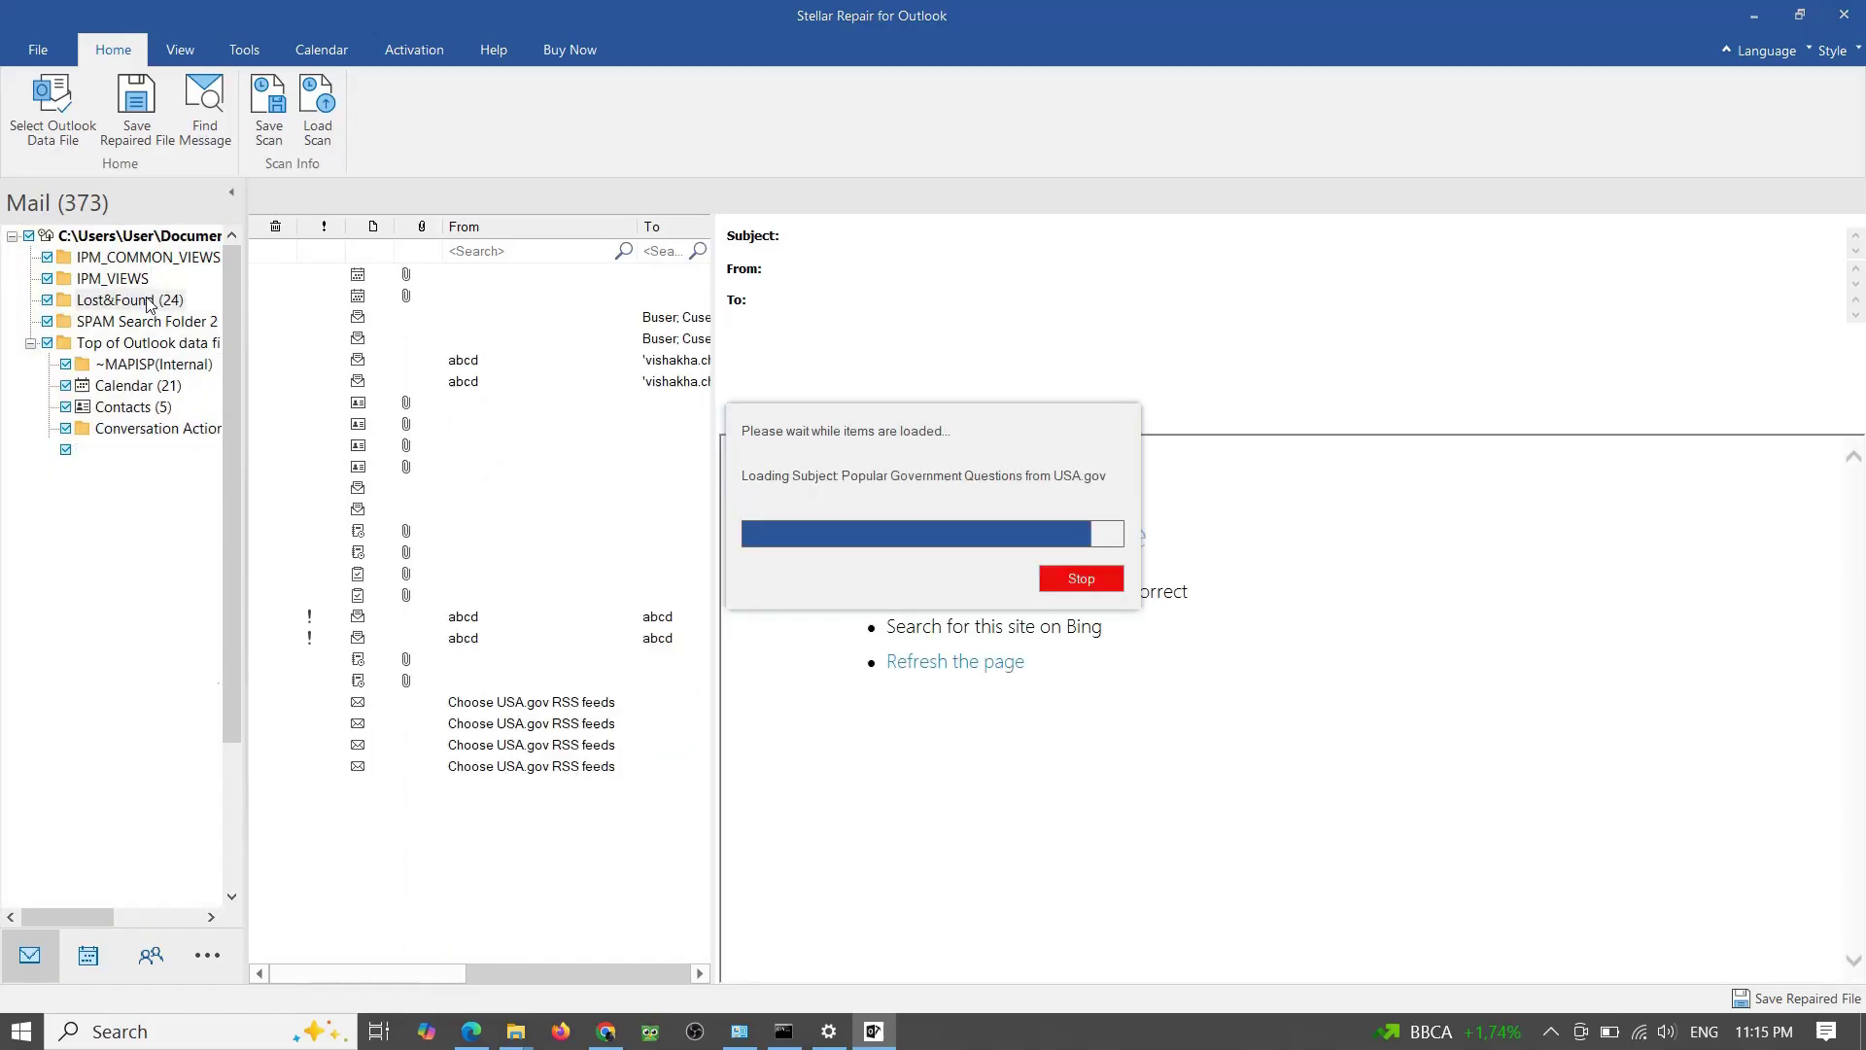
{"action": "left_click", "coordinate": [139, 408]}
{"action": "left_click", "coordinate": [139, 387]}
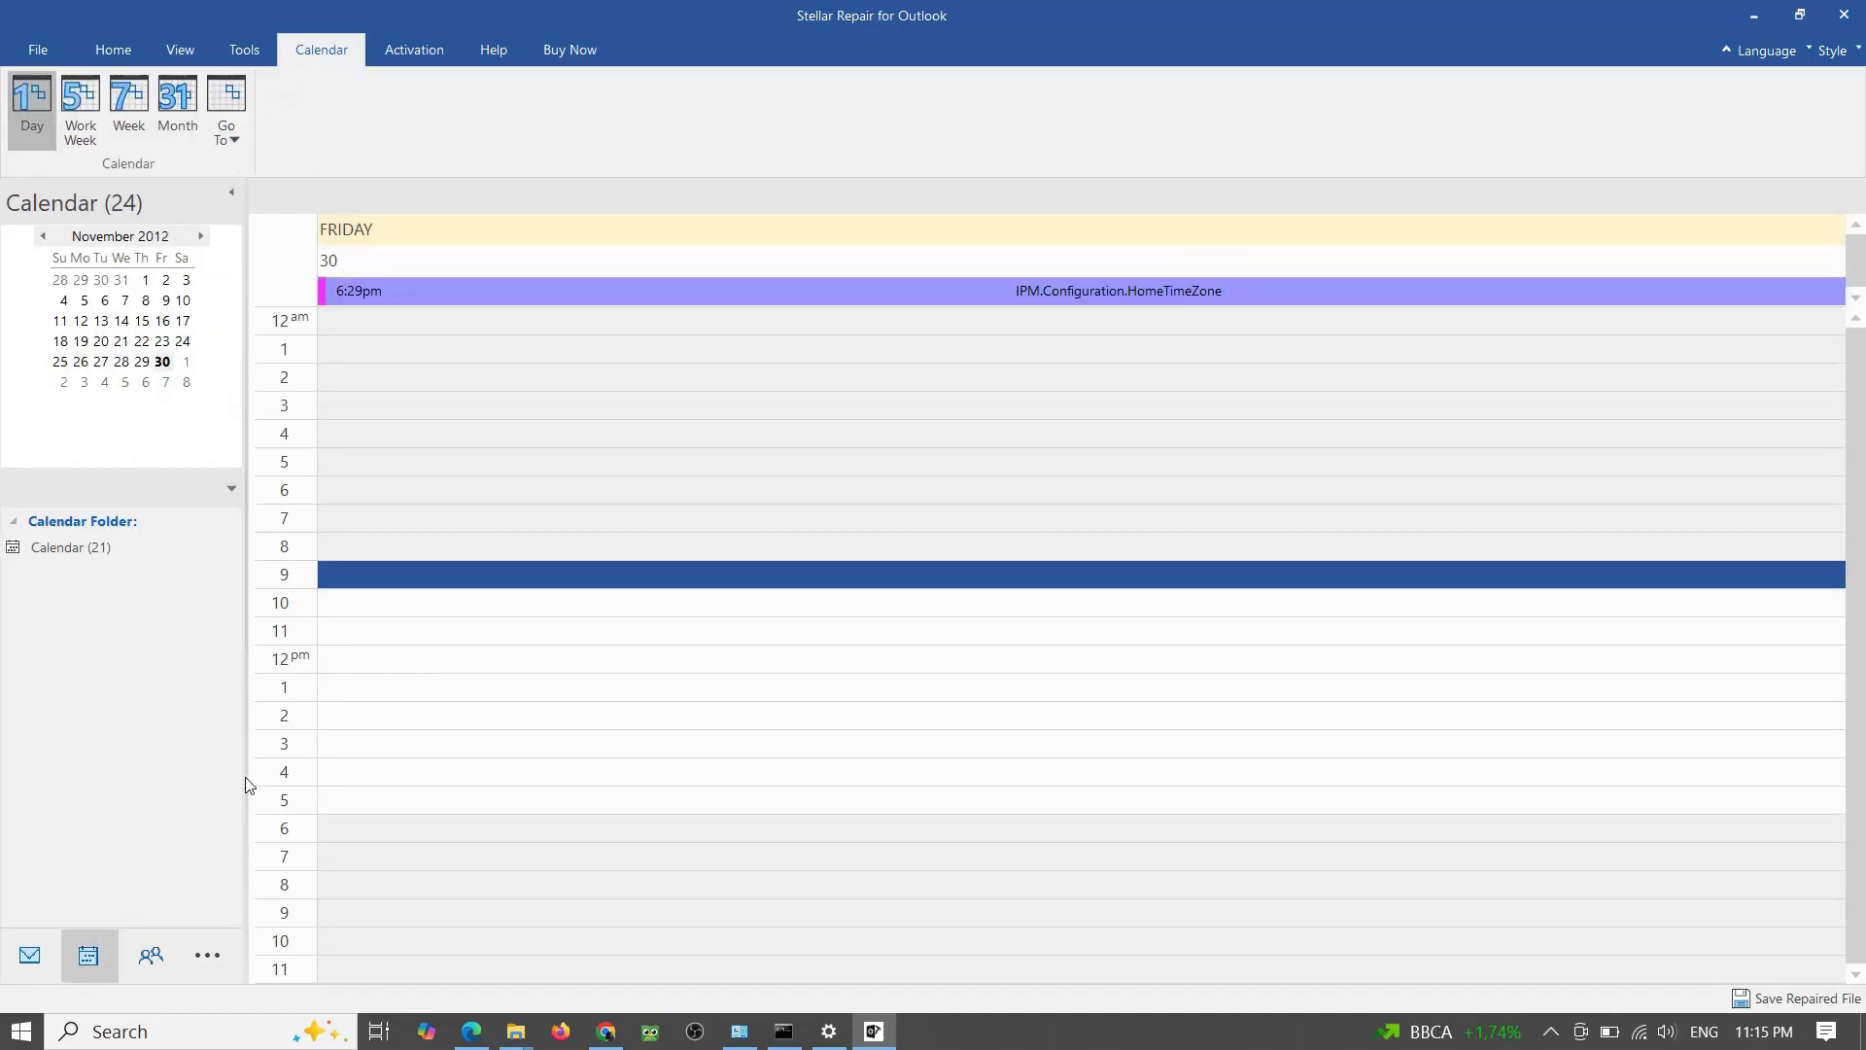
{"action": "left_click", "coordinate": [90, 124]}
{"action": "left_click", "coordinate": [113, 50]}
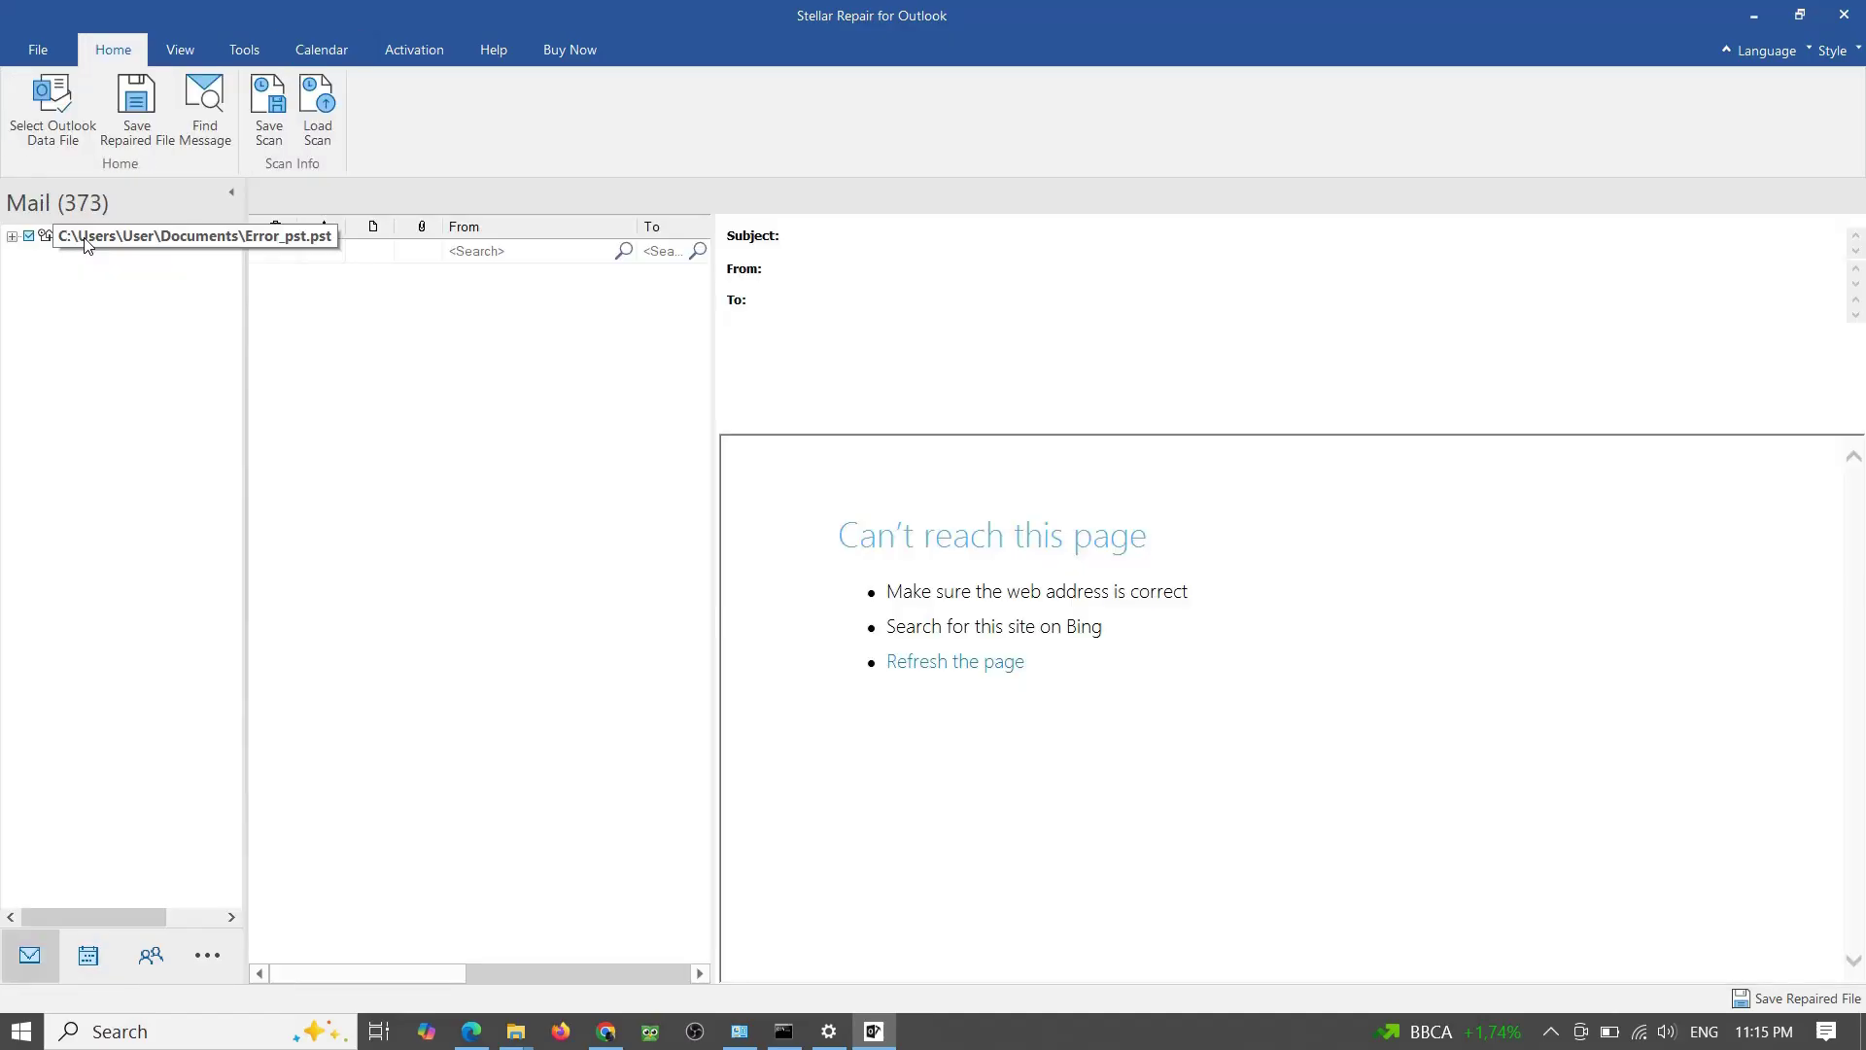
Select the PST root, choose Save Repaired File, and go to the activation key field.
{"action": "left_click", "coordinate": [85, 240]}
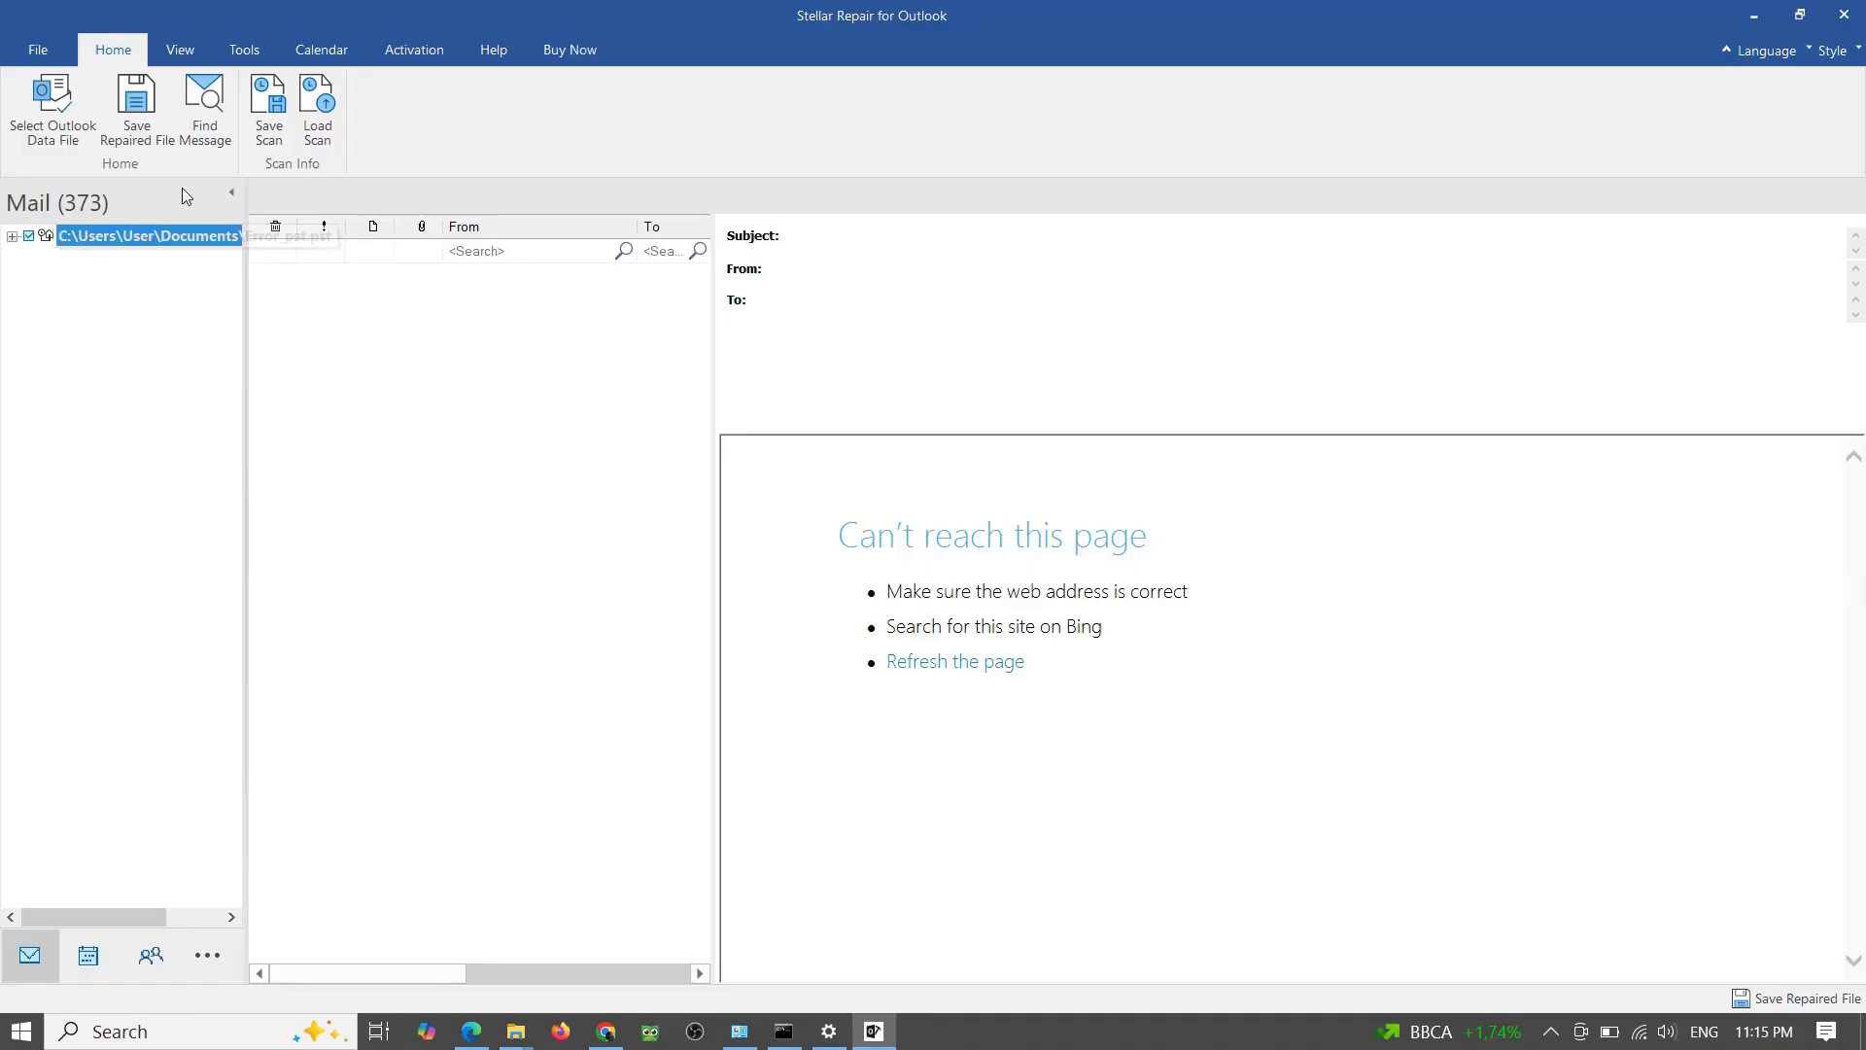
{"action": "left_click", "coordinate": [155, 138]}
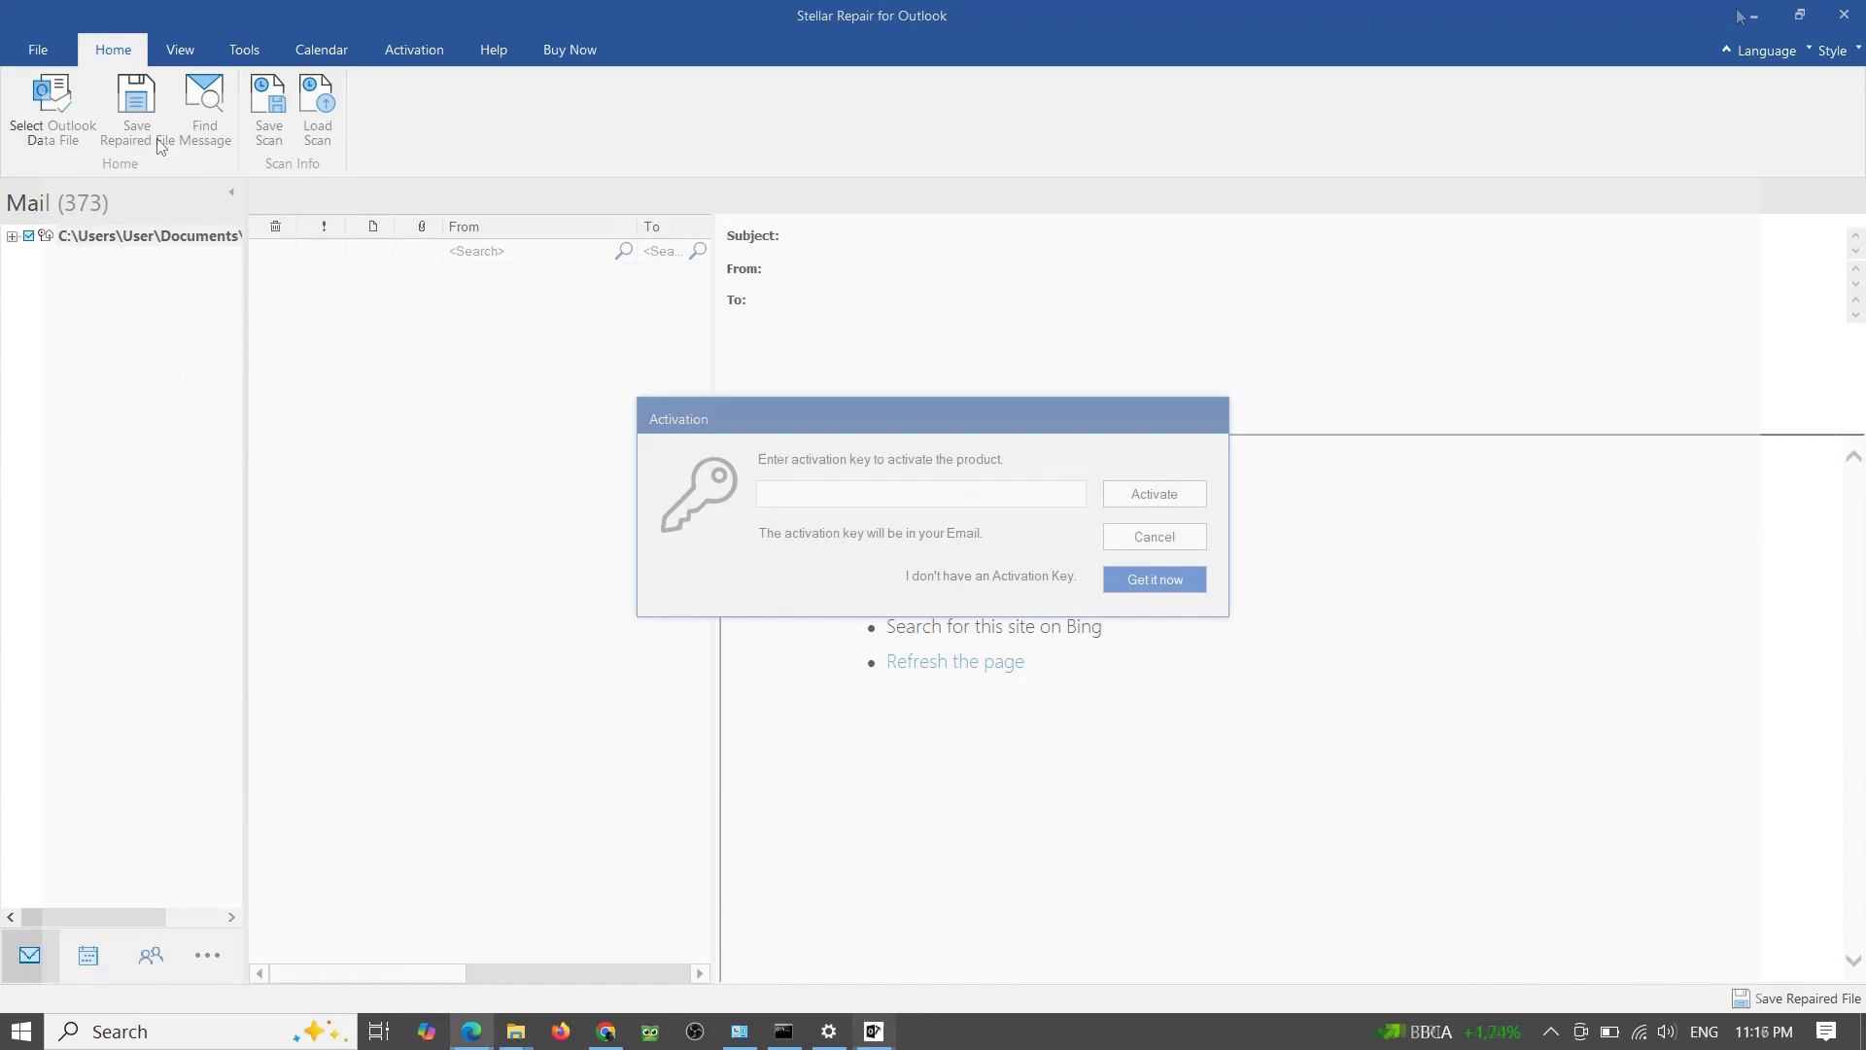
{"action": "left_click", "coordinate": [981, 501]}
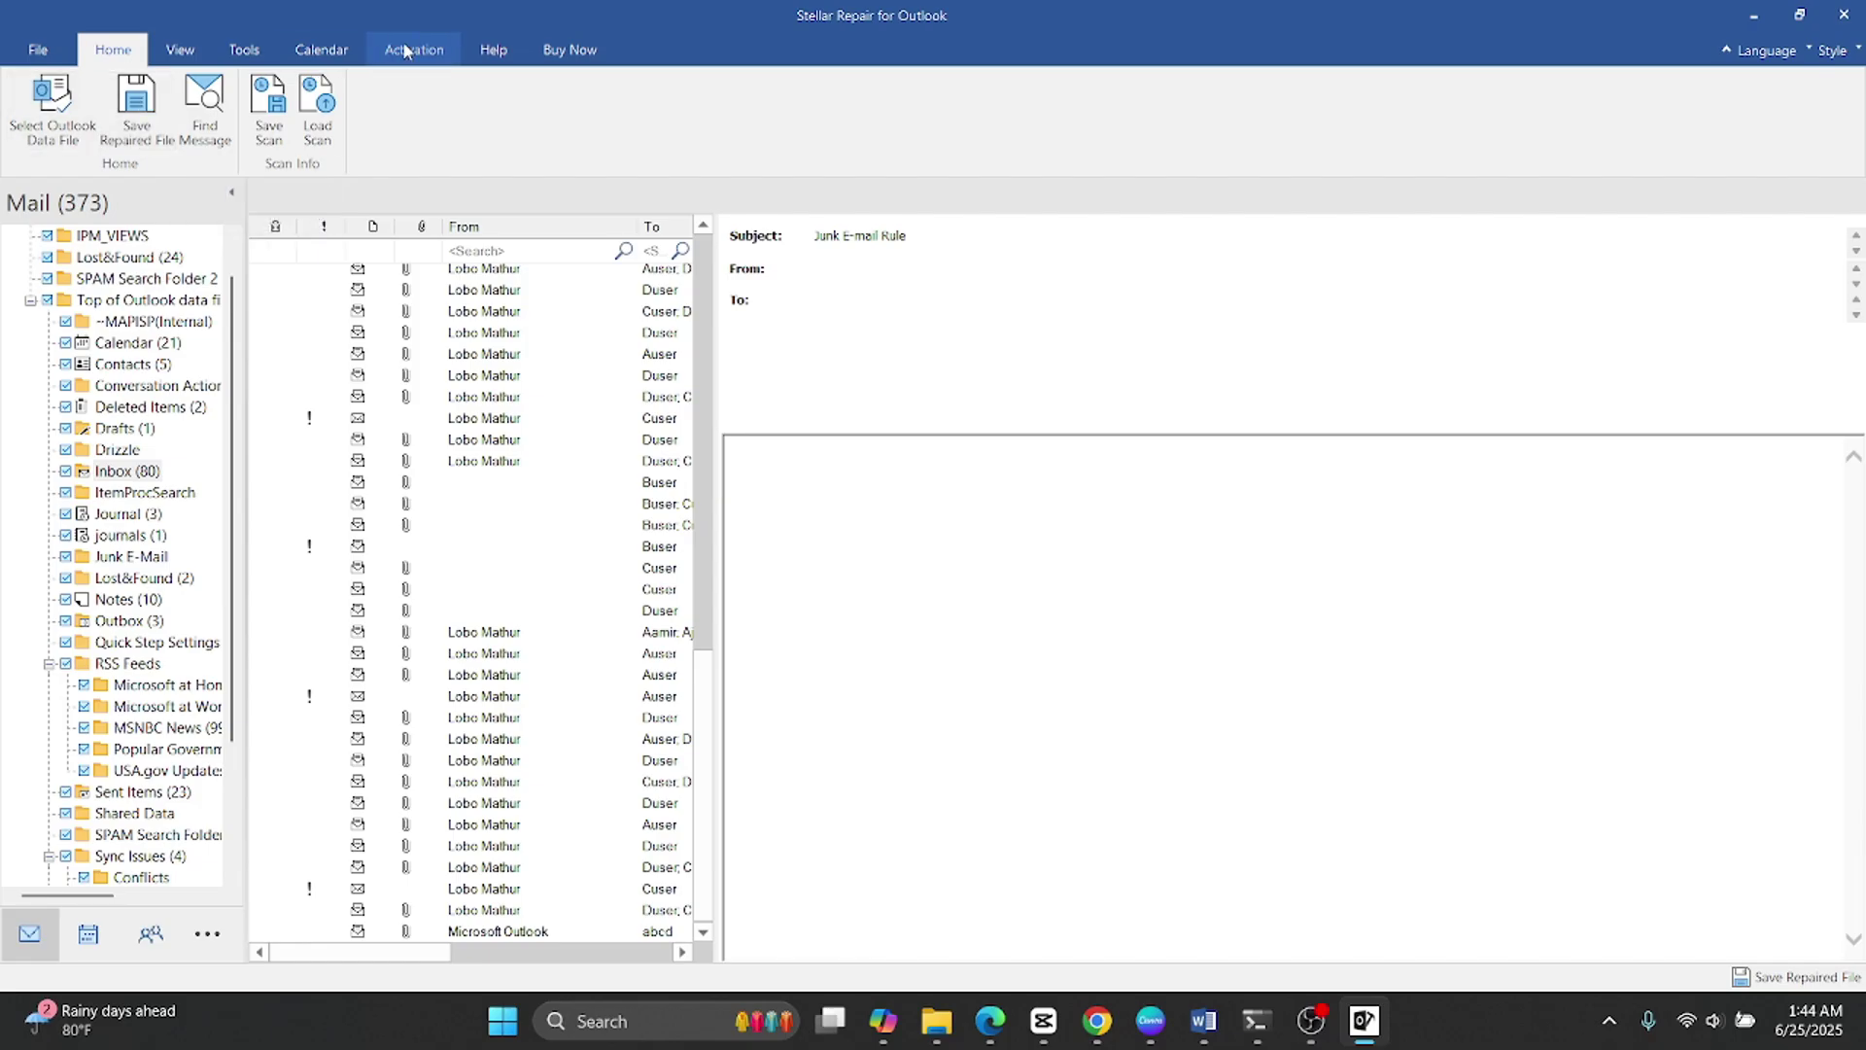
Save the repaired mailbox in PST format to Documents and dismiss the Saving Complete notice.
{"action": "left_click", "coordinate": [406, 51]}
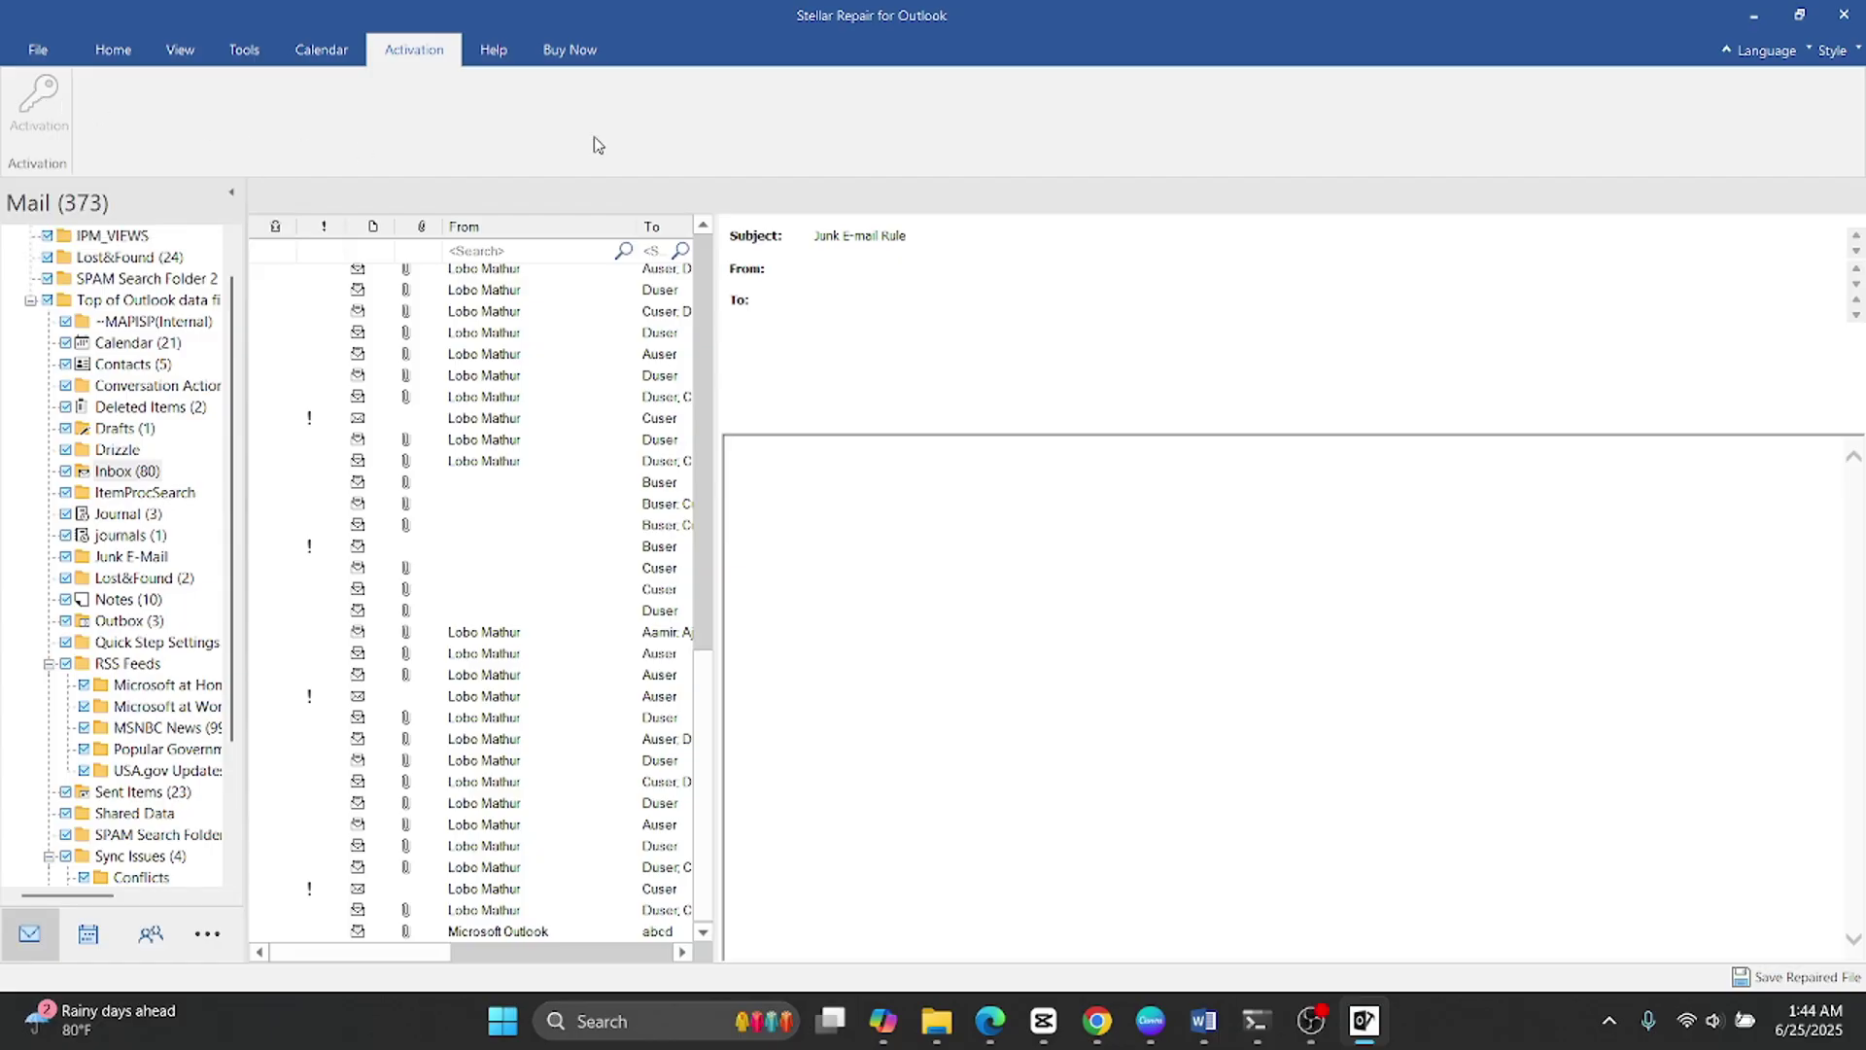
{"action": "left_click", "coordinate": [114, 52]}
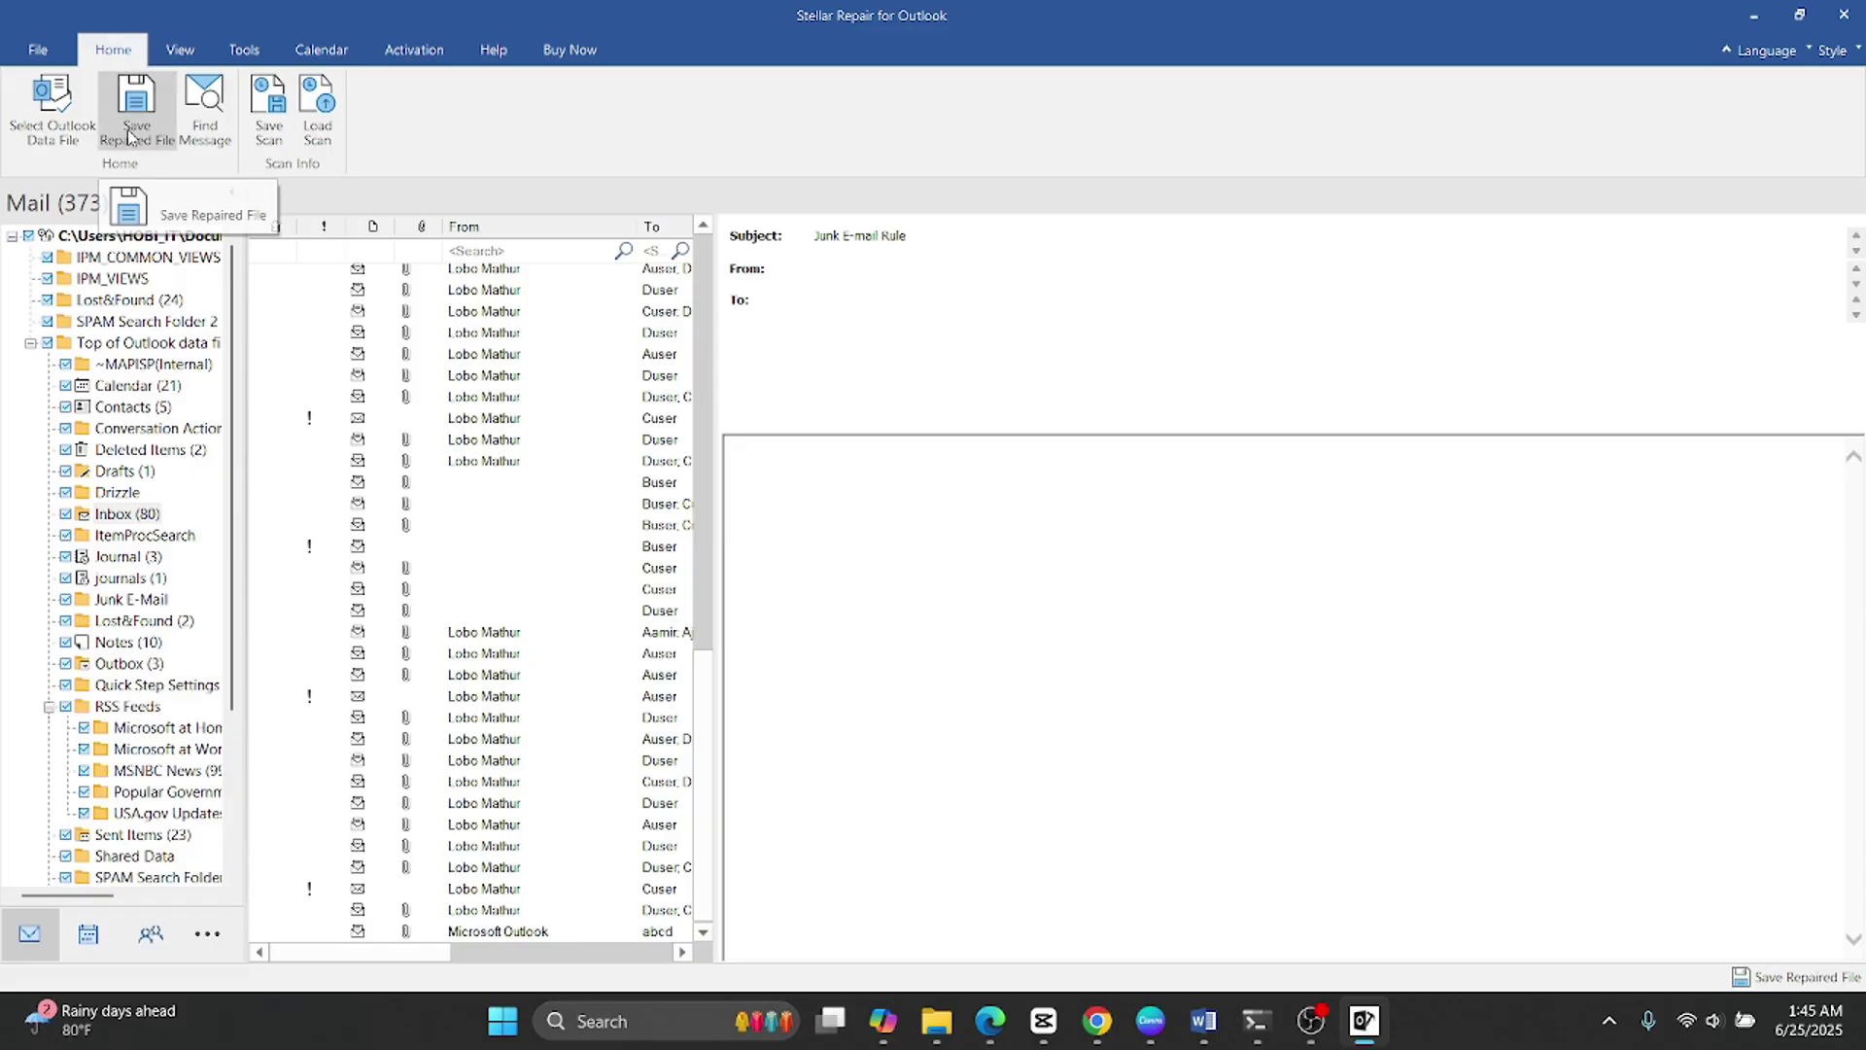
{"action": "left_click", "coordinate": [127, 130]}
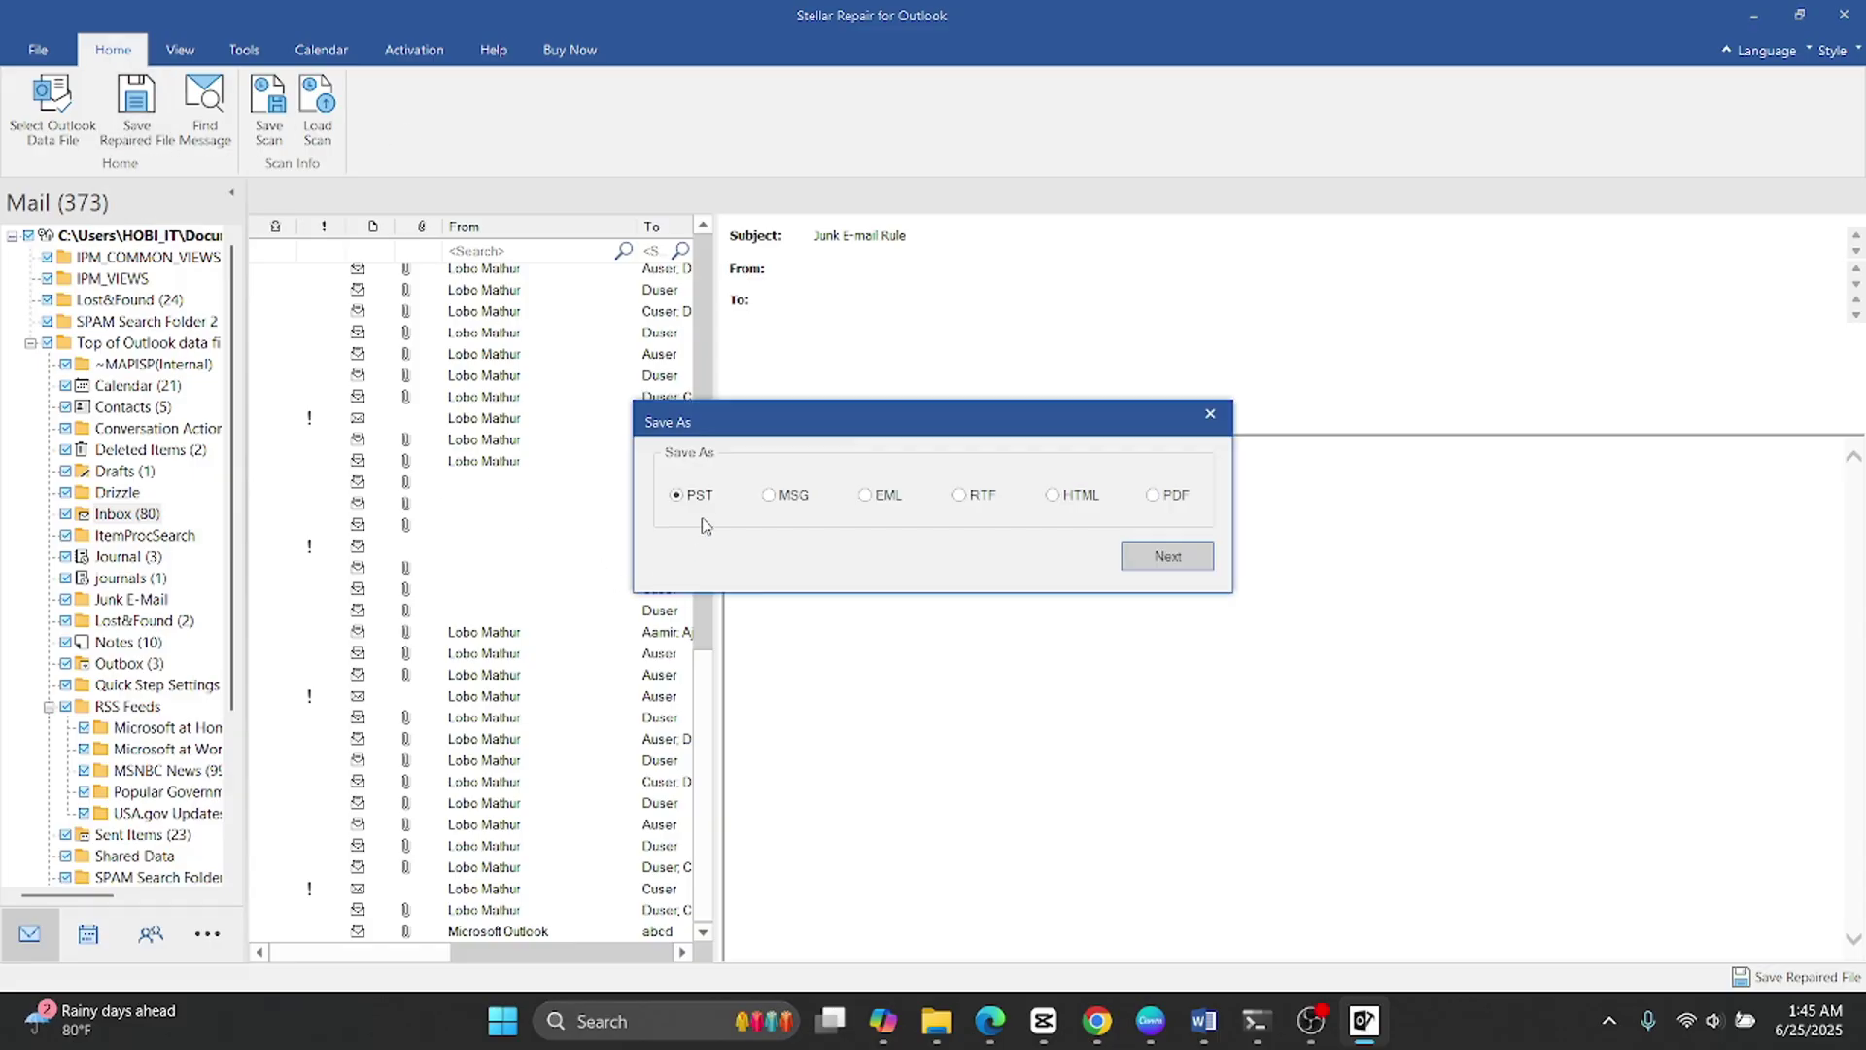
{"action": "left_click", "coordinate": [767, 497]}
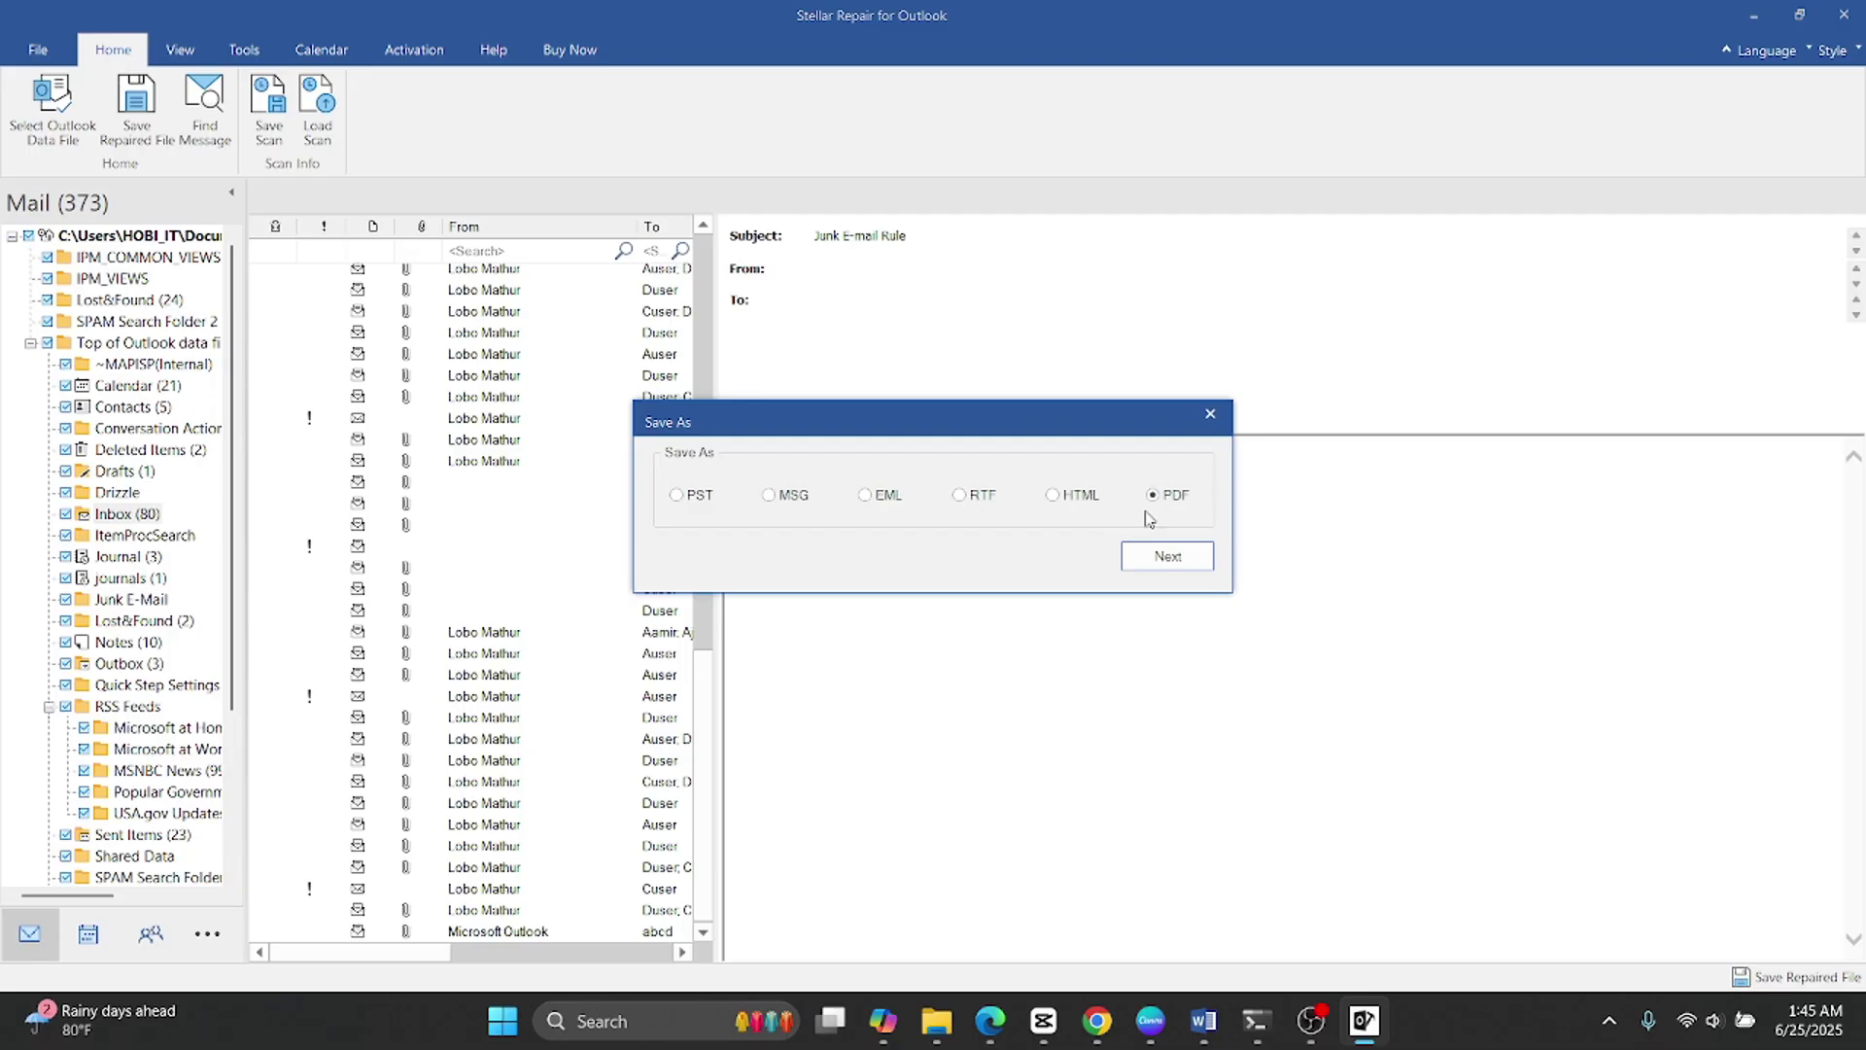
{"action": "left_click", "coordinate": [1167, 558]}
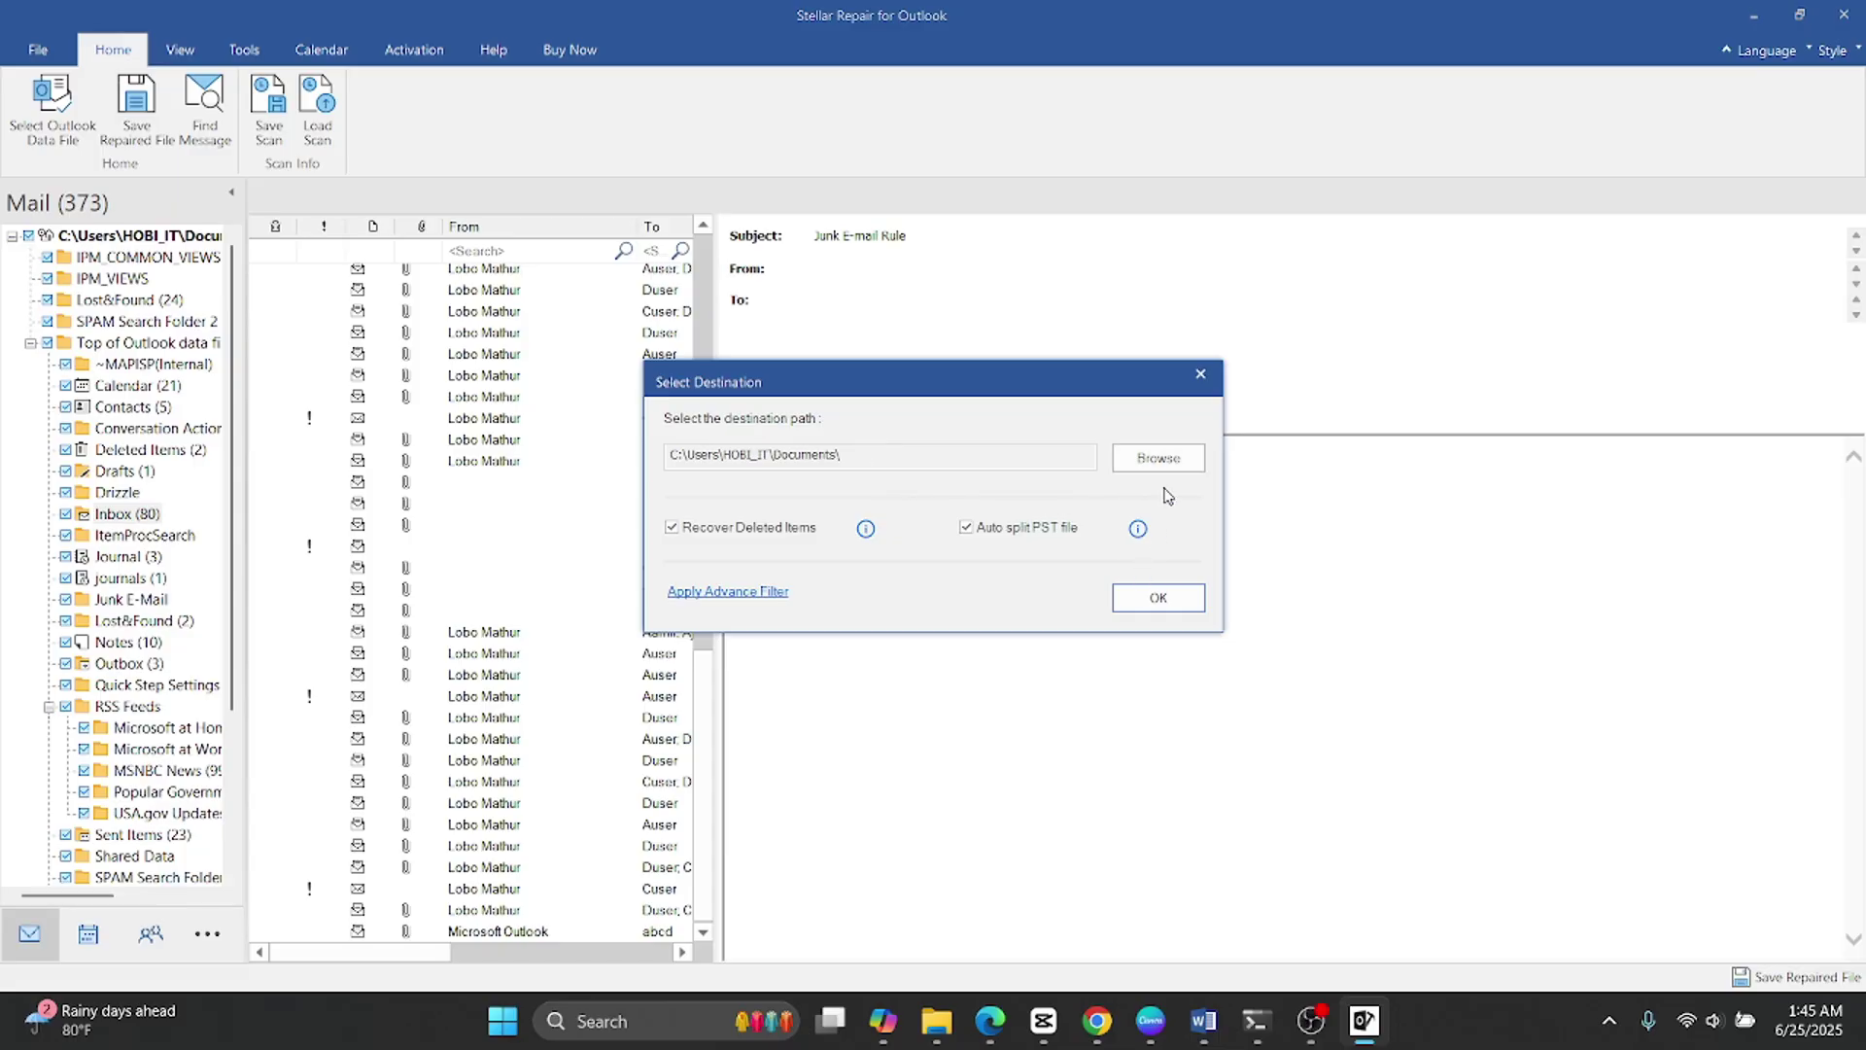
{"action": "left_click", "coordinate": [1156, 598]}
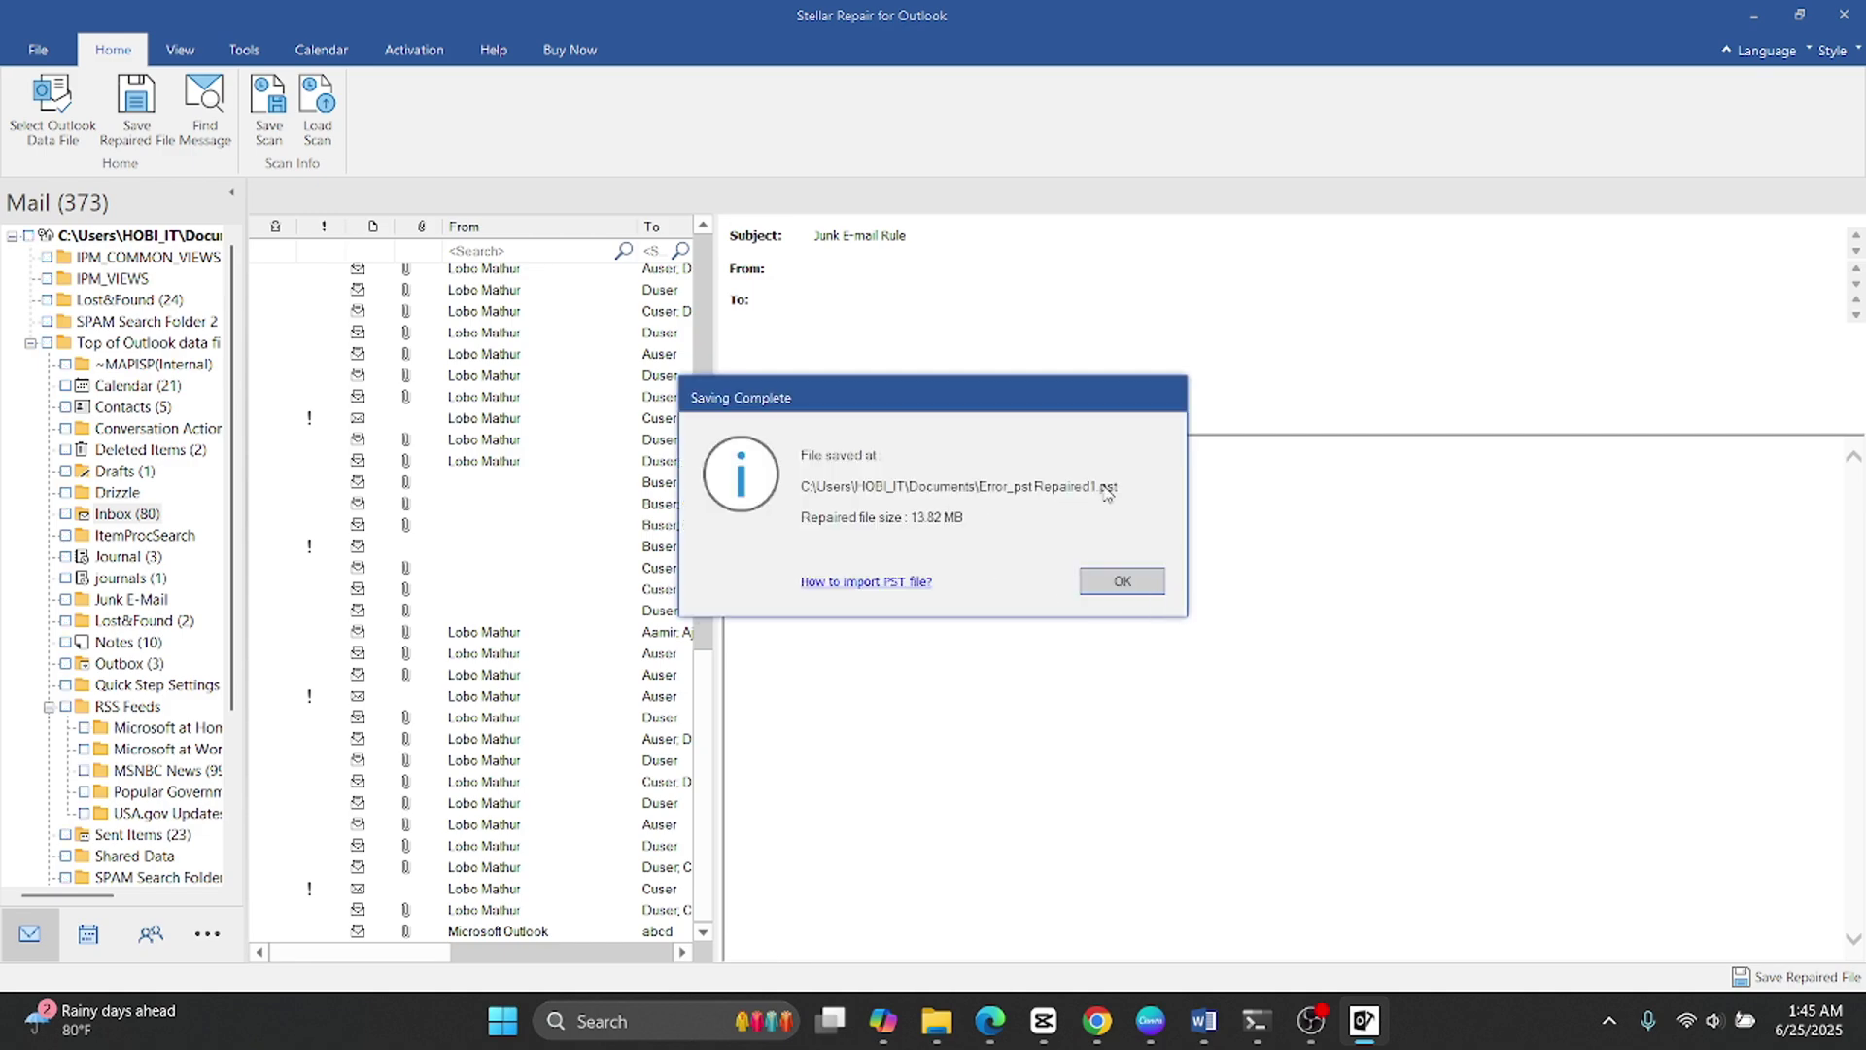
{"action": "left_click", "coordinate": [1122, 581]}
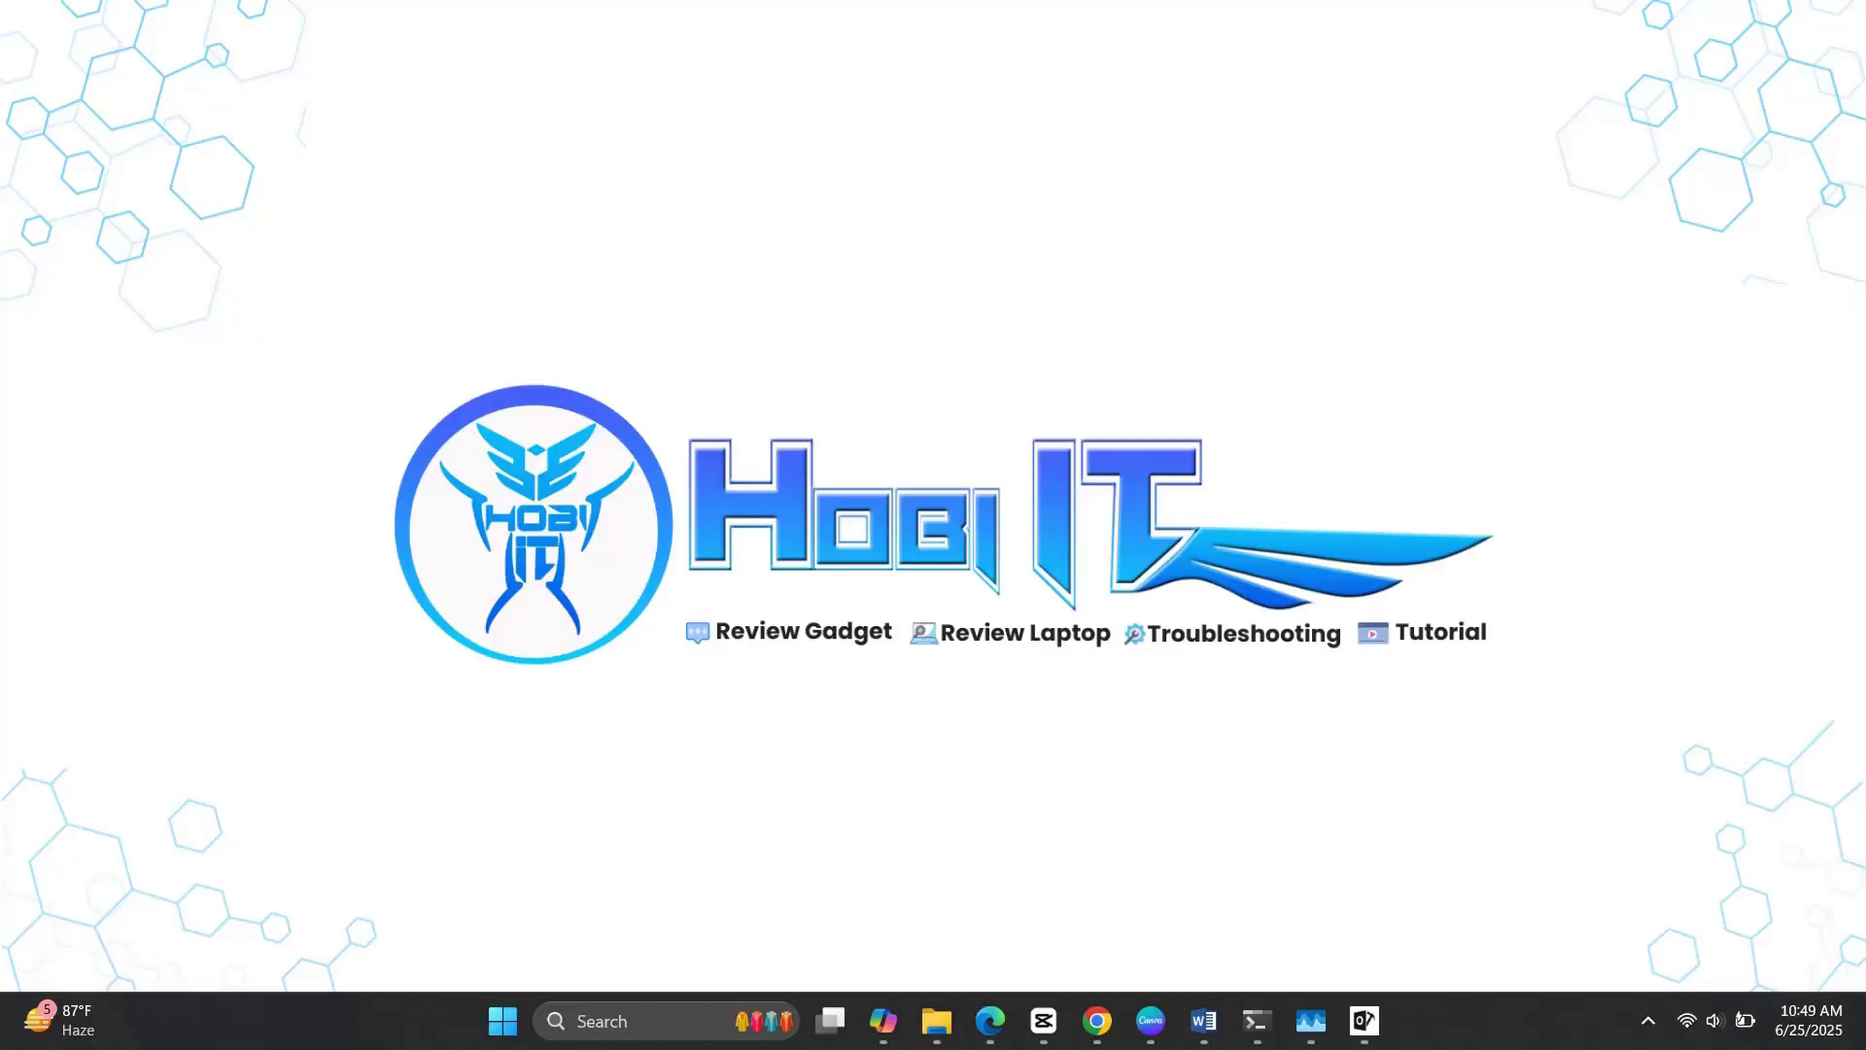
Launch Outlook 2016 via Start search 'ou' and open the Import/Export wizard.
{"action": "left_click", "coordinate": [500, 1029]}
{"action": "type", "text": "out"}
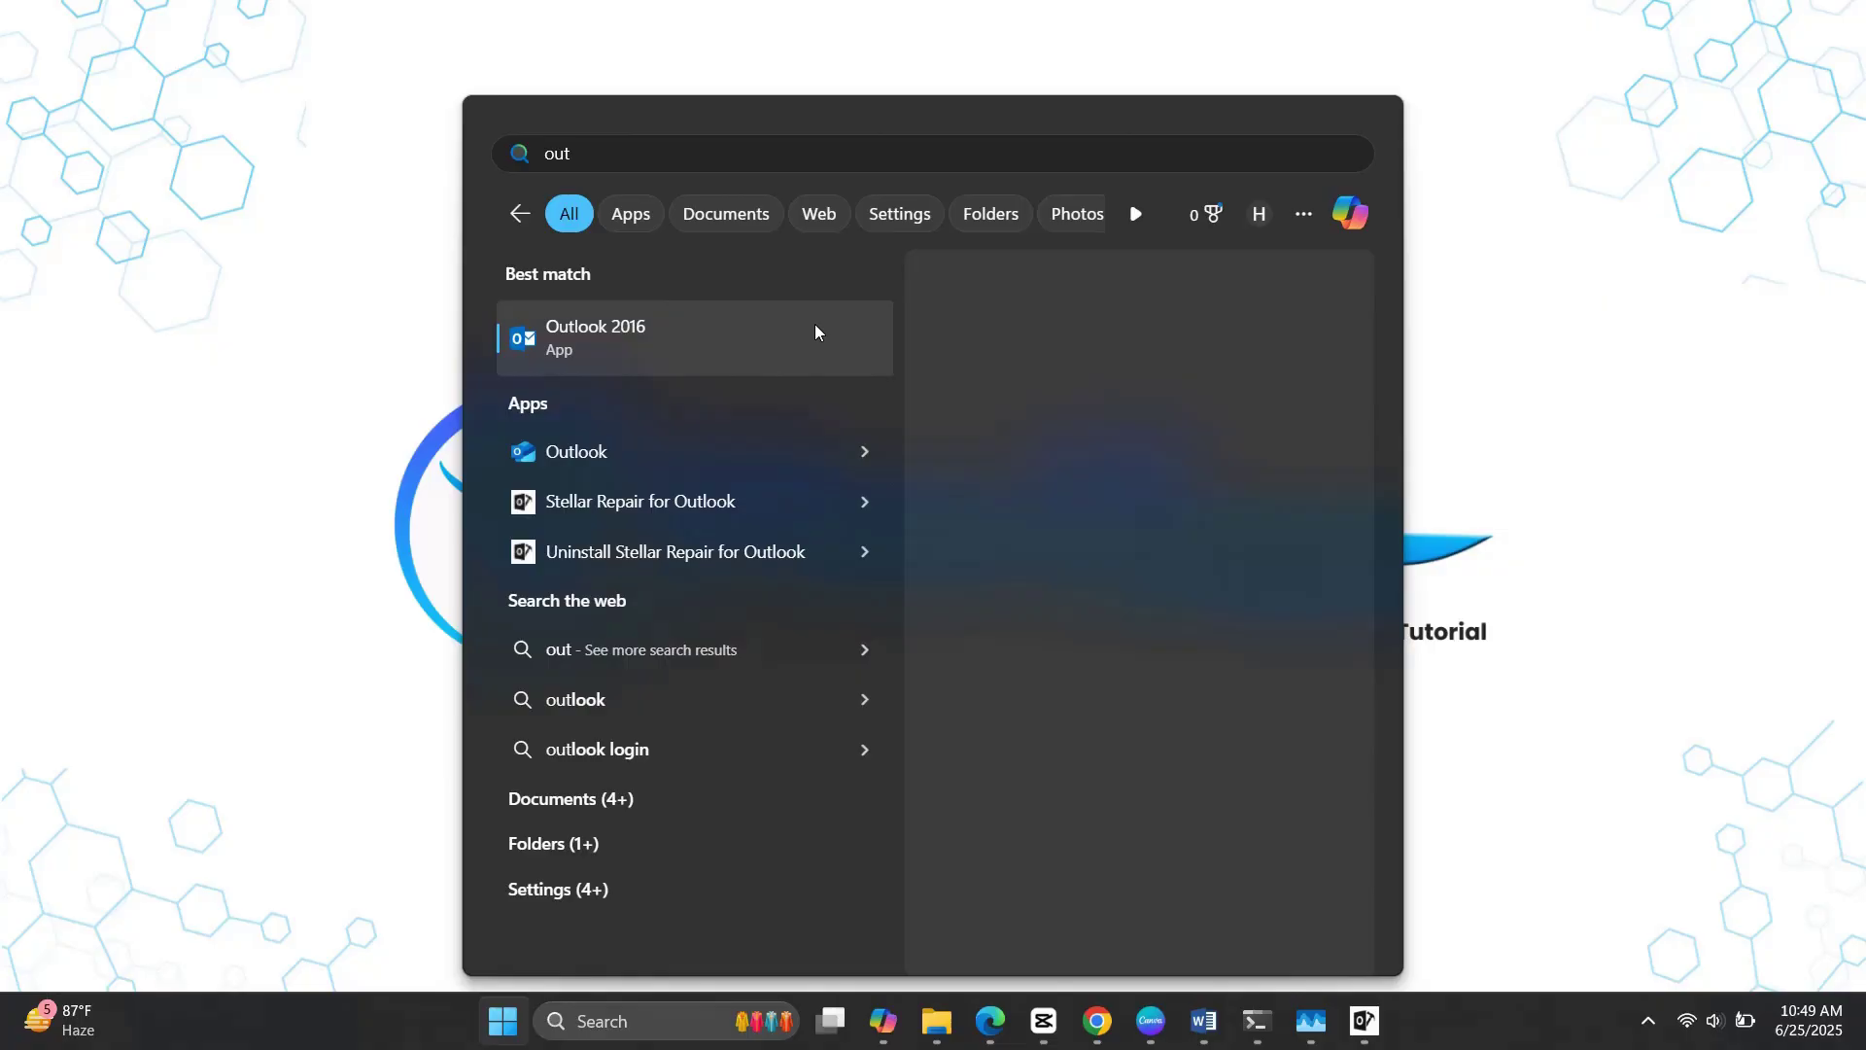
{"action": "left_click", "coordinate": [814, 326]}
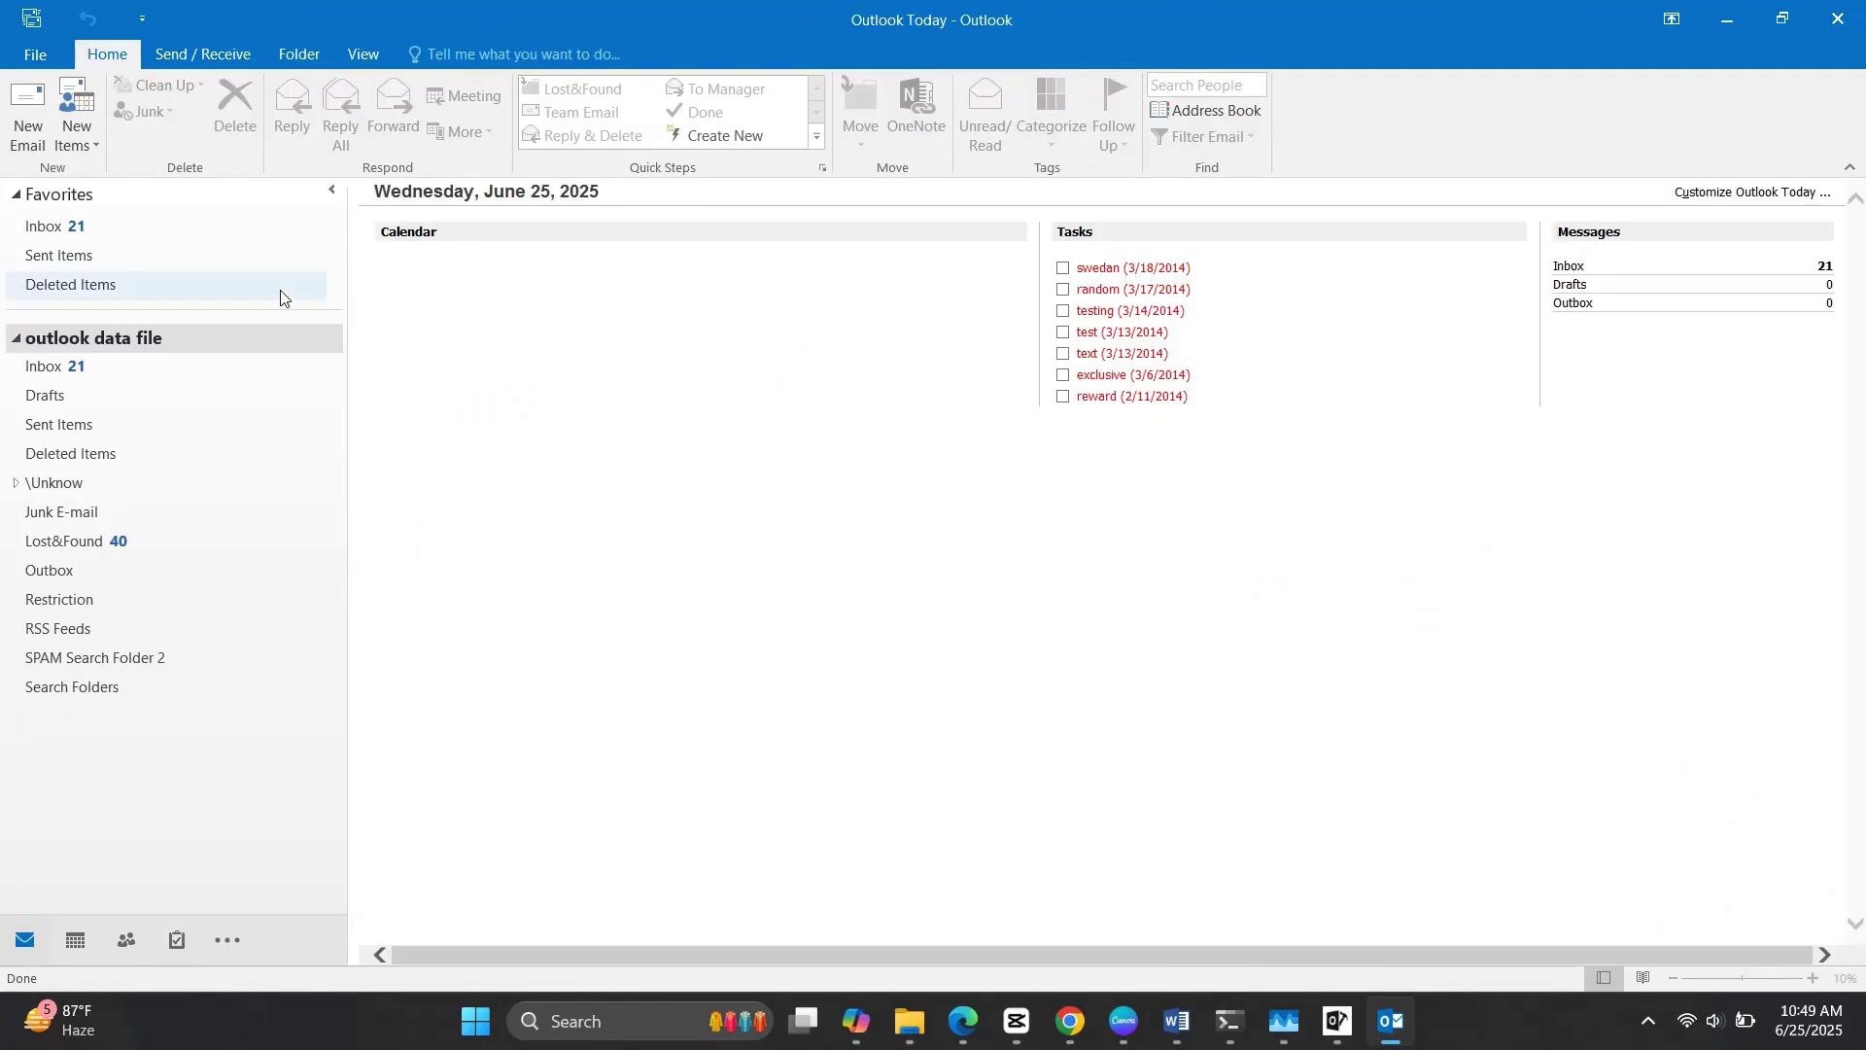
{"action": "left_click", "coordinate": [35, 59]}
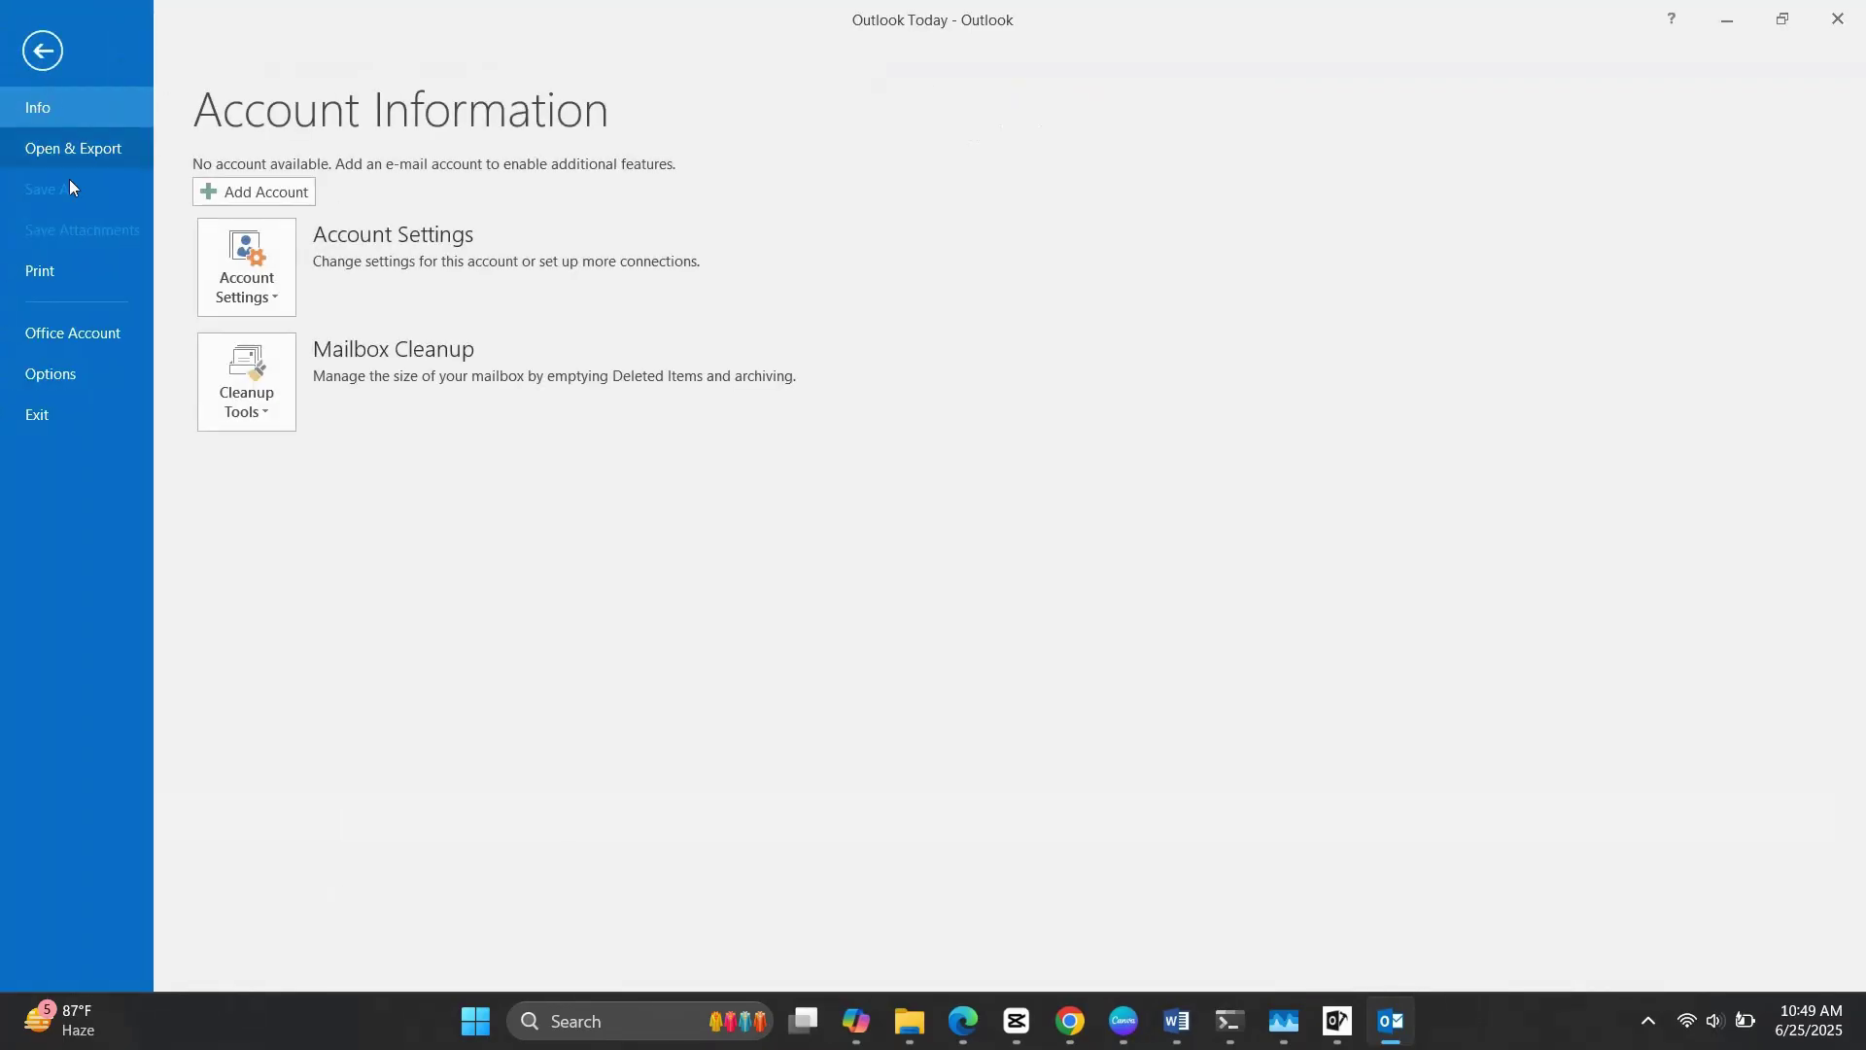
{"action": "left_click", "coordinate": [93, 145]}
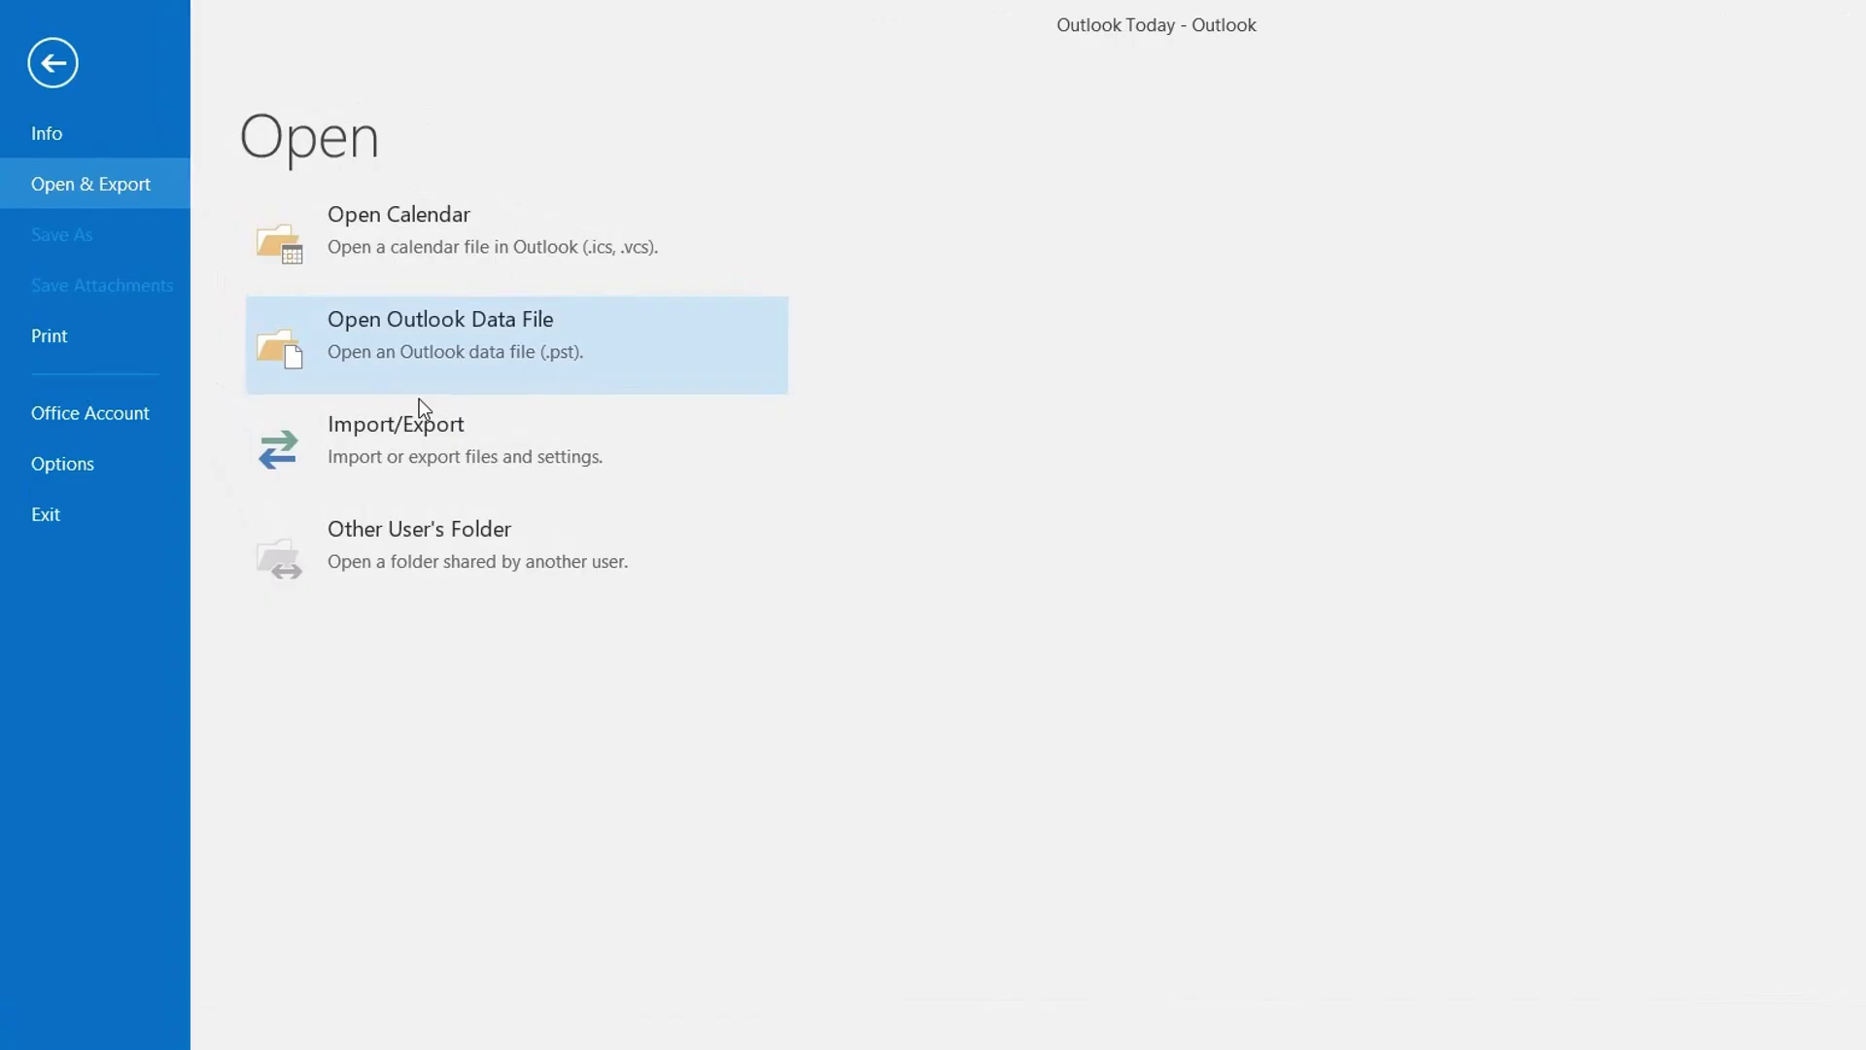
{"action": "left_click", "coordinate": [633, 444]}
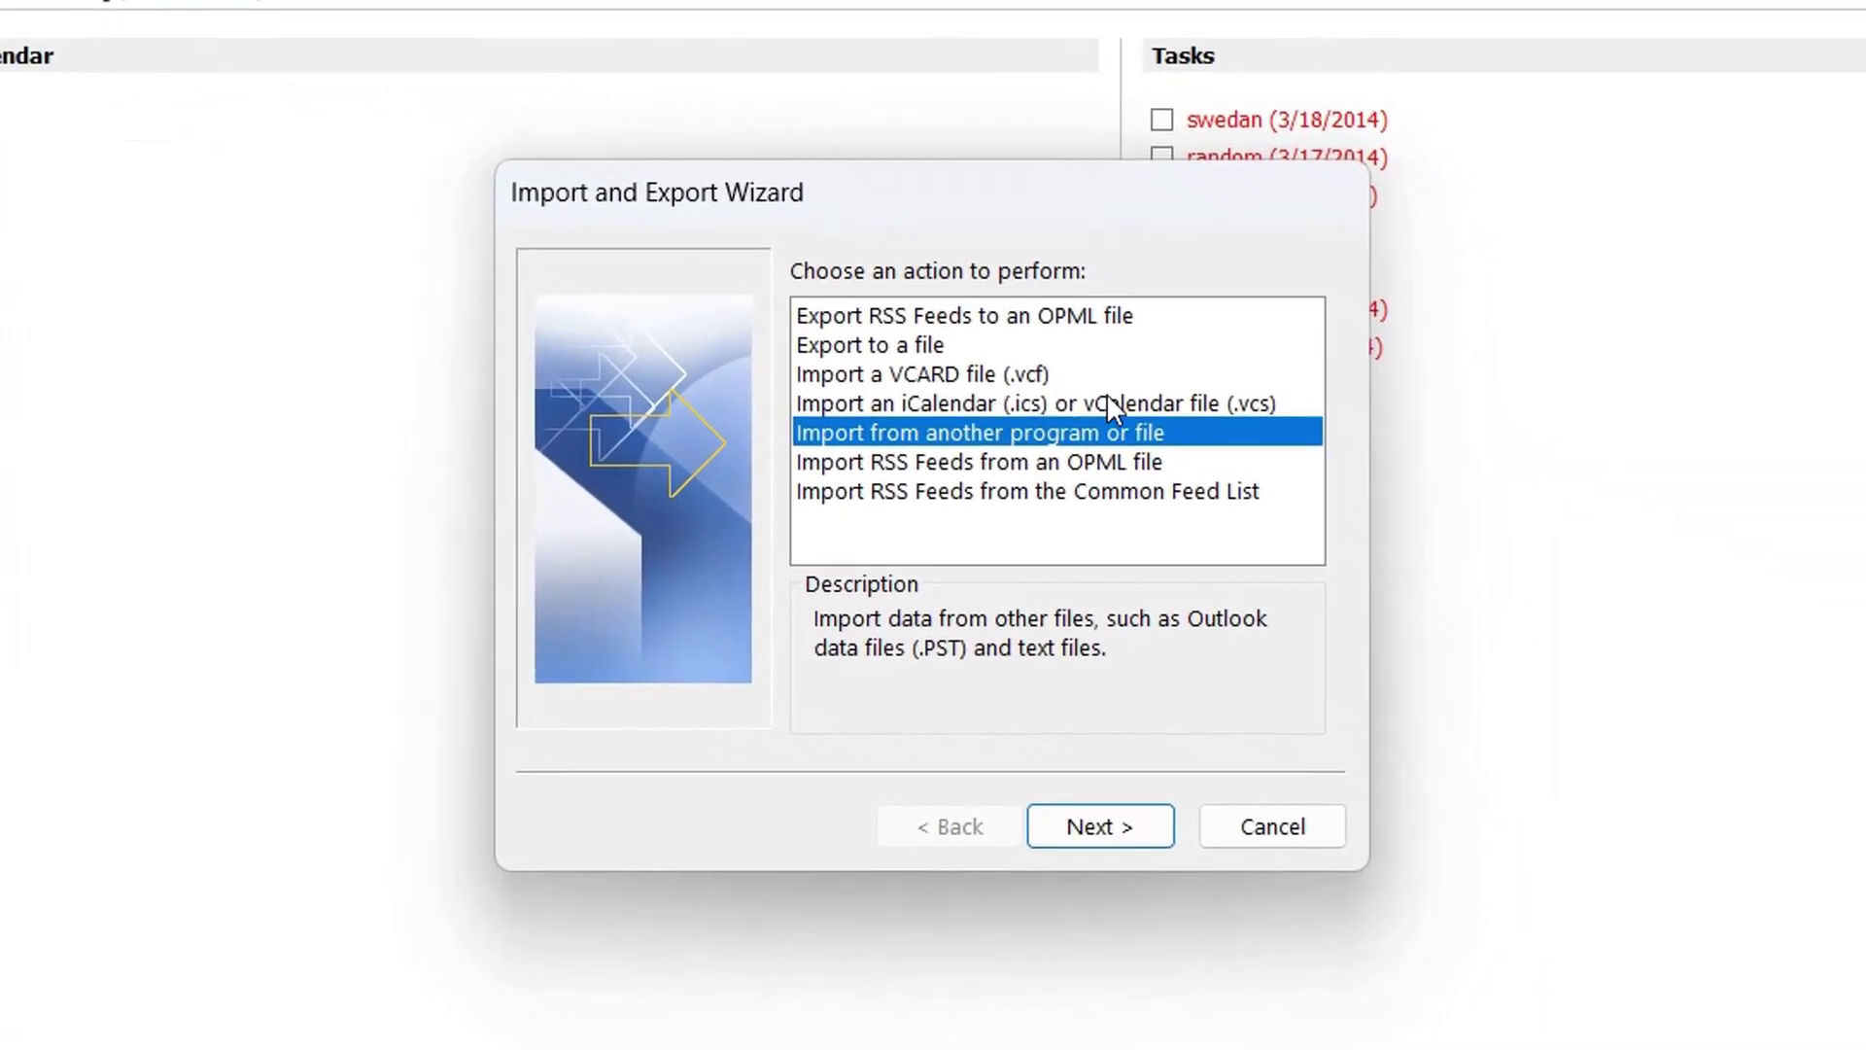
Import Error_pst Repaired2.pst as an Outlook Data File (.pst) and finish the wizard.
{"action": "double_click", "coordinate": [1195, 430]}
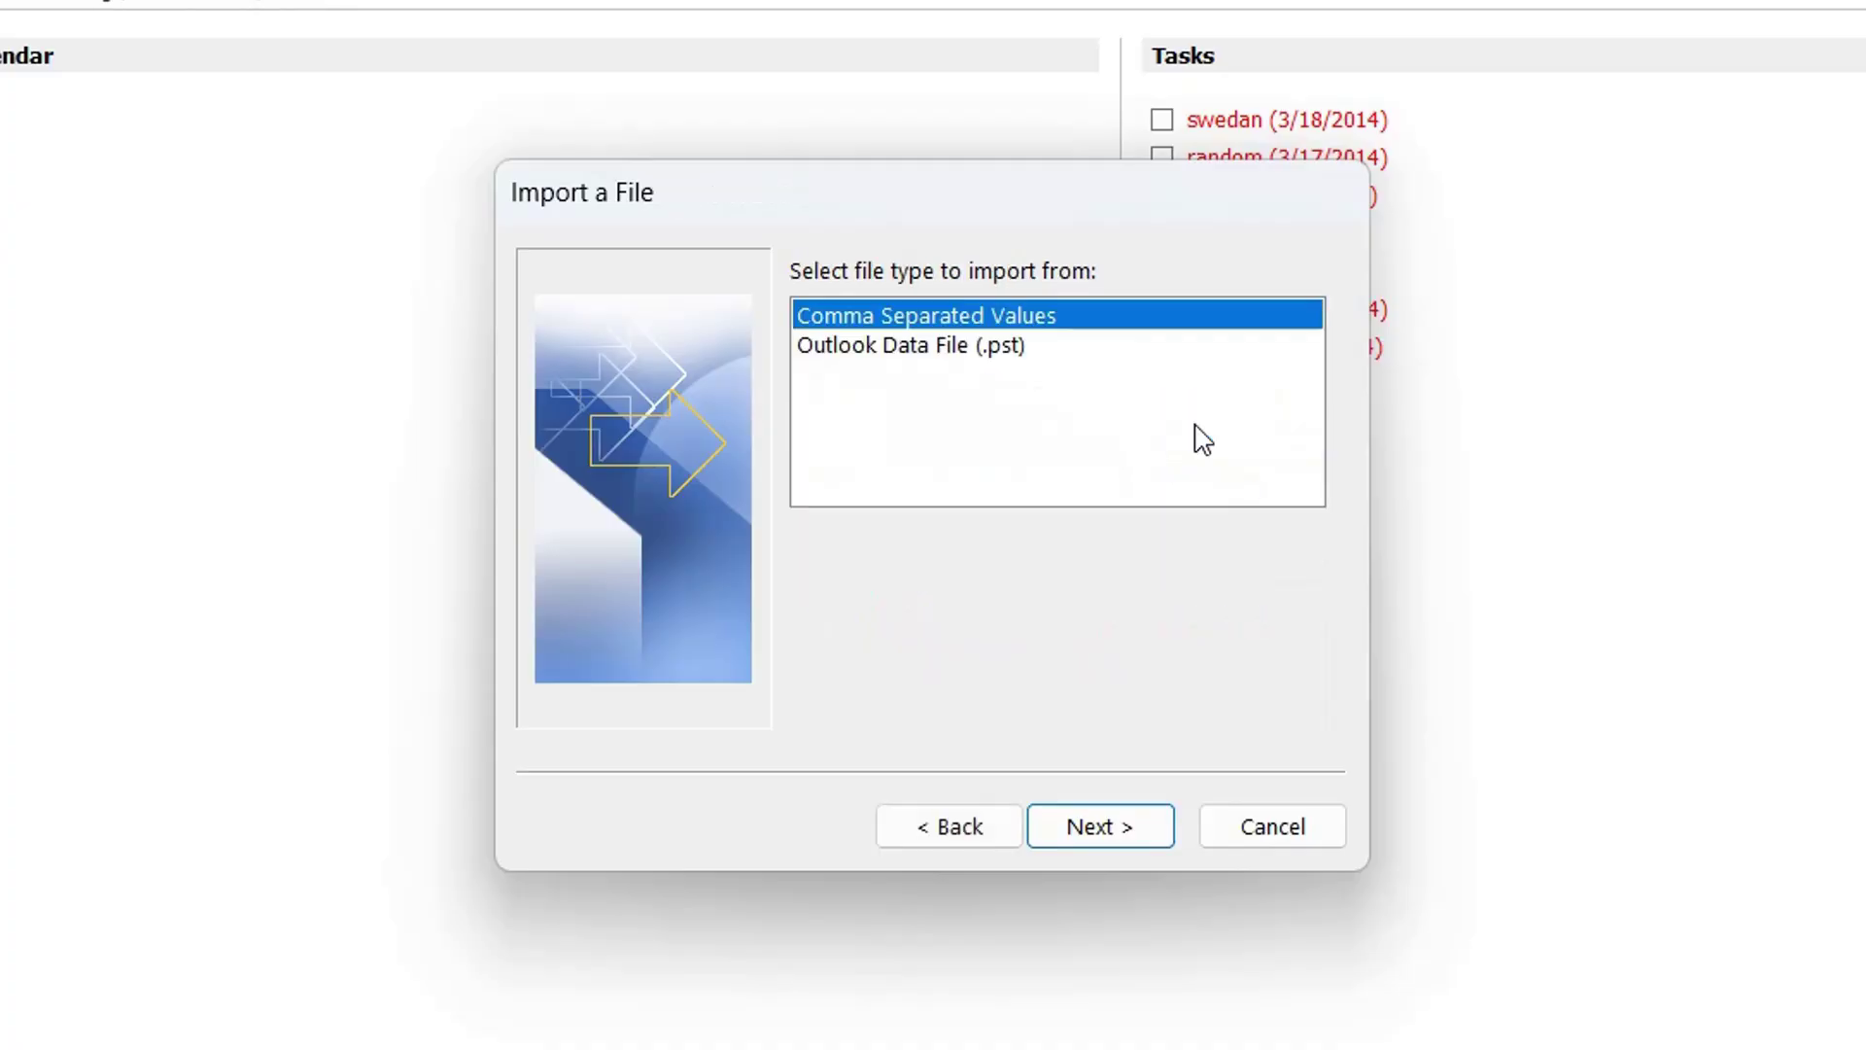
{"action": "left_click", "coordinate": [1061, 367]}
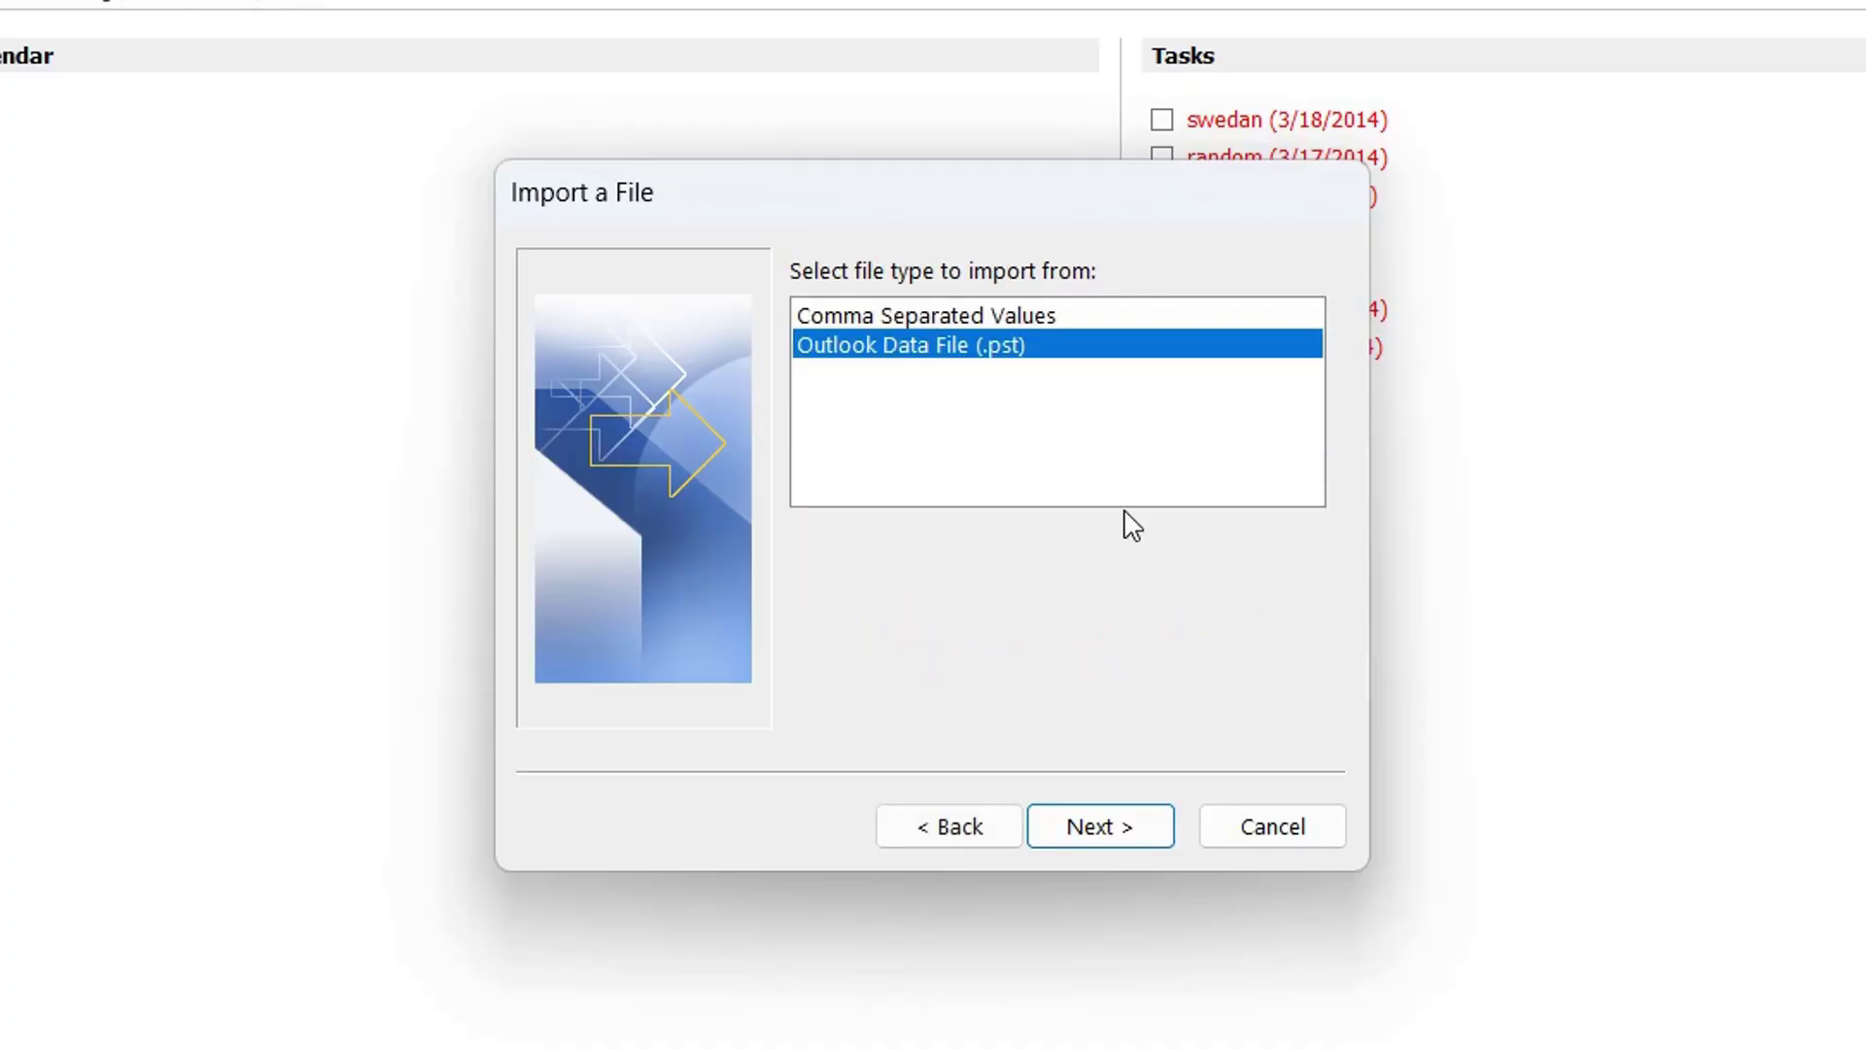
{"action": "left_click", "coordinate": [1118, 838]}
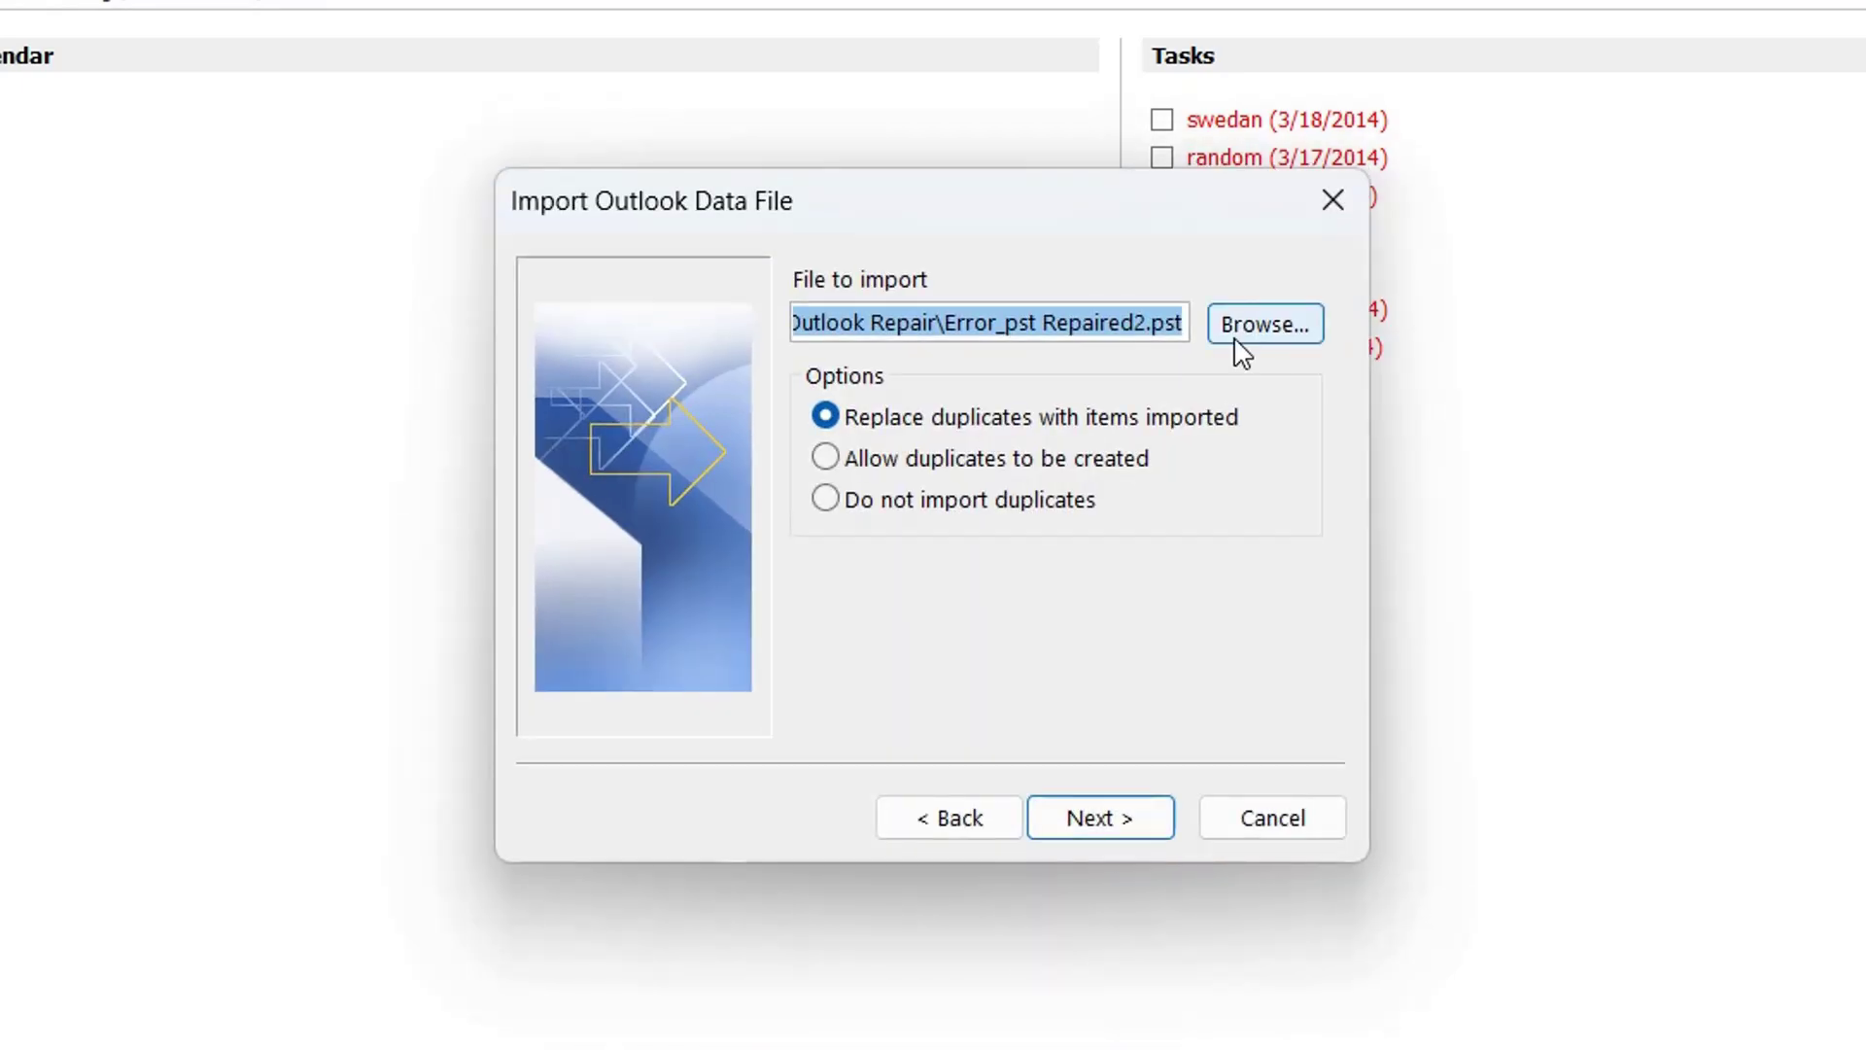
{"action": "left_click", "coordinate": [1261, 327]}
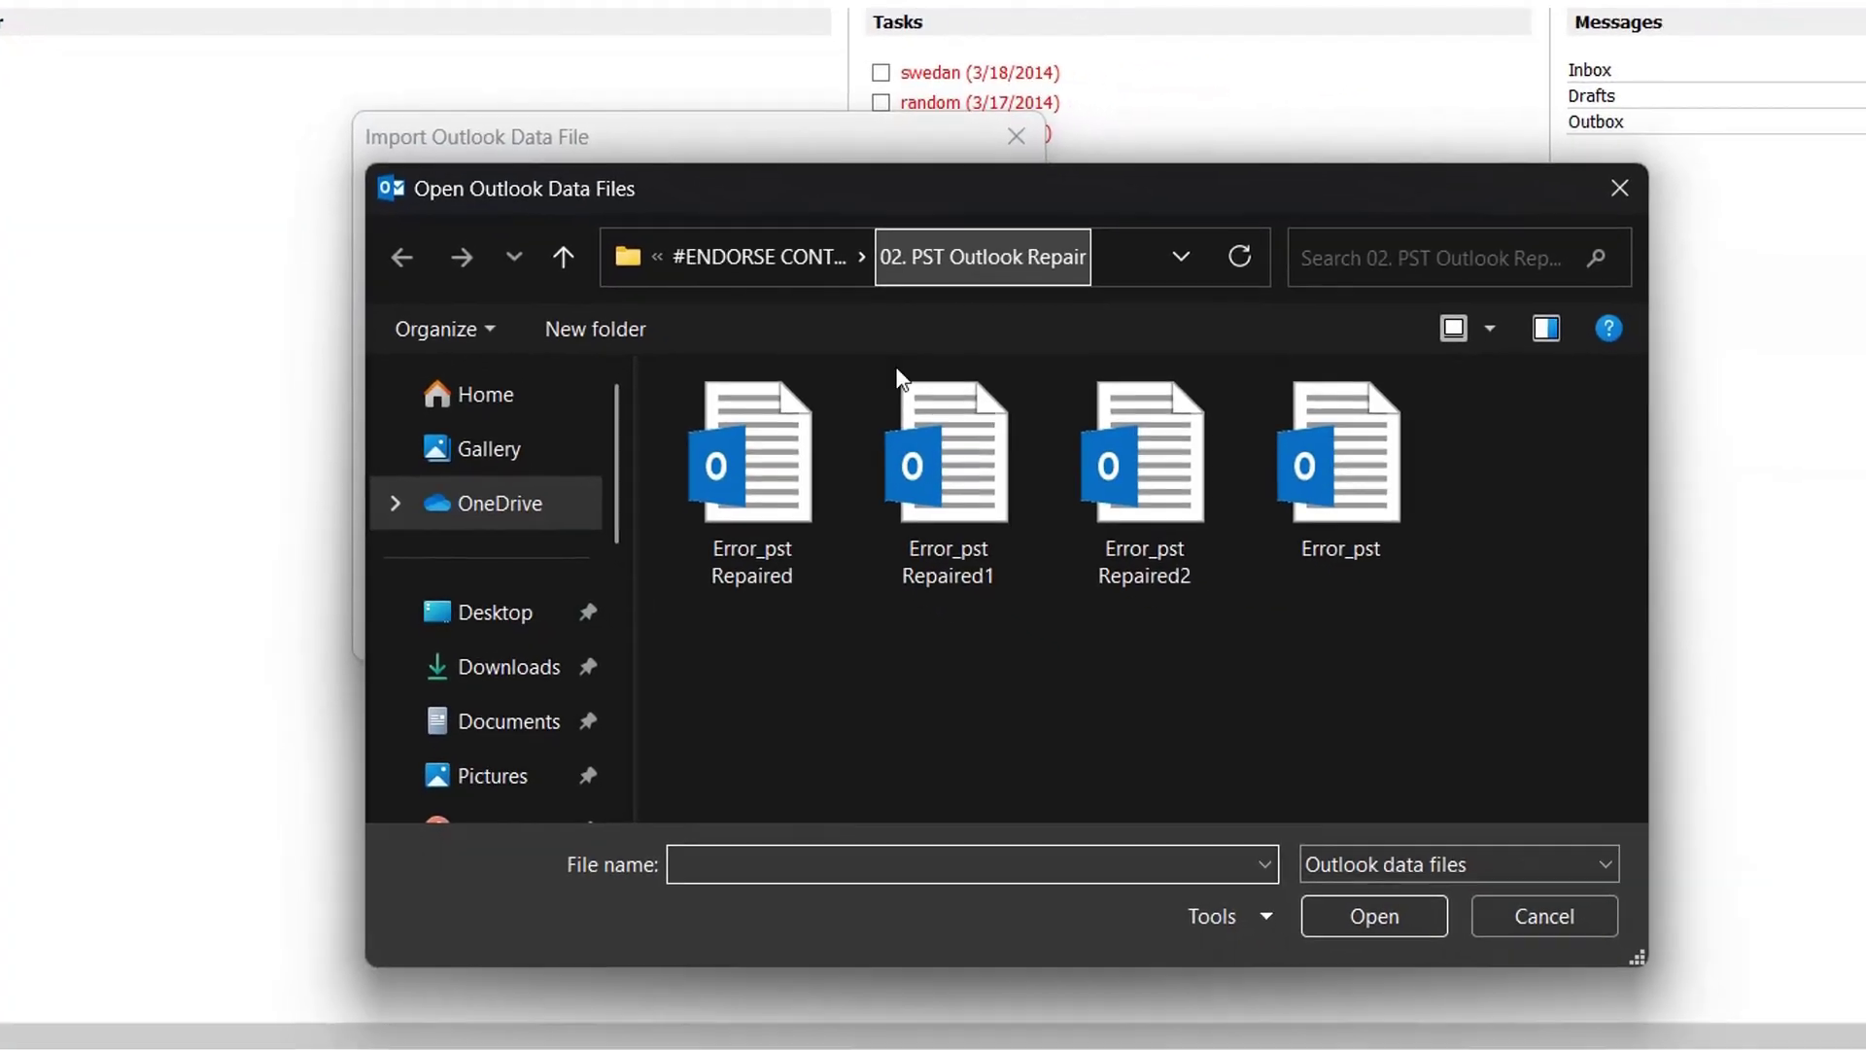
{"action": "left_click", "coordinate": [1438, 578]}
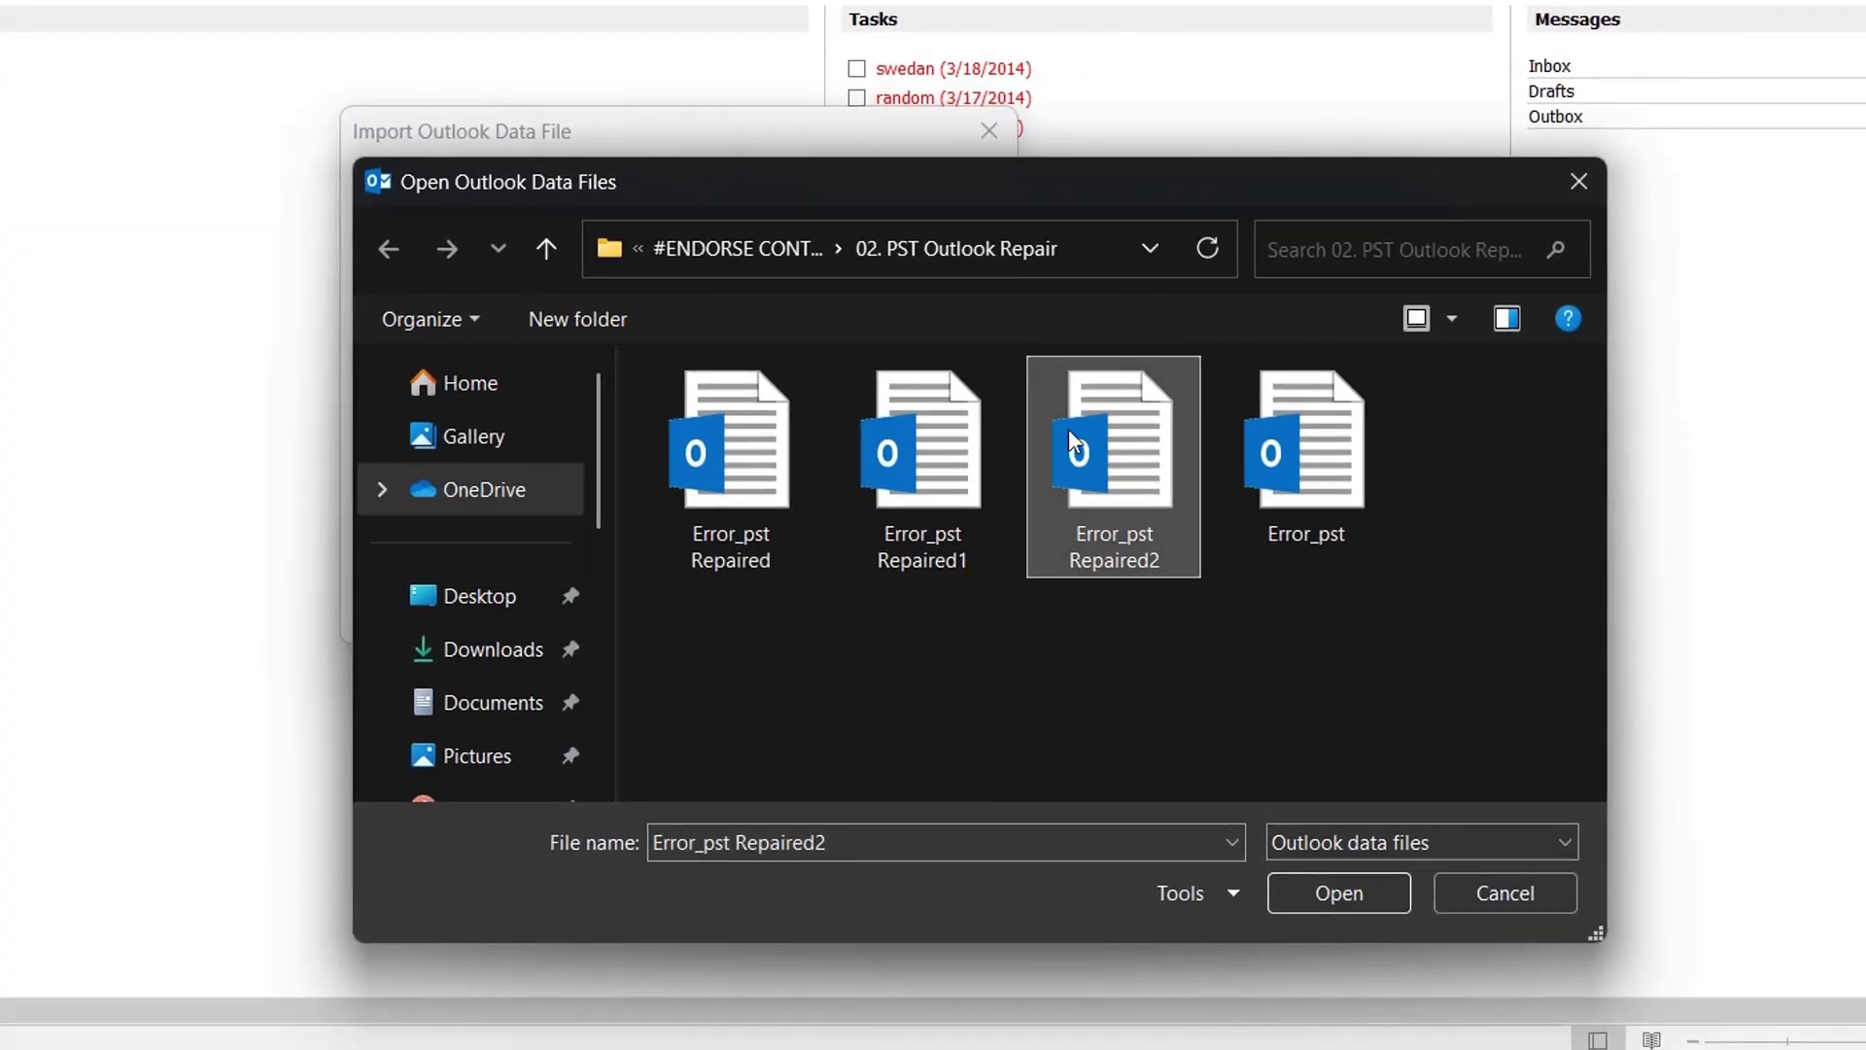
{"action": "left_click", "coordinate": [1317, 883]}
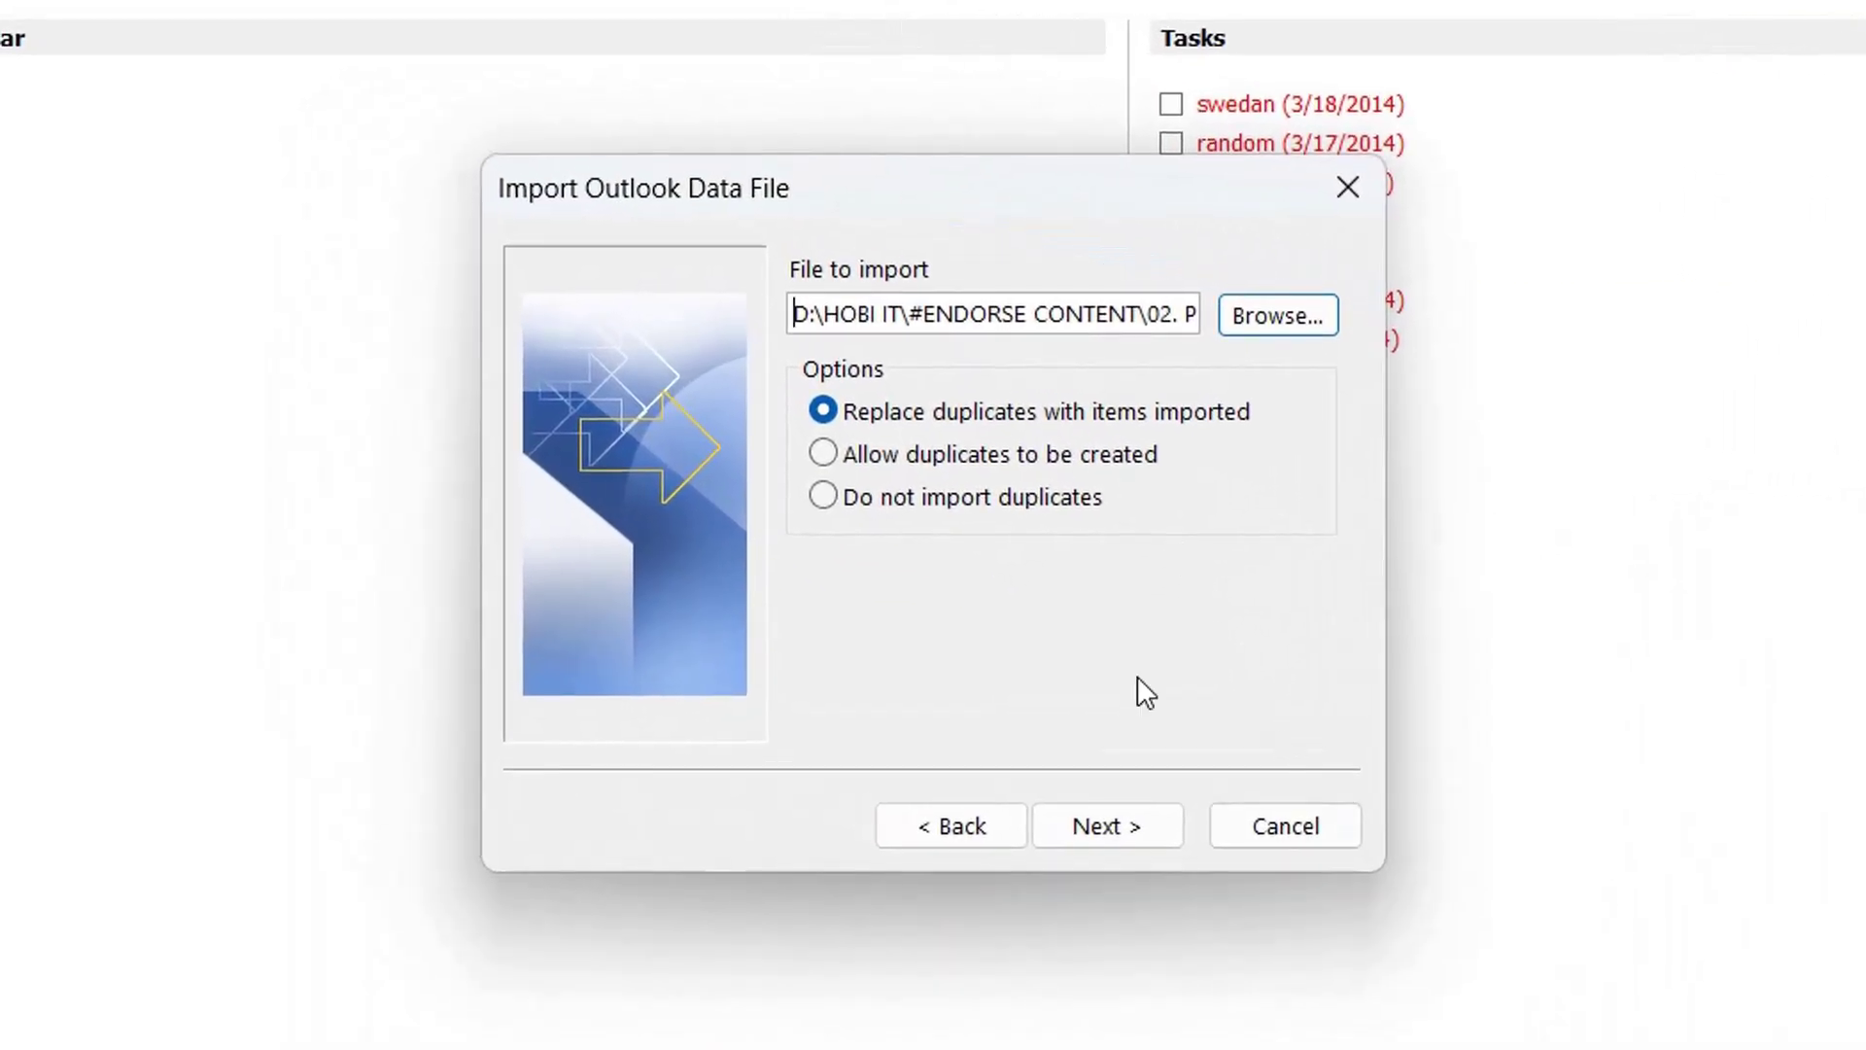
{"action": "left_click", "coordinate": [1106, 831]}
{"action": "left_click", "coordinate": [1153, 832]}
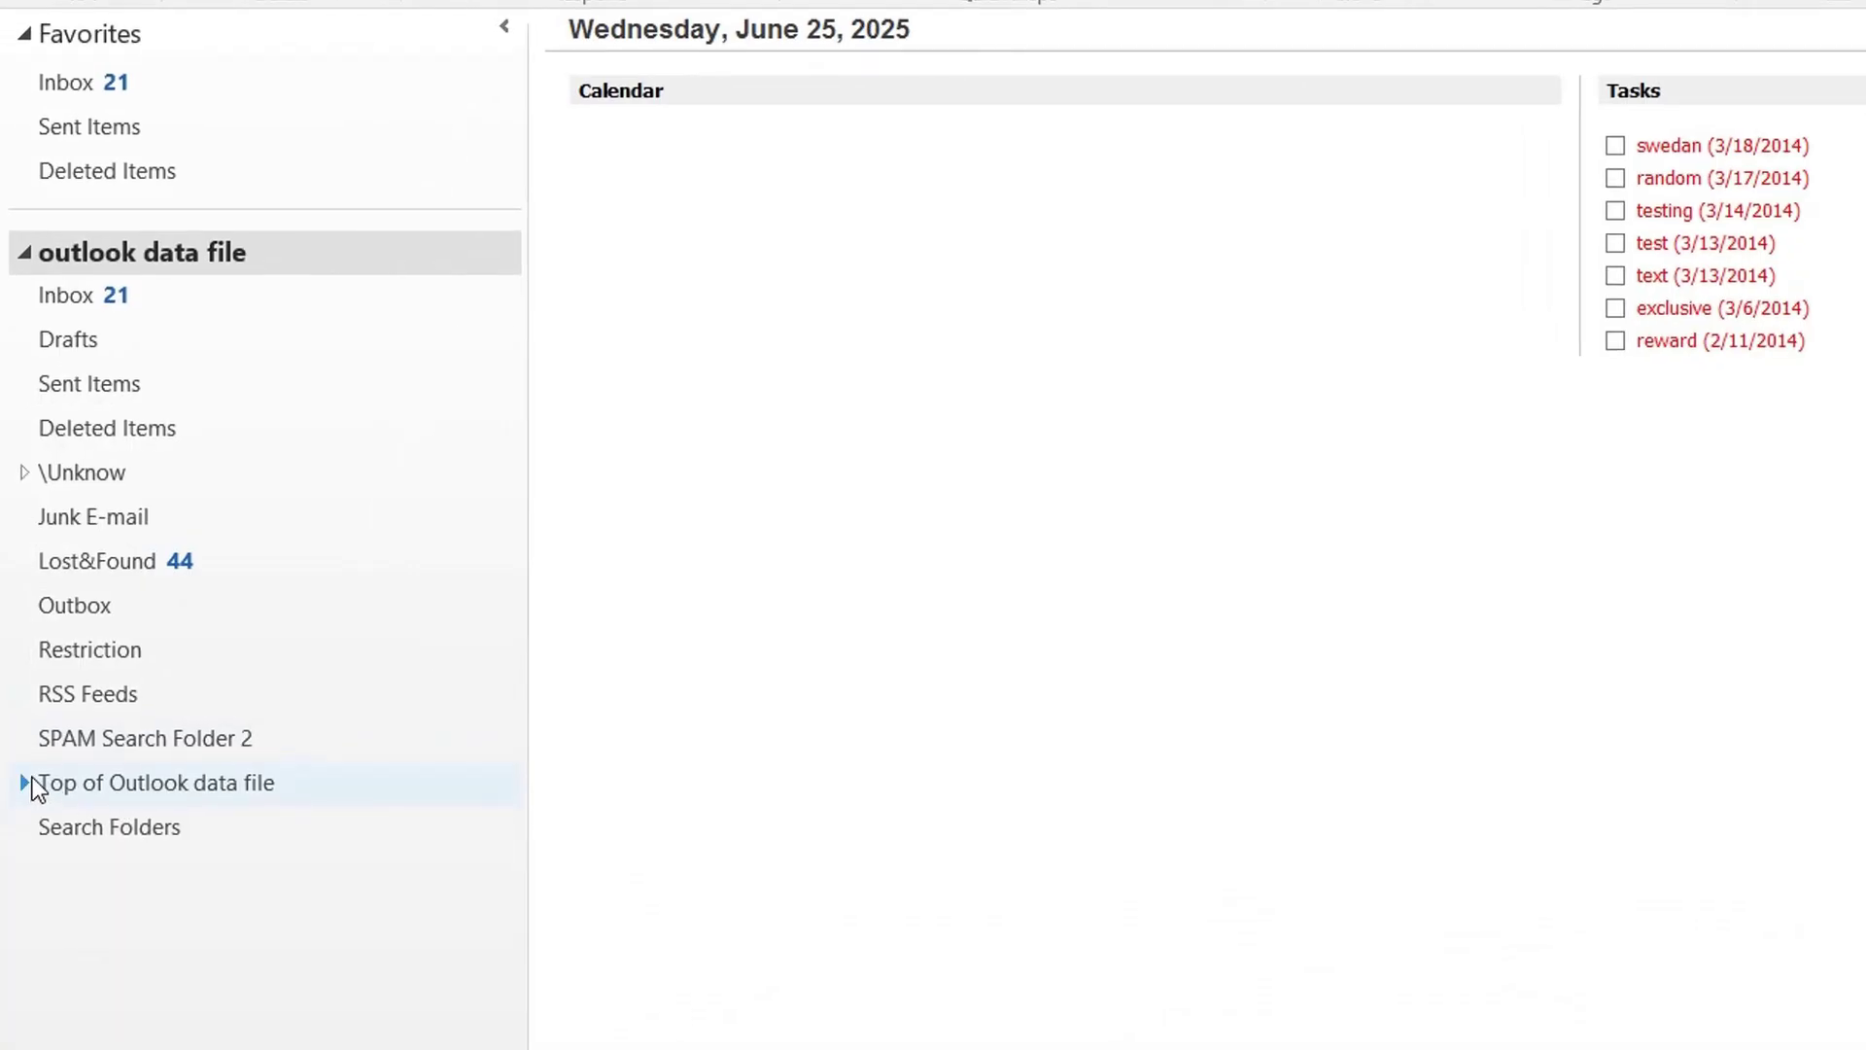
Expand Top of Outlook data file and review the imported Inbox, Outbox and Sent Items.
{"action": "left_click", "coordinate": [32, 778]}
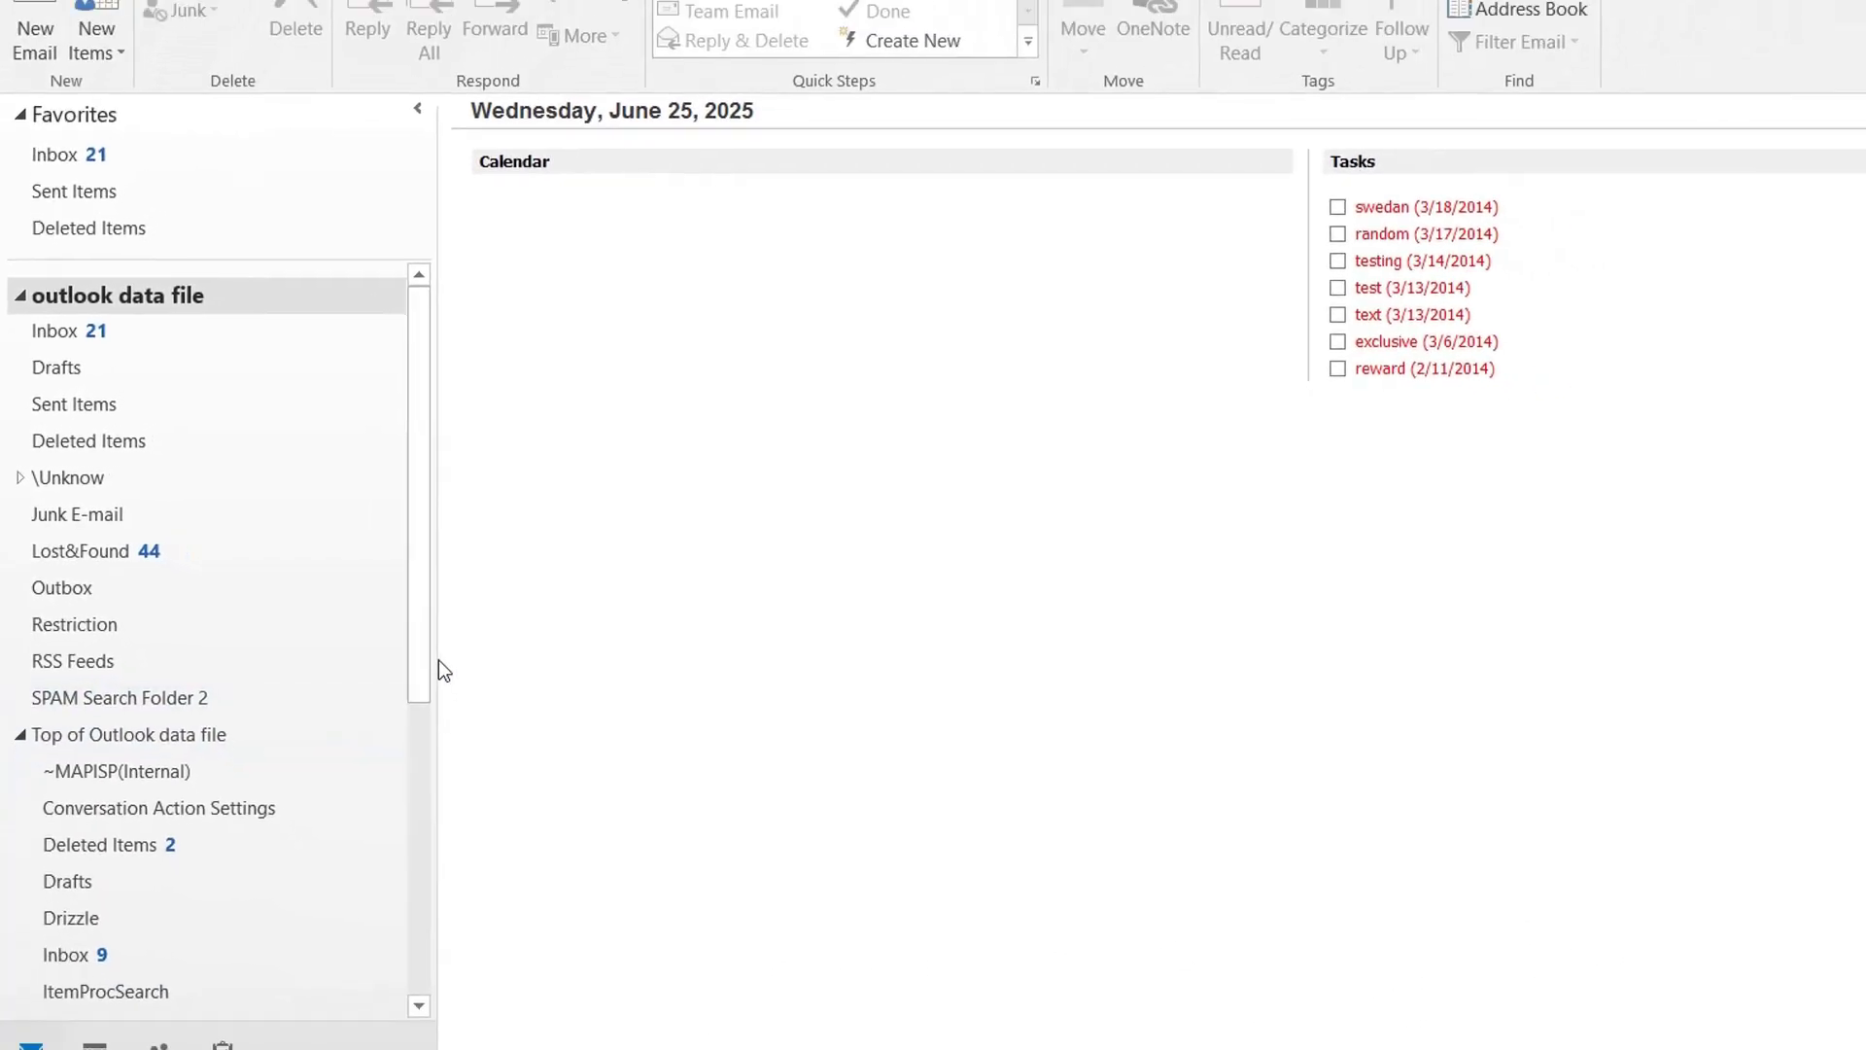
{"action": "scroll", "coordinate": [377, 831], "scroll_direction": "down", "scroll_amount": 3}
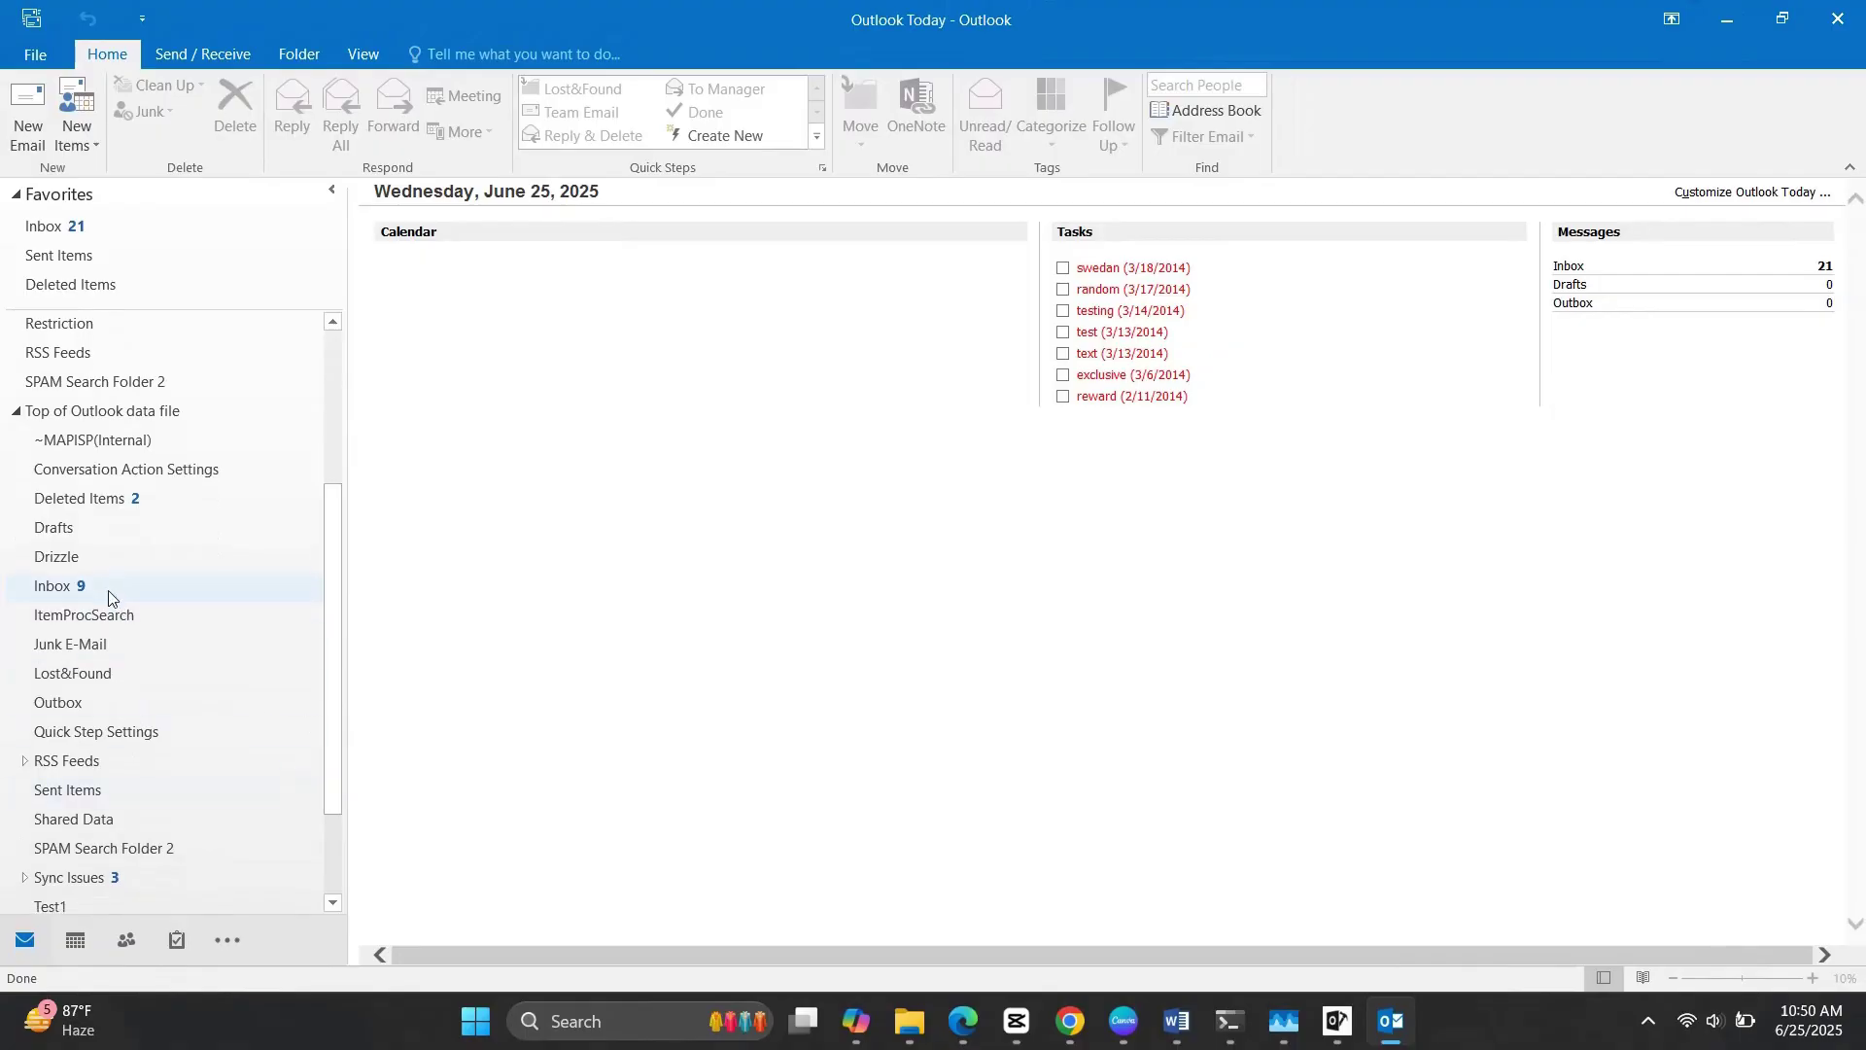
{"action": "left_click", "coordinate": [109, 592]}
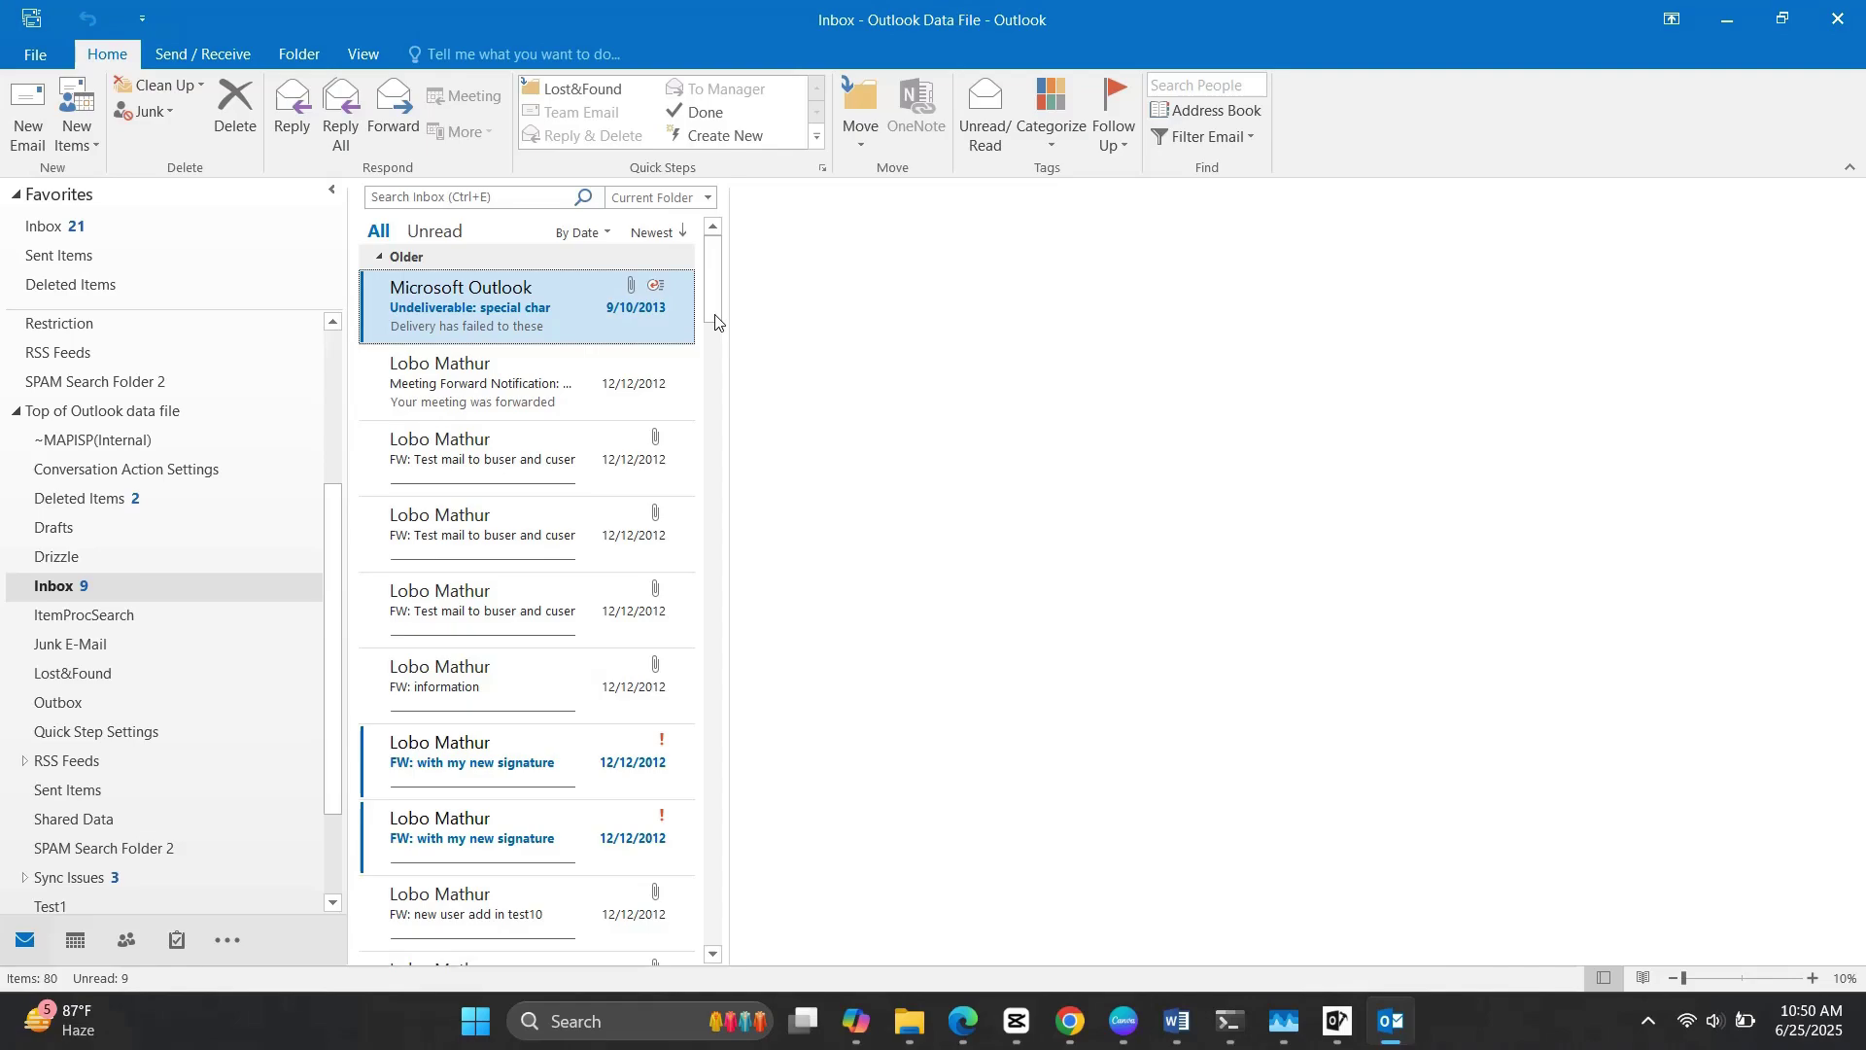
{"action": "scroll", "coordinate": [716, 321], "scroll_direction": "down", "scroll_amount": 5}
{"action": "left_click", "coordinate": [107, 702]}
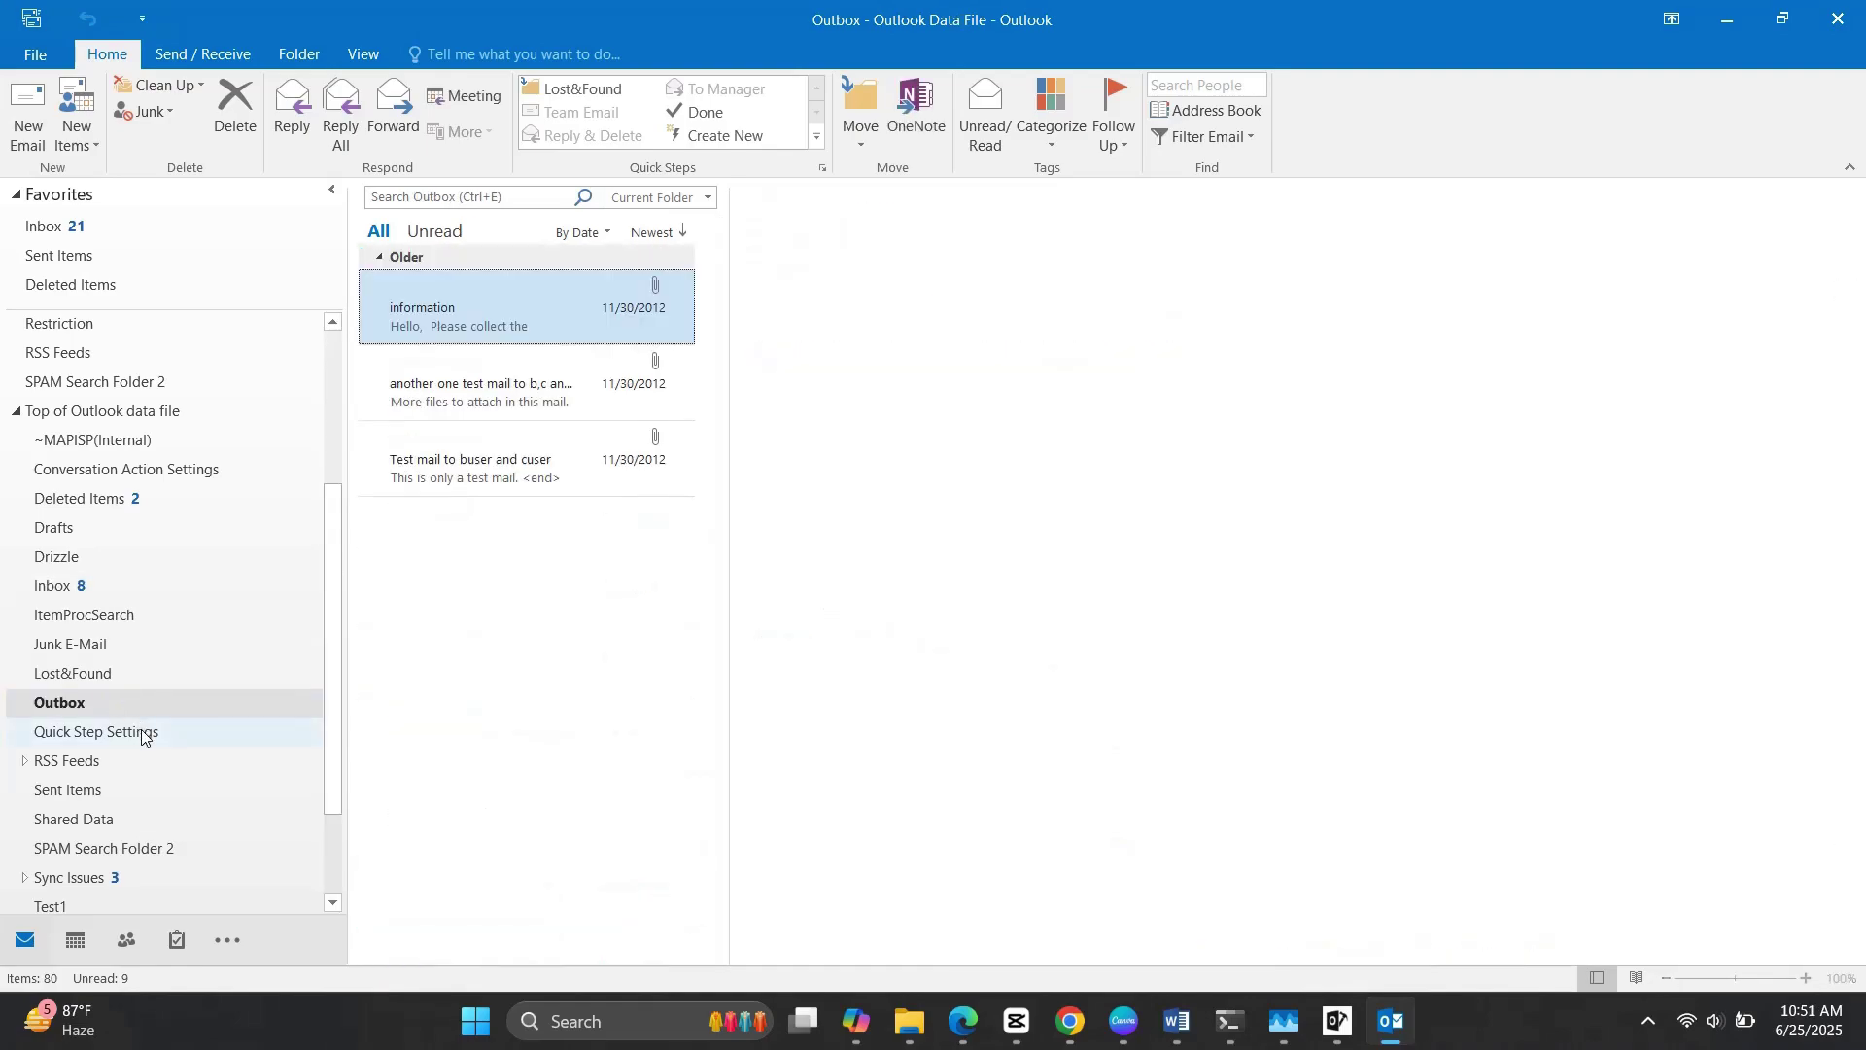
{"action": "left_click", "coordinate": [100, 794]}
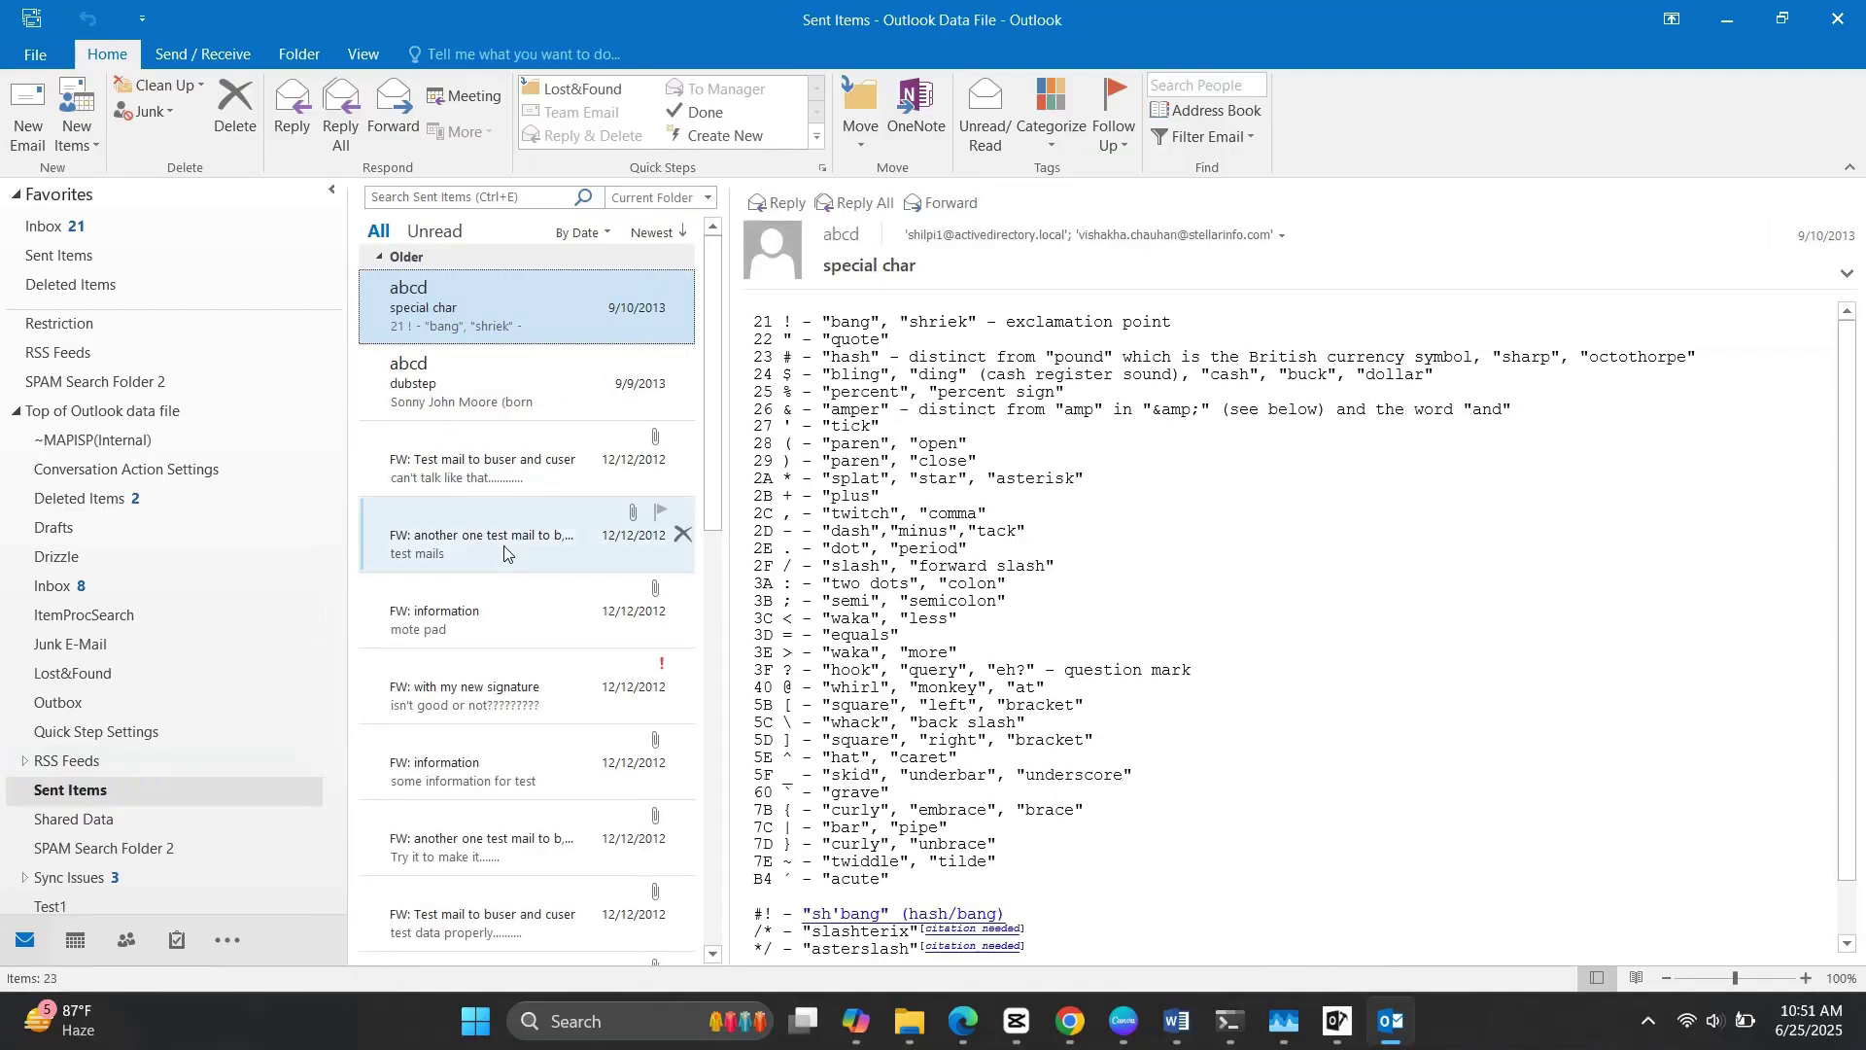
{"action": "scroll", "coordinate": [504, 552], "scroll_direction": "down", "scroll_amount": 5}
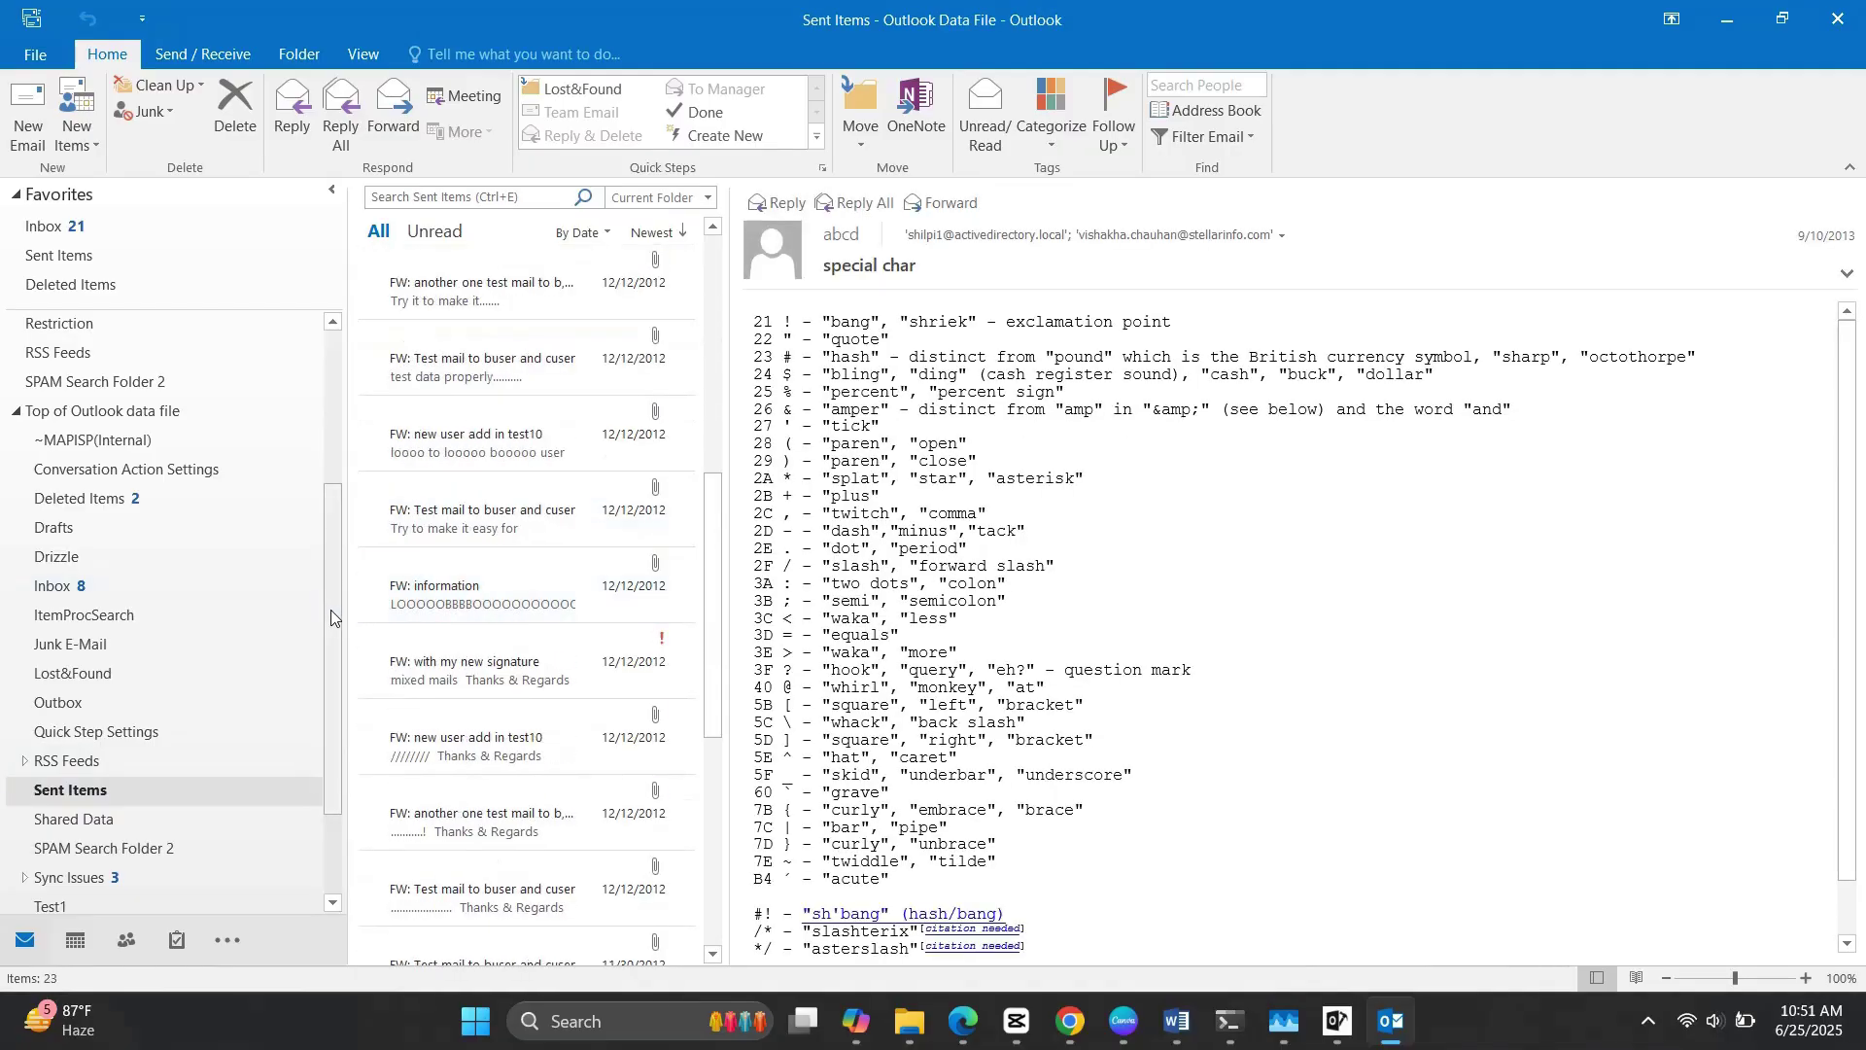
{"action": "left_click_drag", "start_coordinate": [331, 617], "coordinate": [329, 694]}
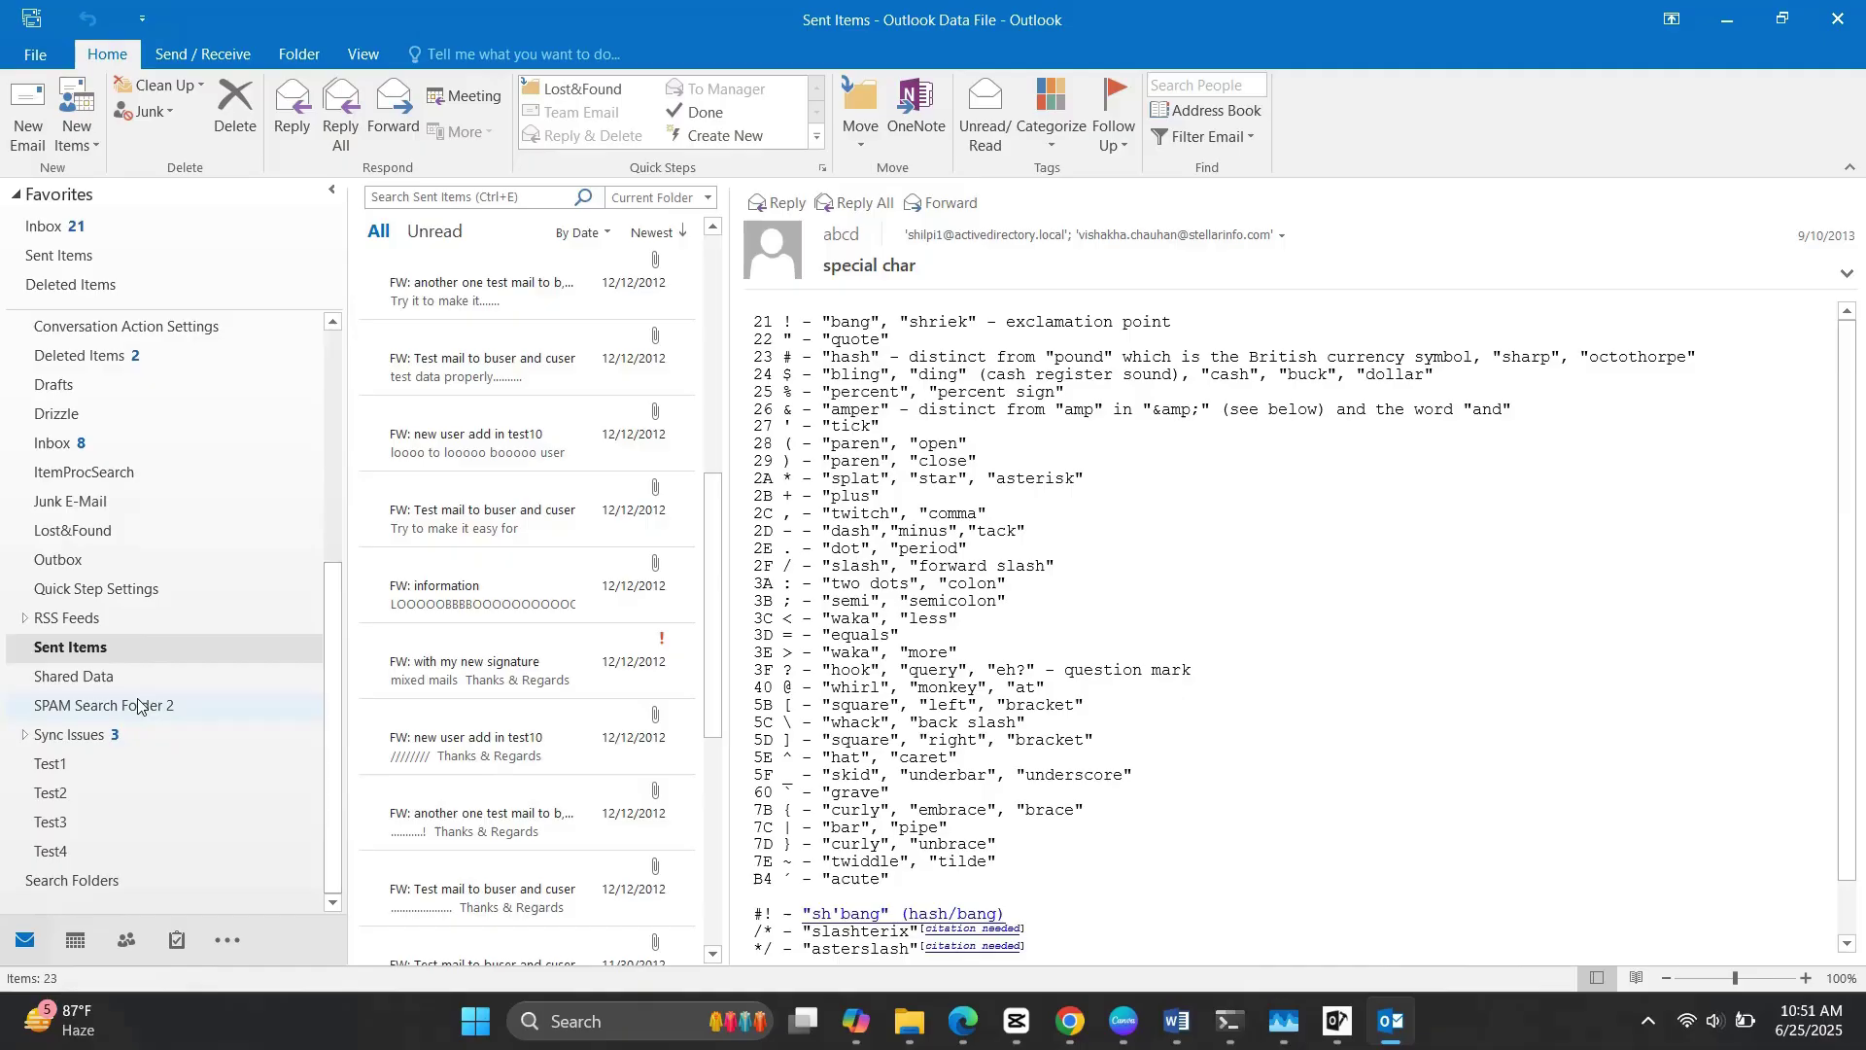
Show both imported calendars in Month view, then open the second contacts folder.
{"action": "left_click", "coordinate": [76, 940]}
{"action": "left_click", "coordinate": [489, 110]}
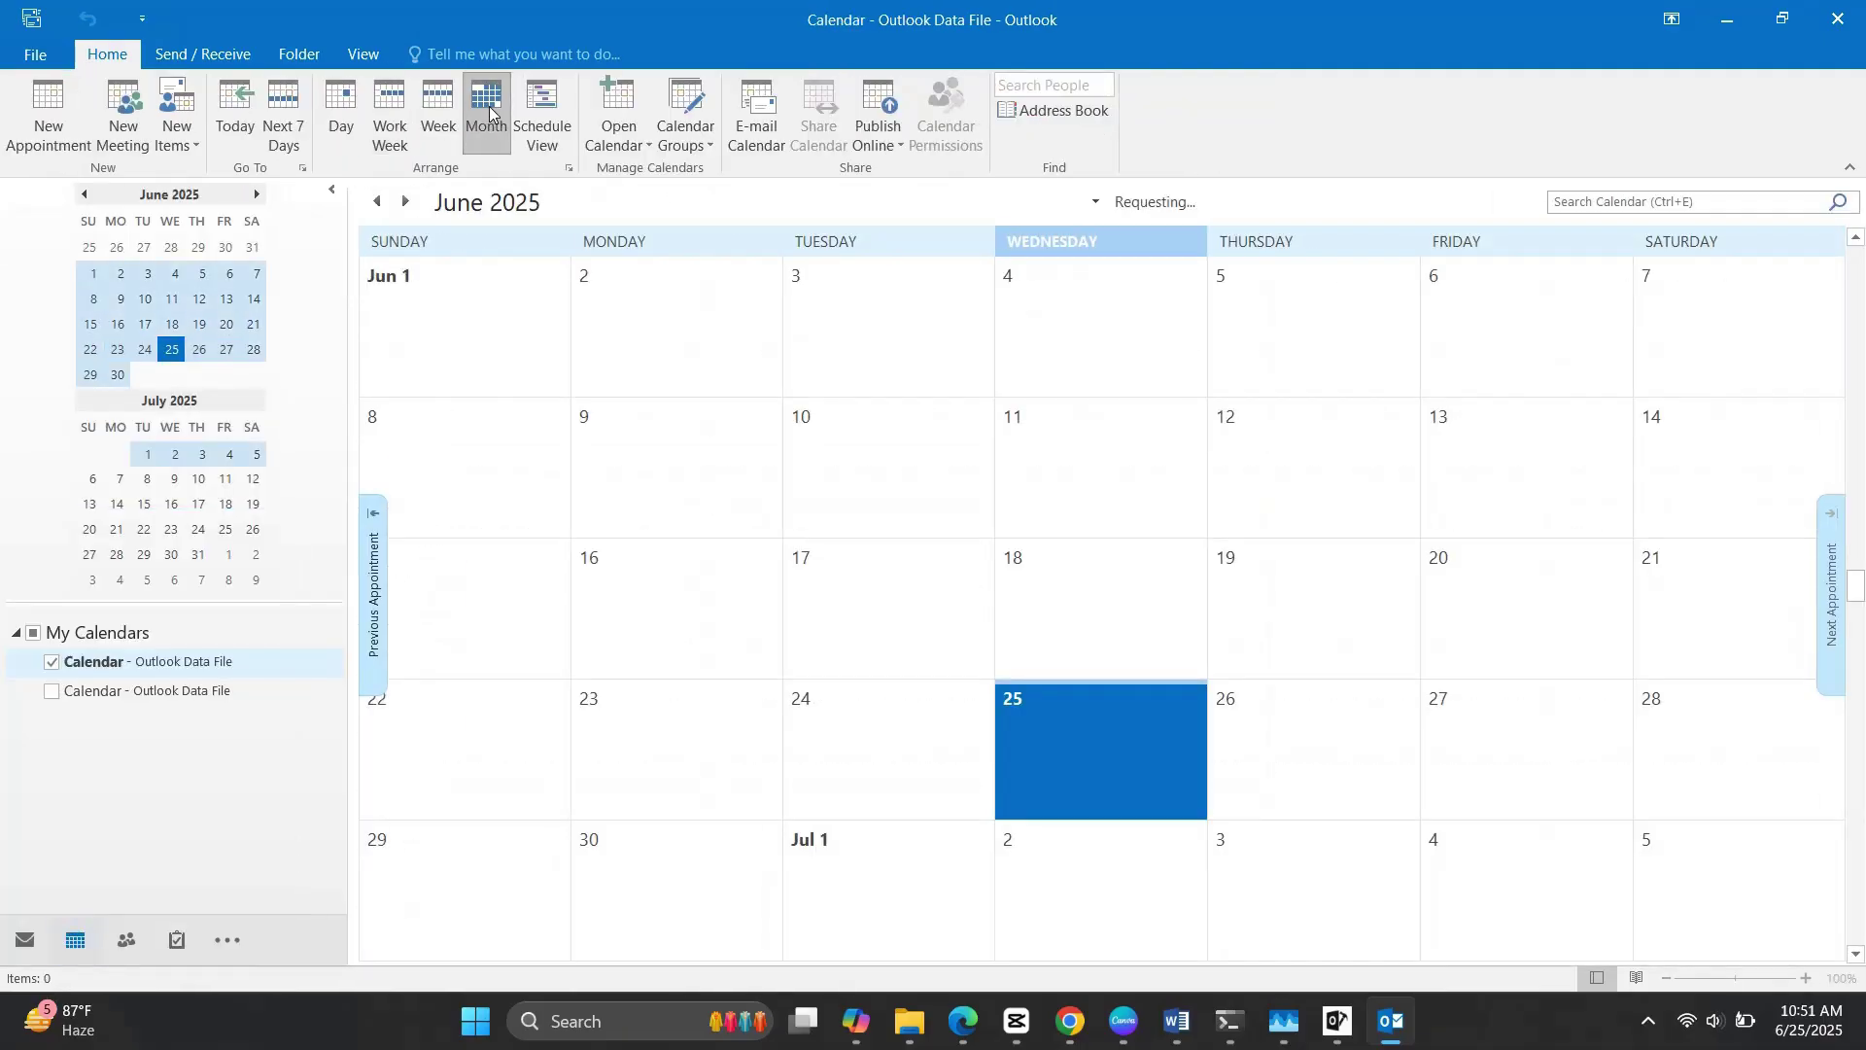
{"action": "left_click", "coordinate": [53, 691]}
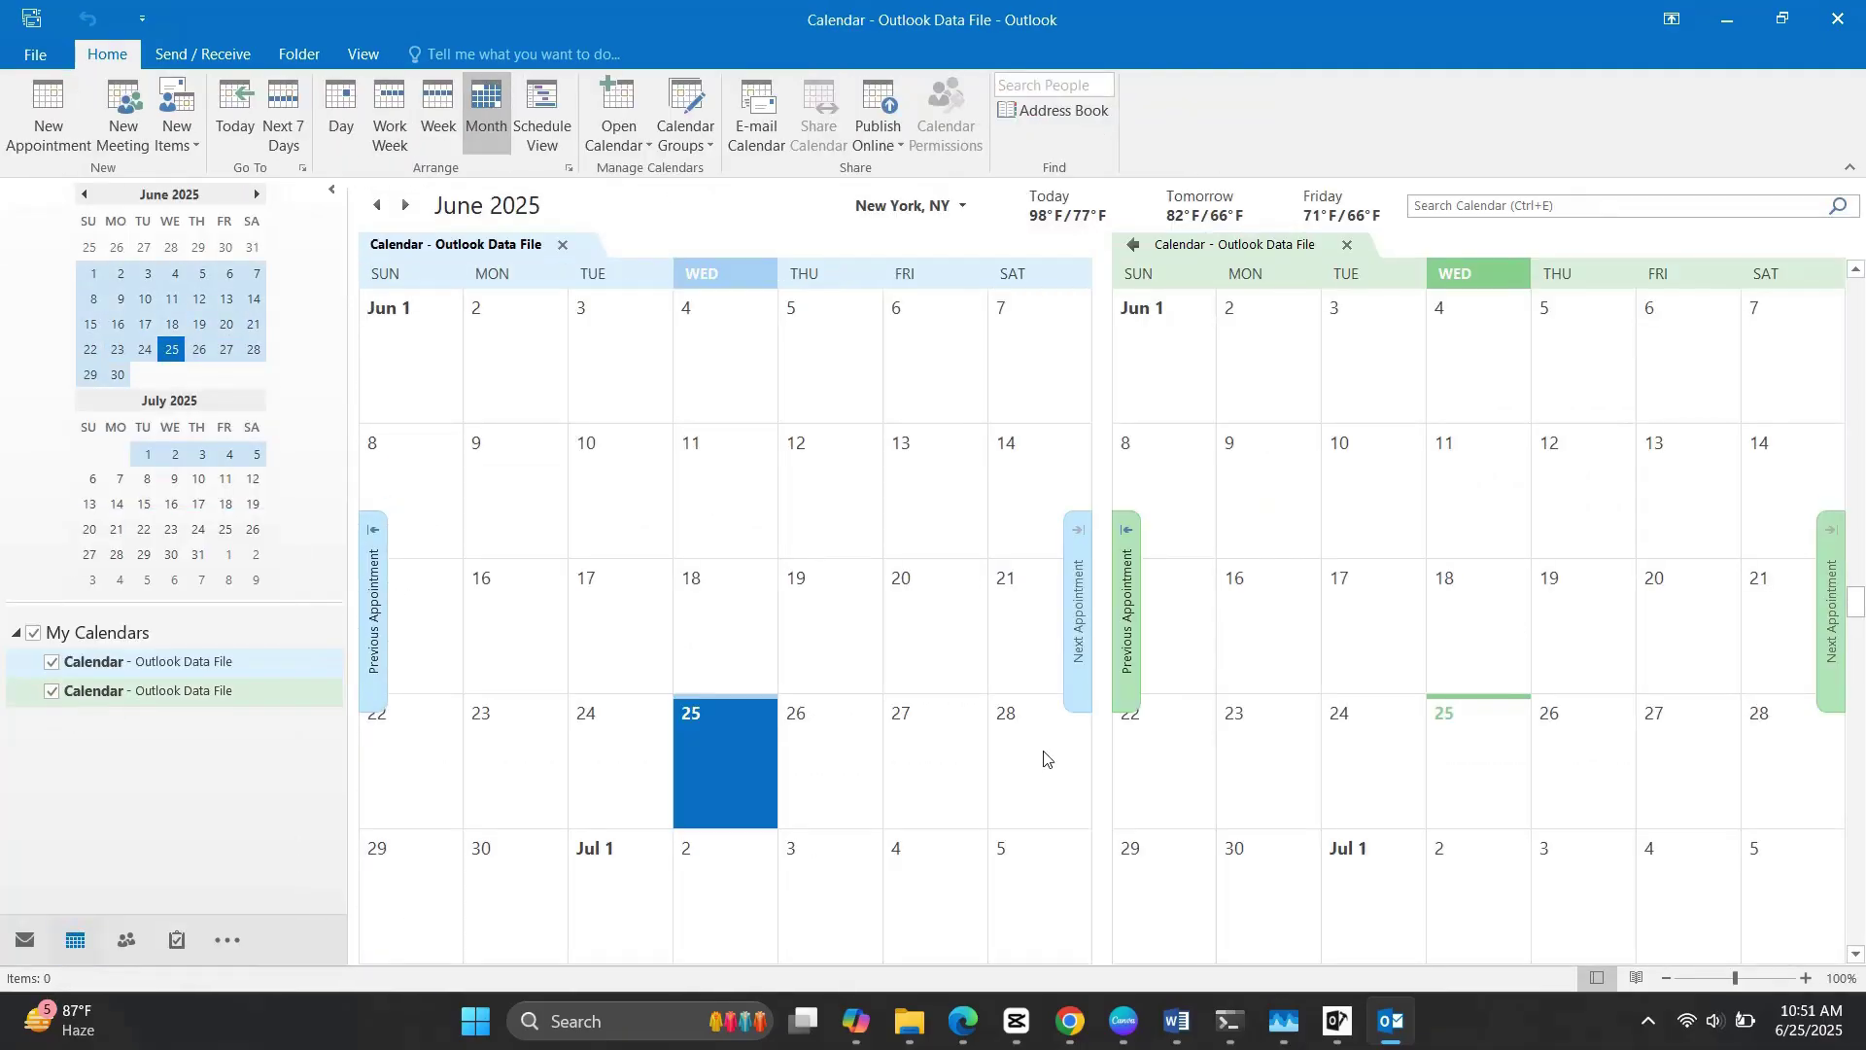
{"action": "left_click", "coordinate": [131, 946]}
{"action": "left_click", "coordinate": [210, 261]}
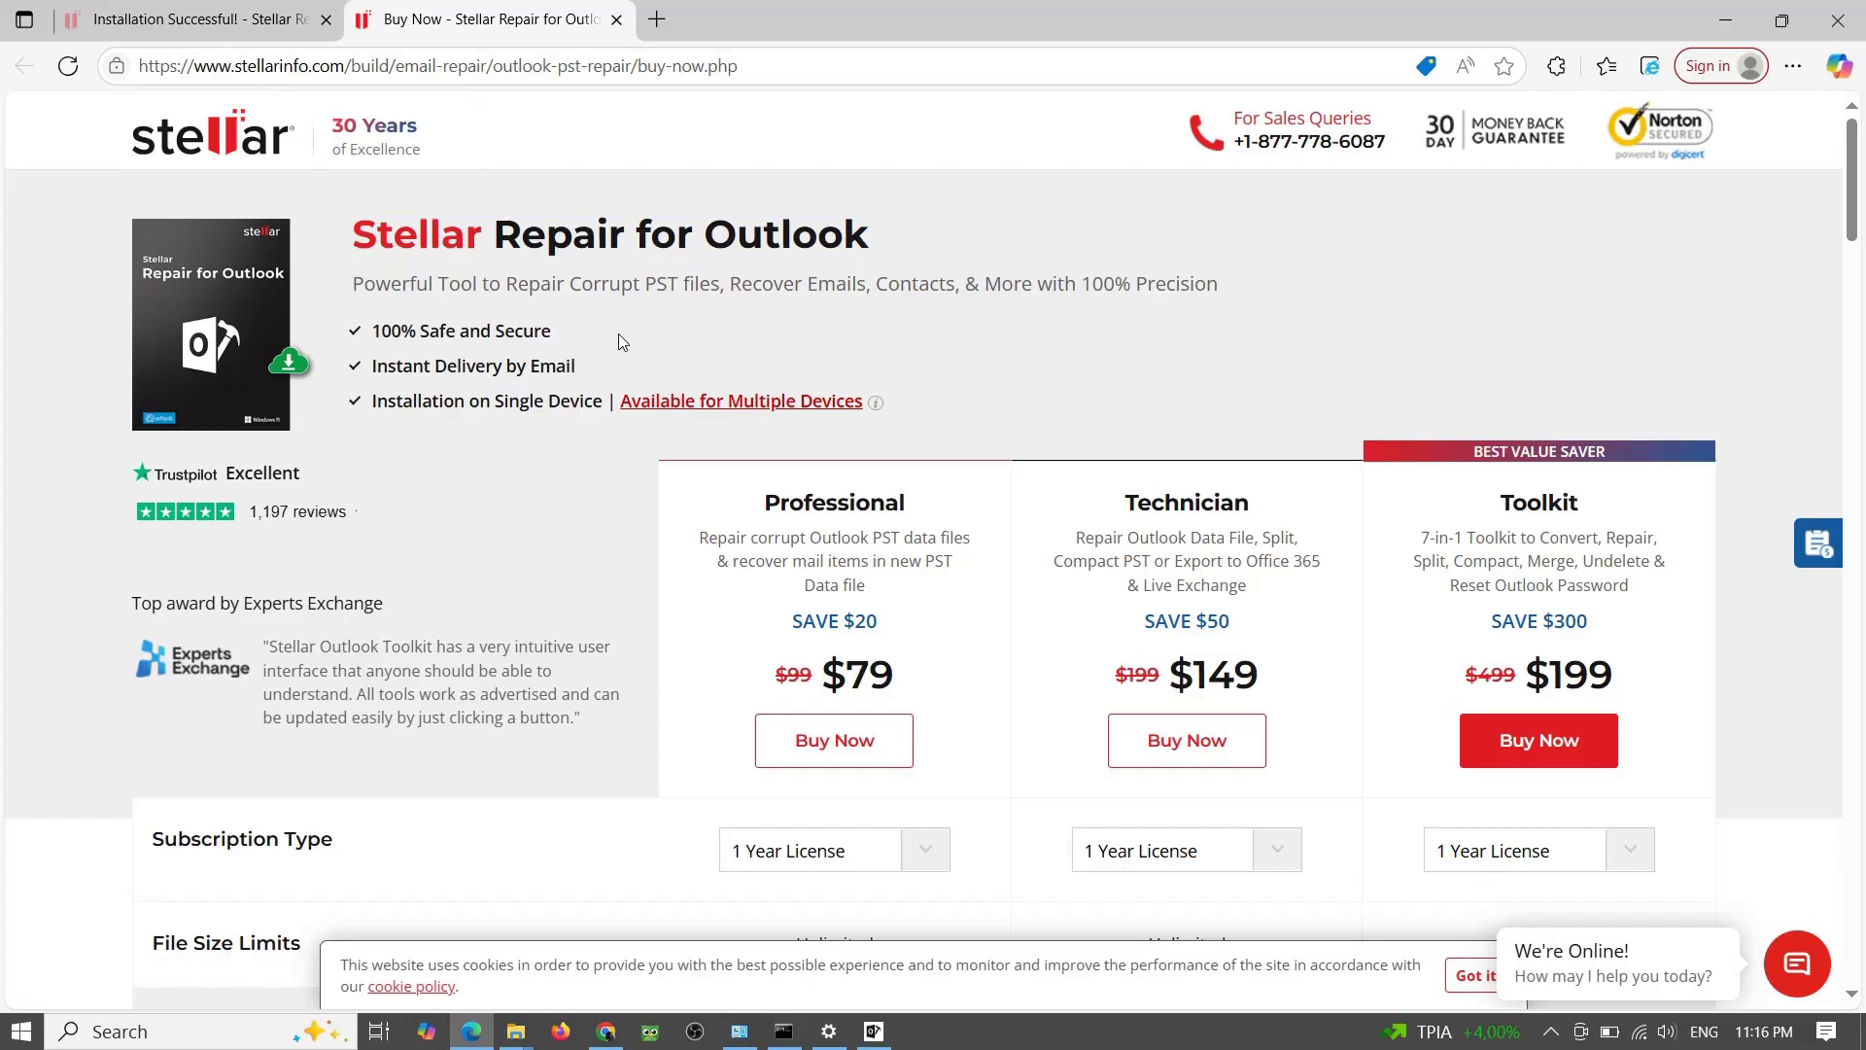
{"action": "triple_click", "coordinate": [623, 401]}
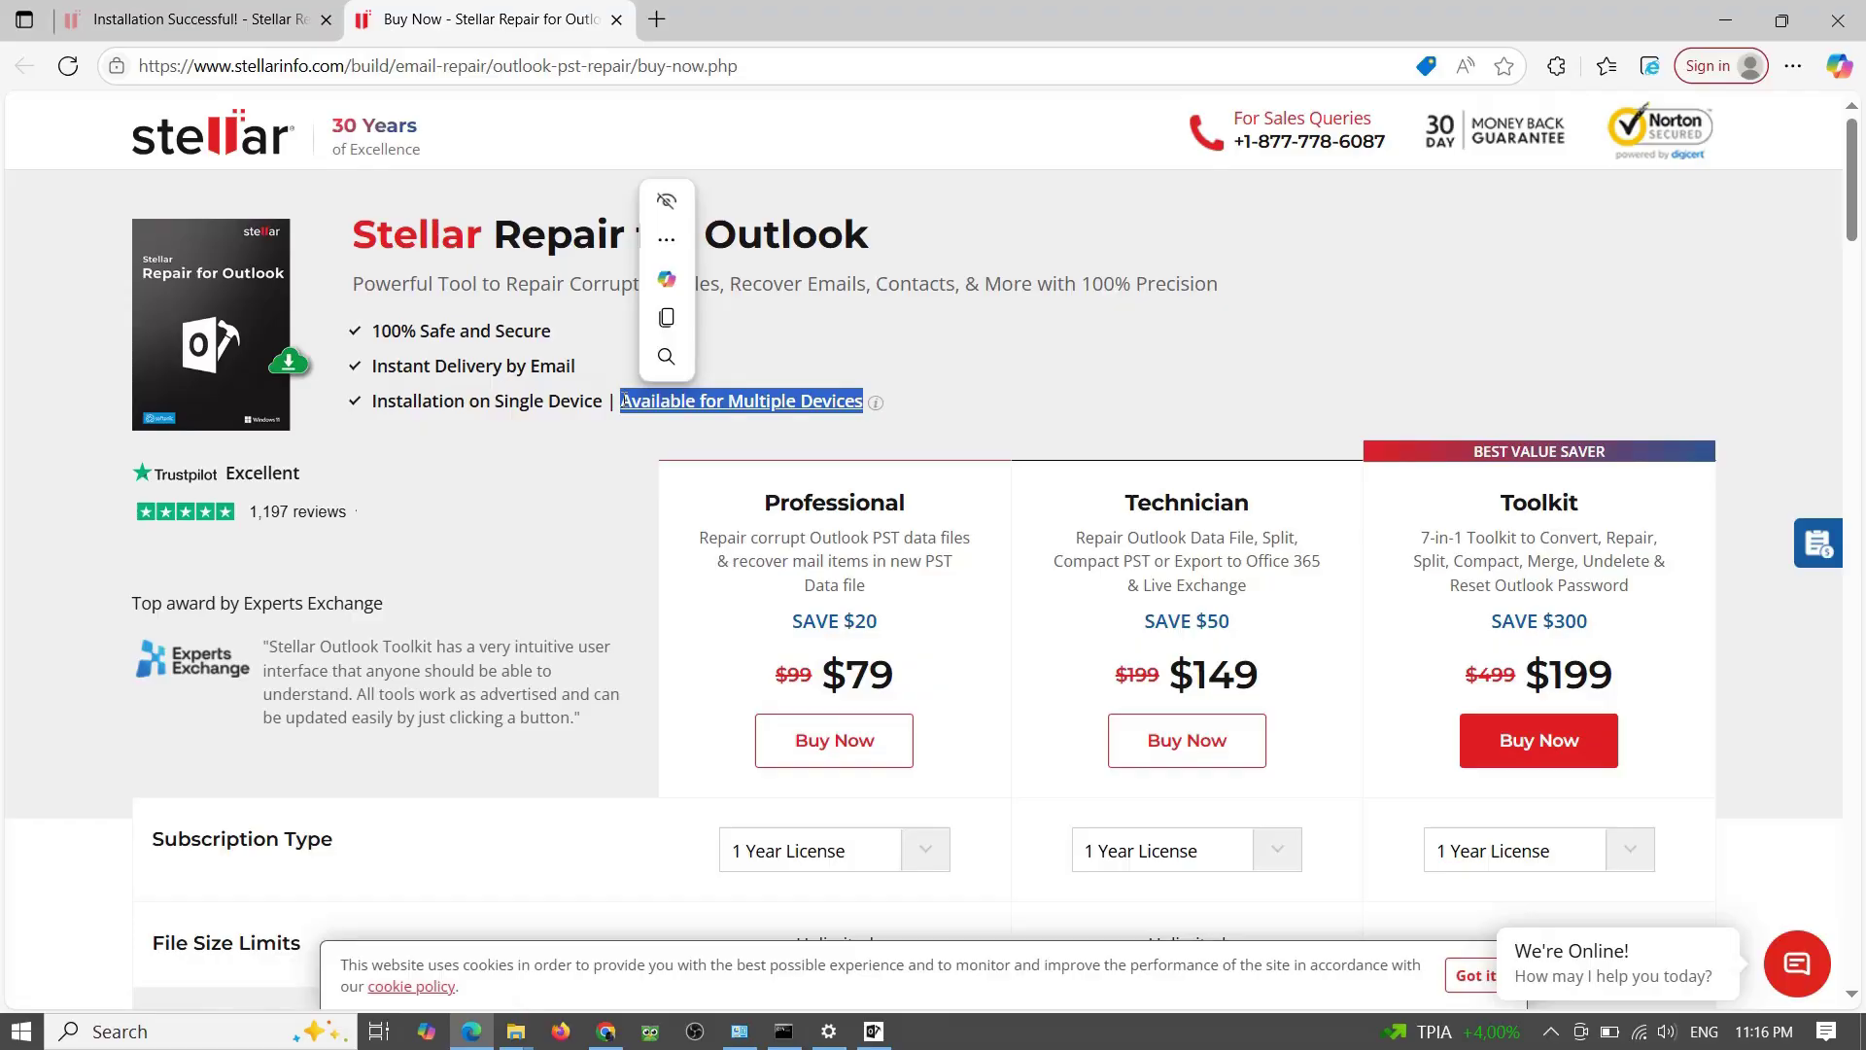
{"action": "left_click", "coordinate": [917, 509]}
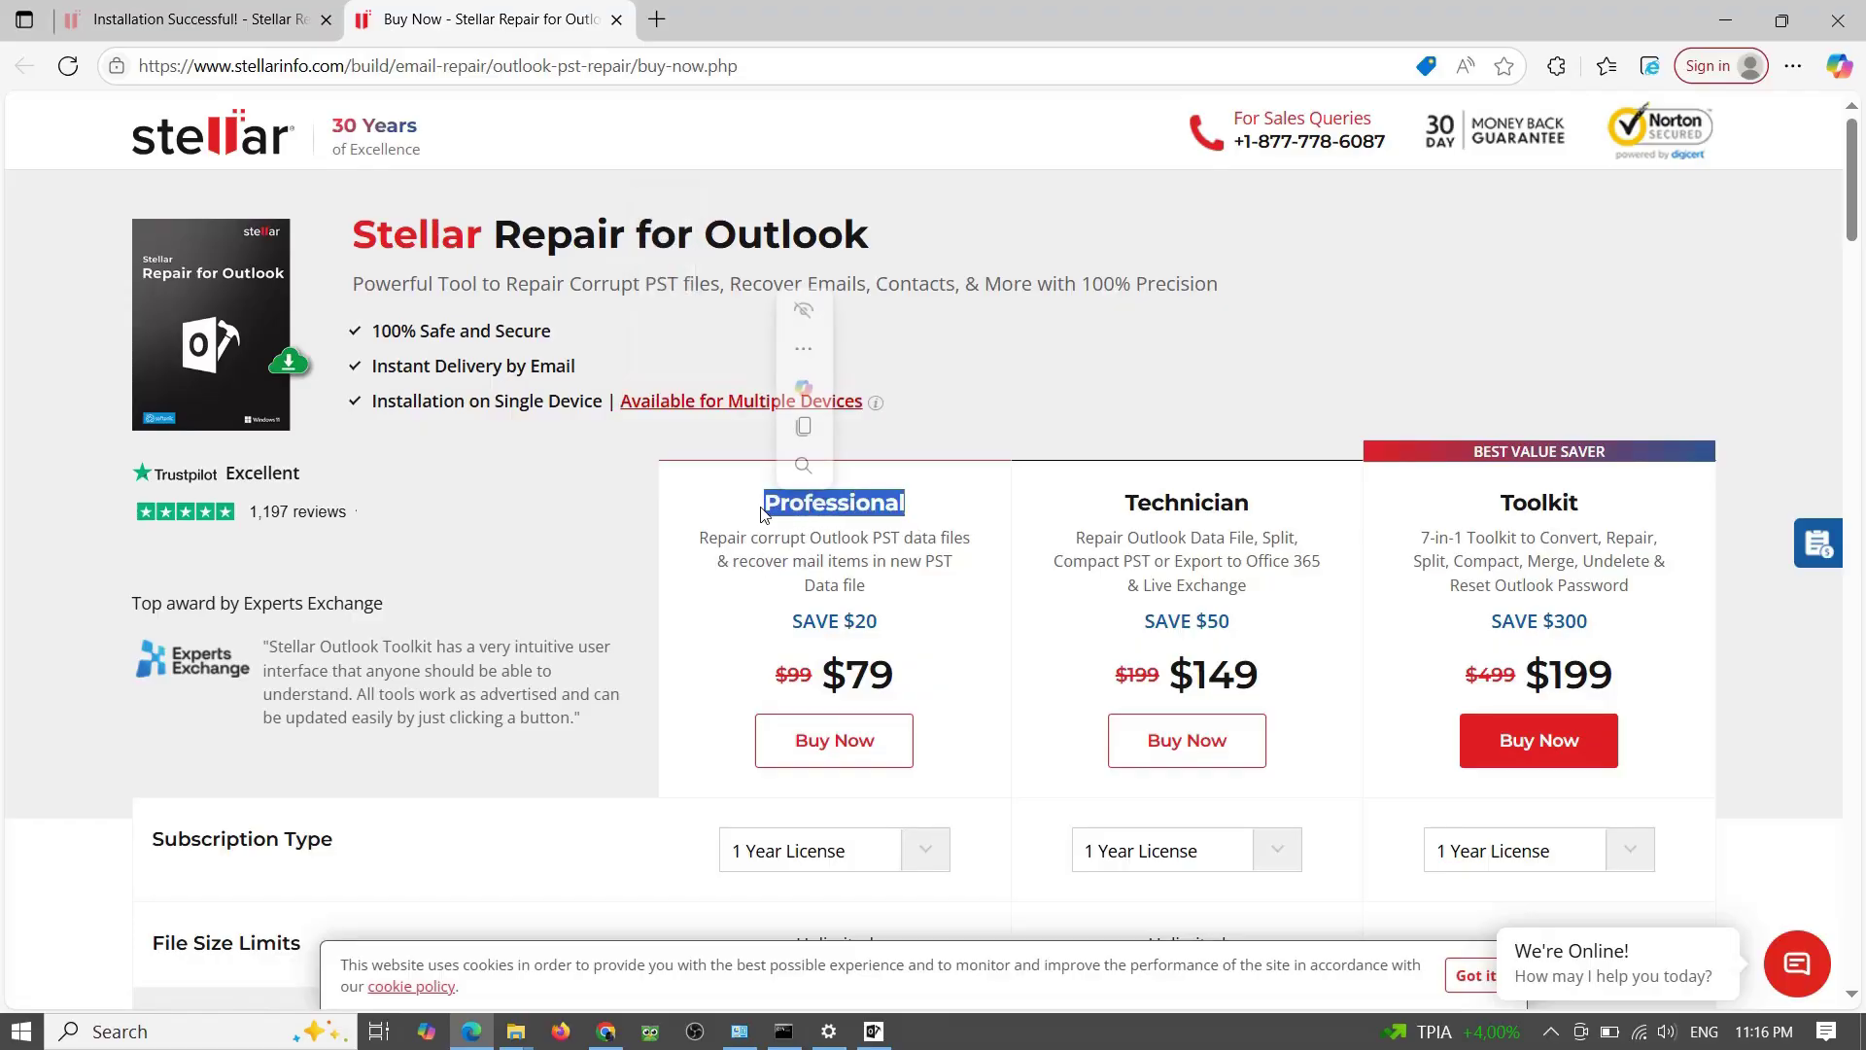
{"action": "left_click", "coordinate": [690, 536]}
{"action": "left_click_drag", "start_coordinate": [690, 535], "coordinate": [949, 573]}
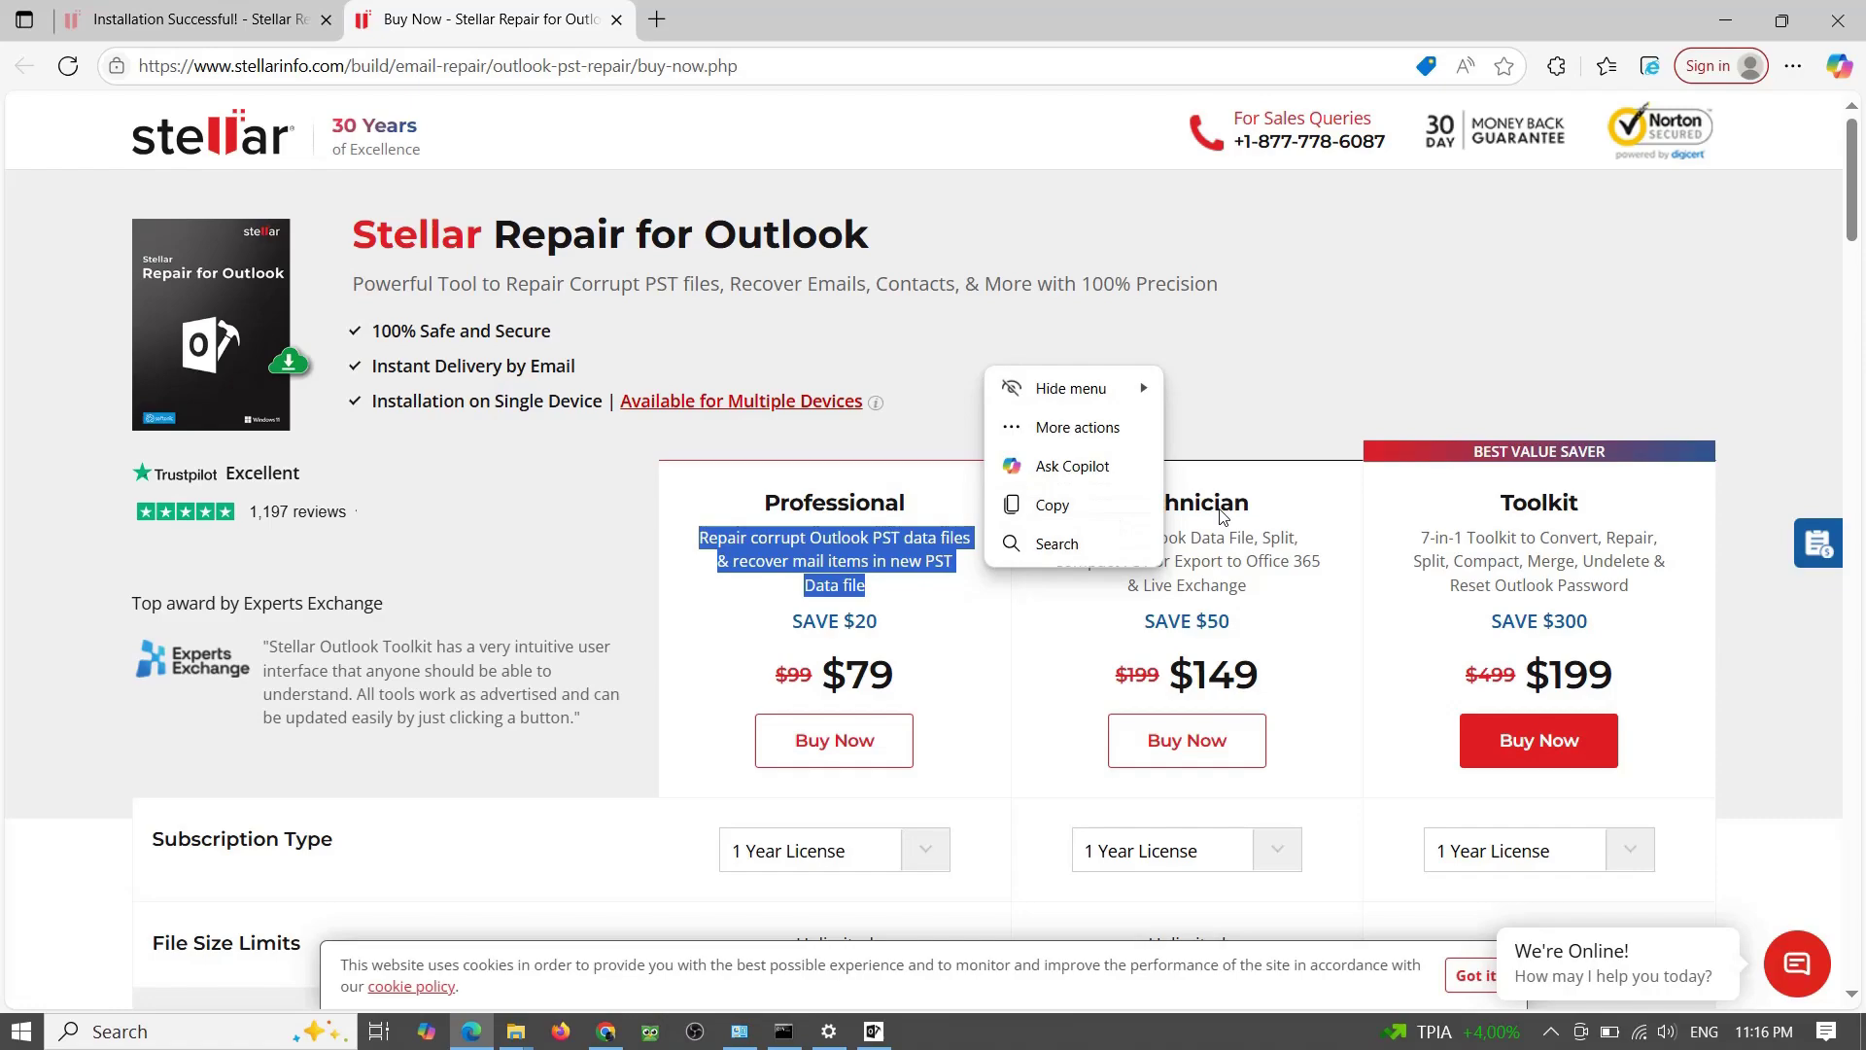
{"action": "left_click", "coordinate": [1287, 518]}
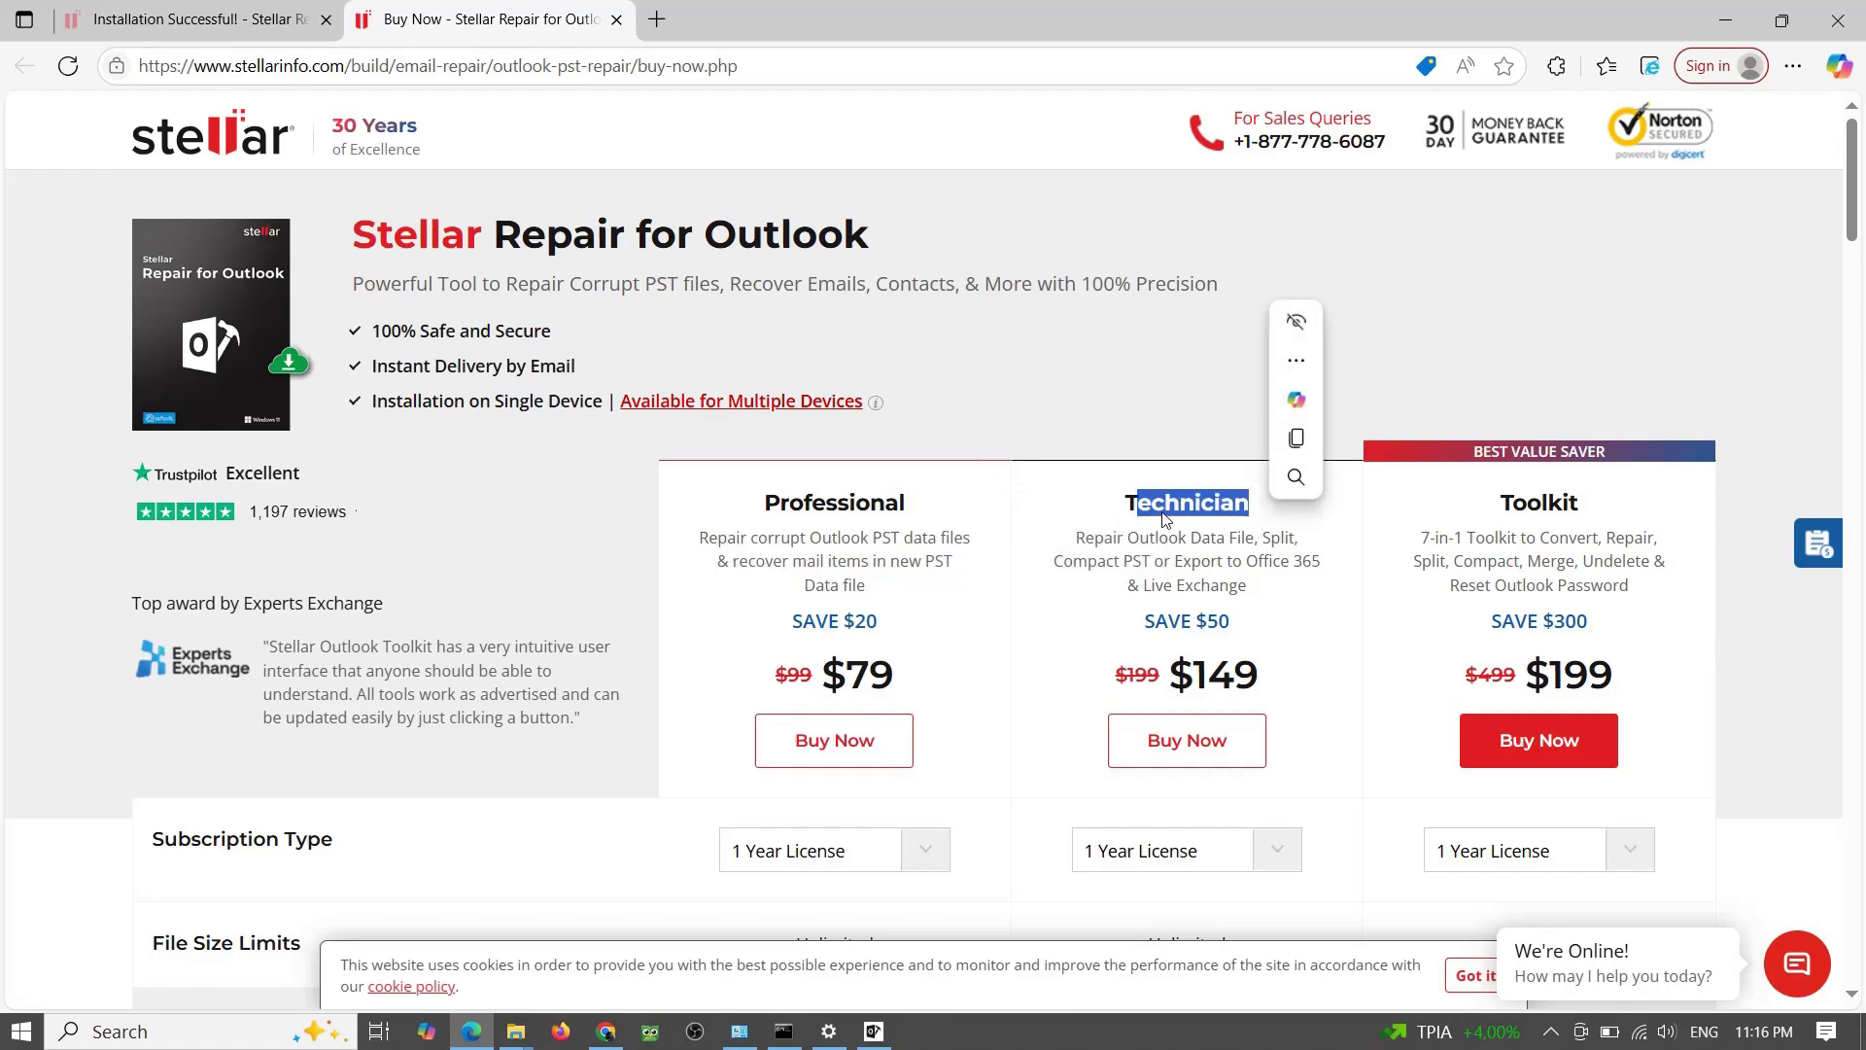
{"action": "left_click_drag", "start_coordinate": [1074, 535], "coordinate": [1255, 601]}
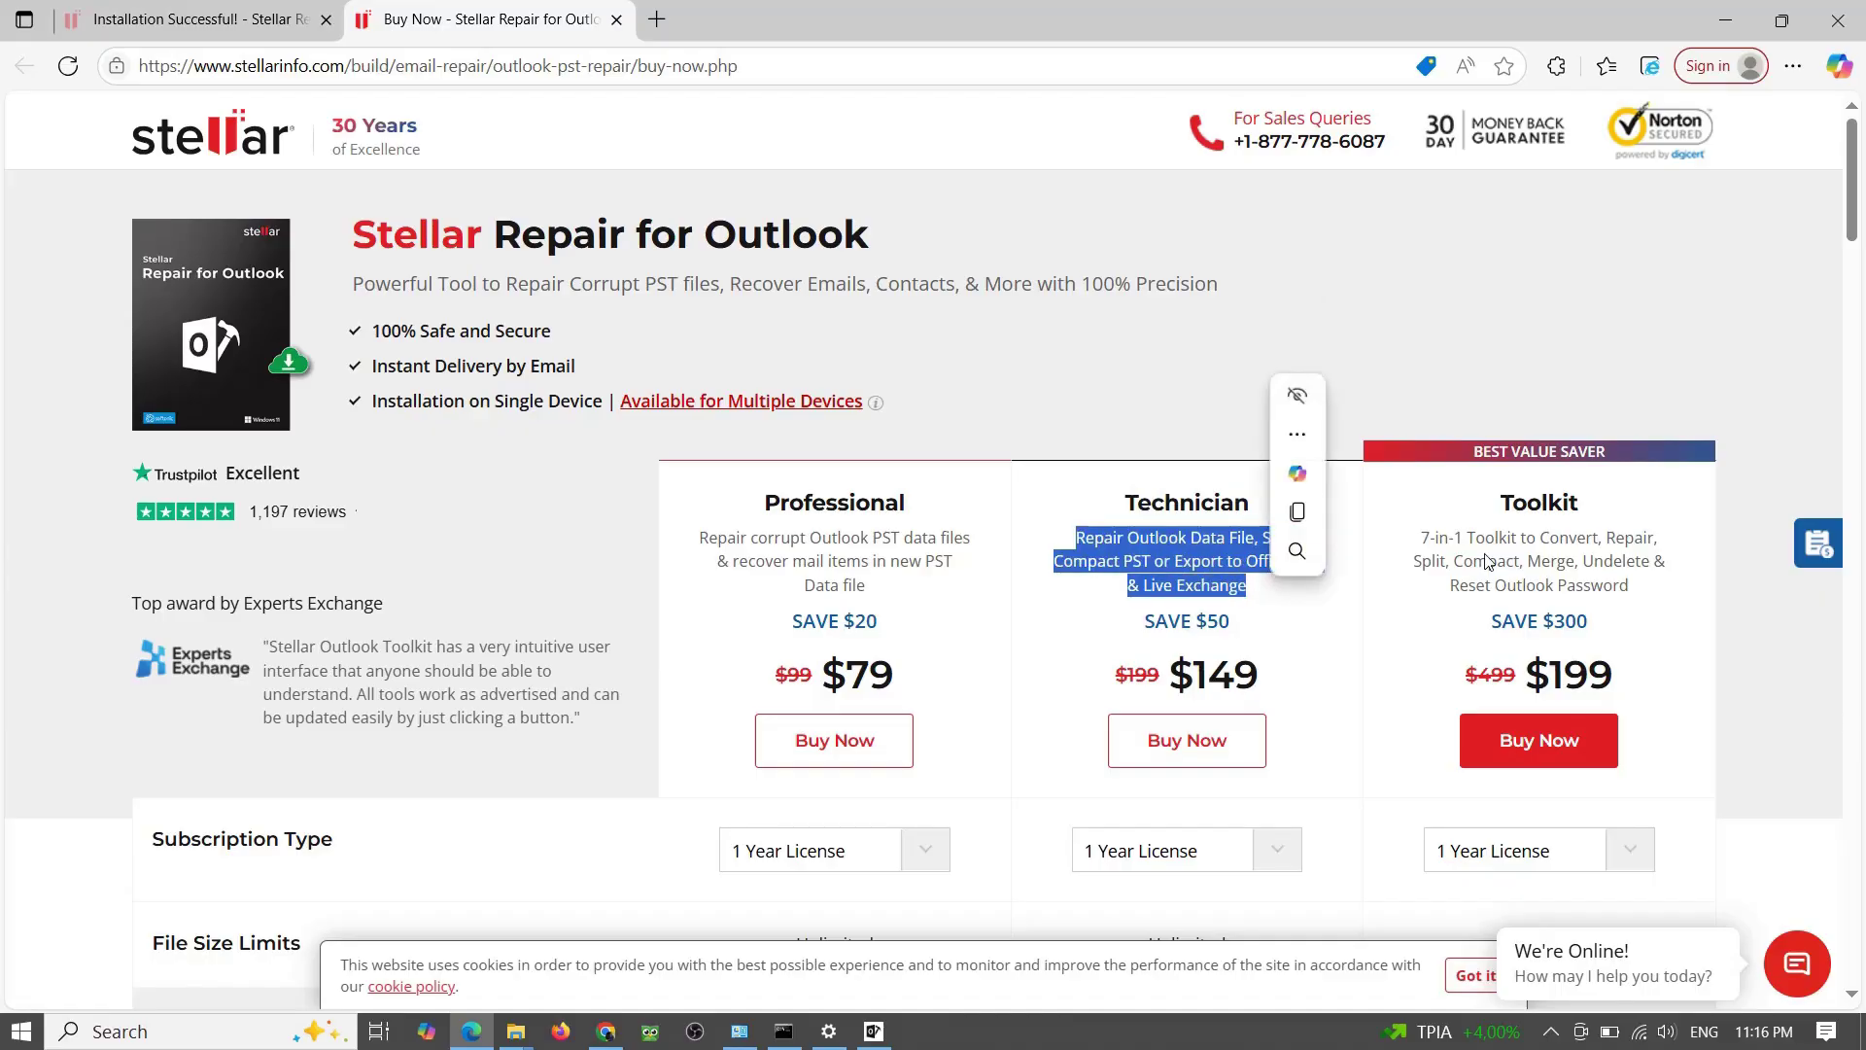
{"action": "left_click", "coordinate": [1503, 491]}
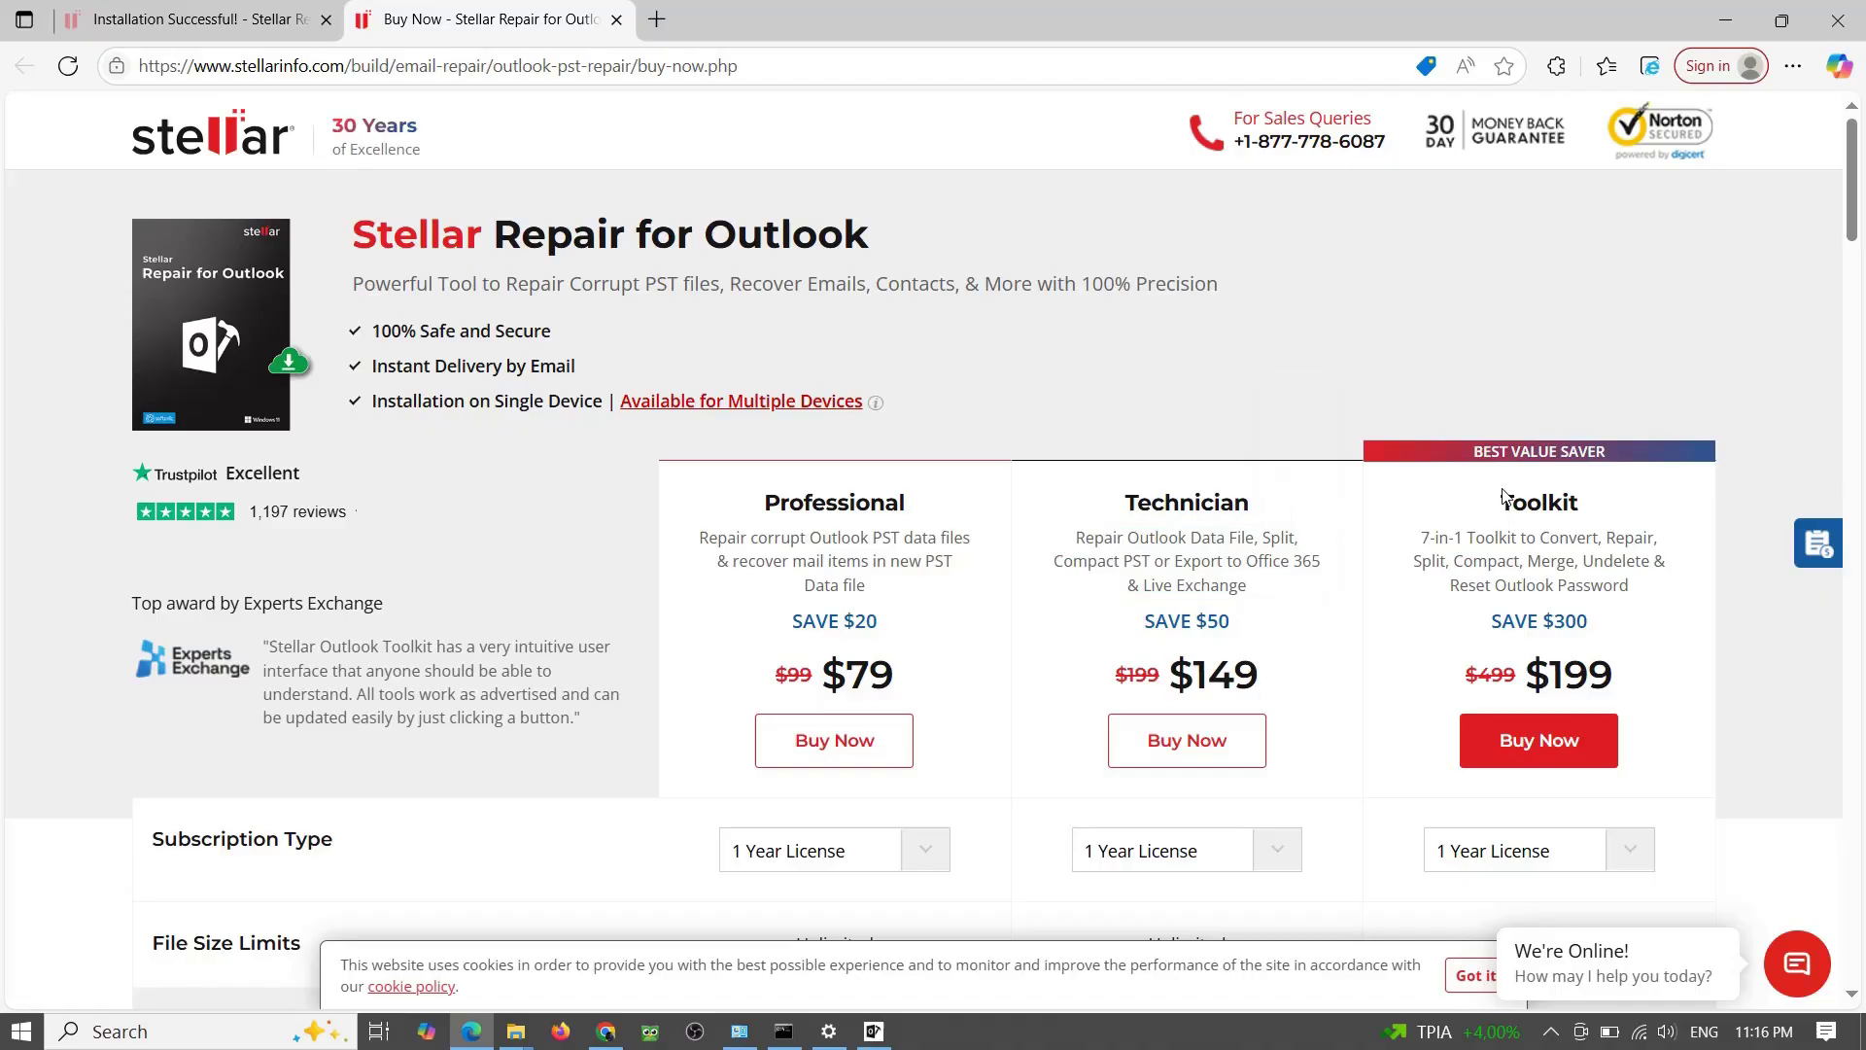
{"action": "left_click_drag", "start_coordinate": [1575, 536], "coordinate": [1657, 595]}
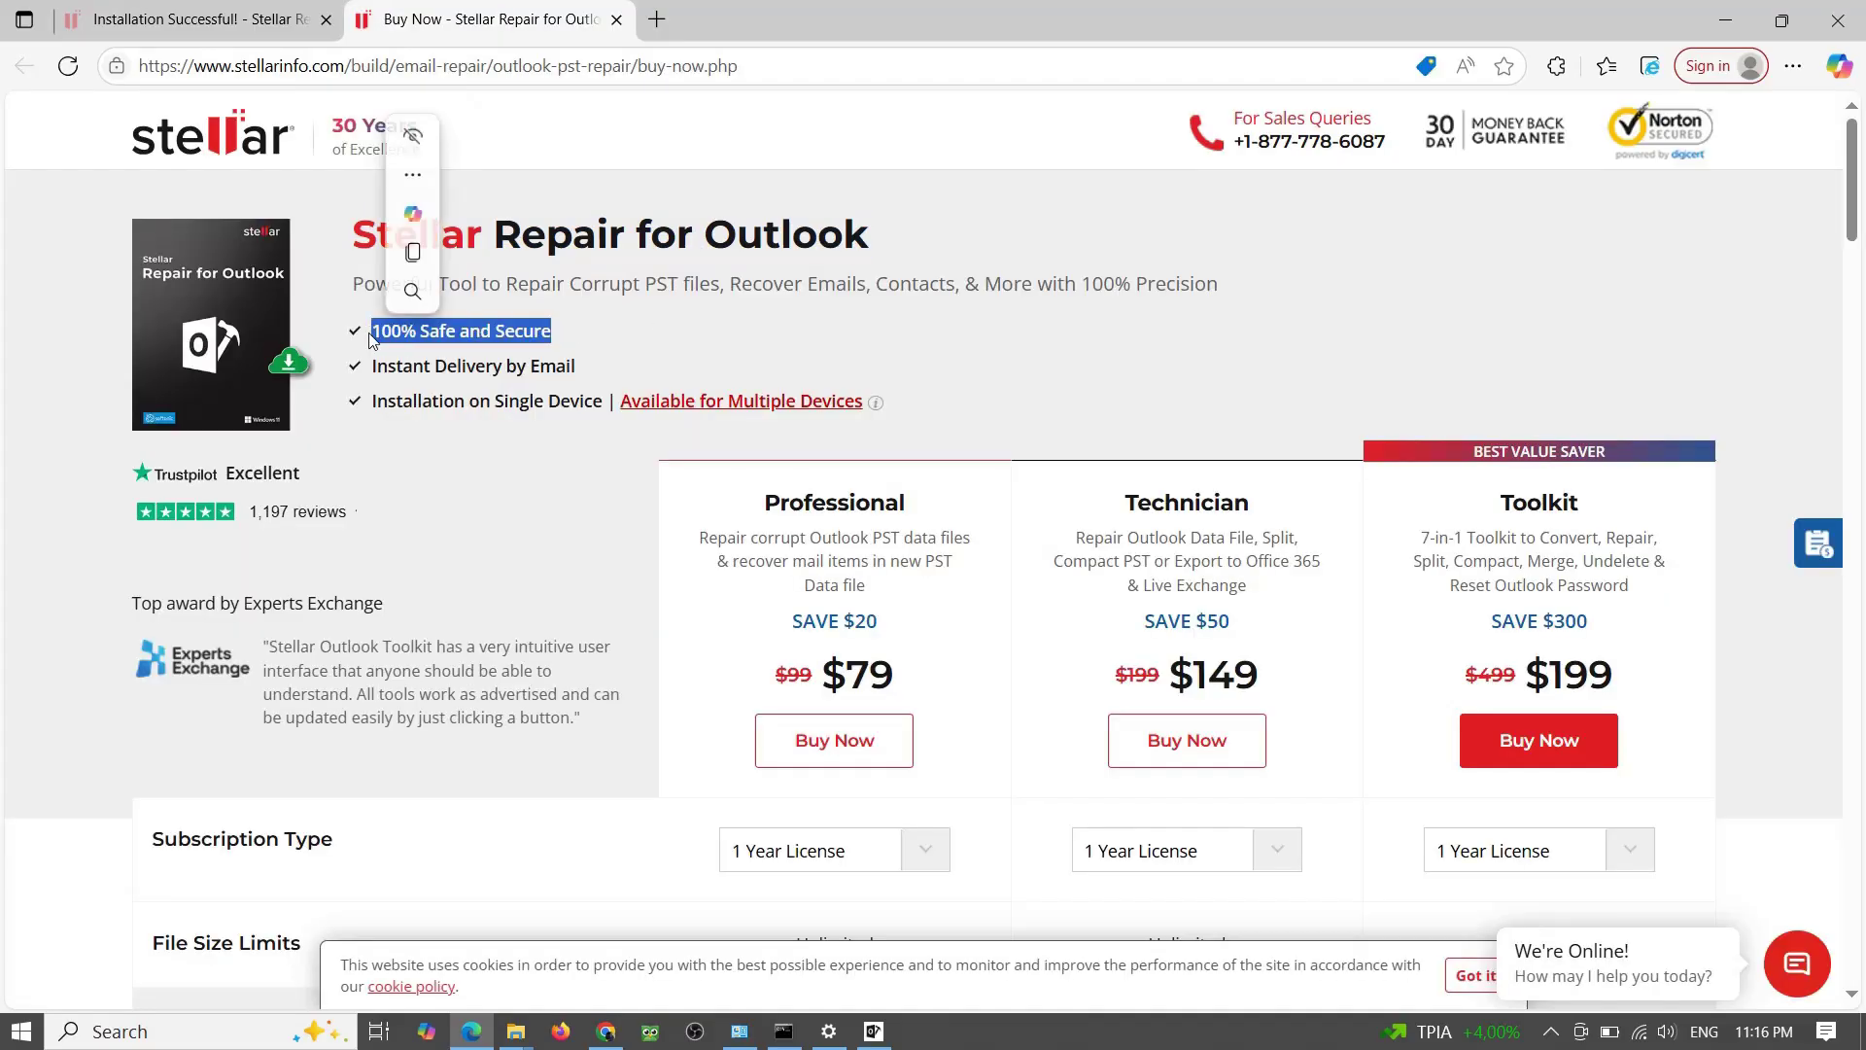
{"action": "triple_click", "coordinate": [604, 366]}
{"action": "left_click_drag", "start_coordinate": [602, 401], "coordinate": [410, 397]}
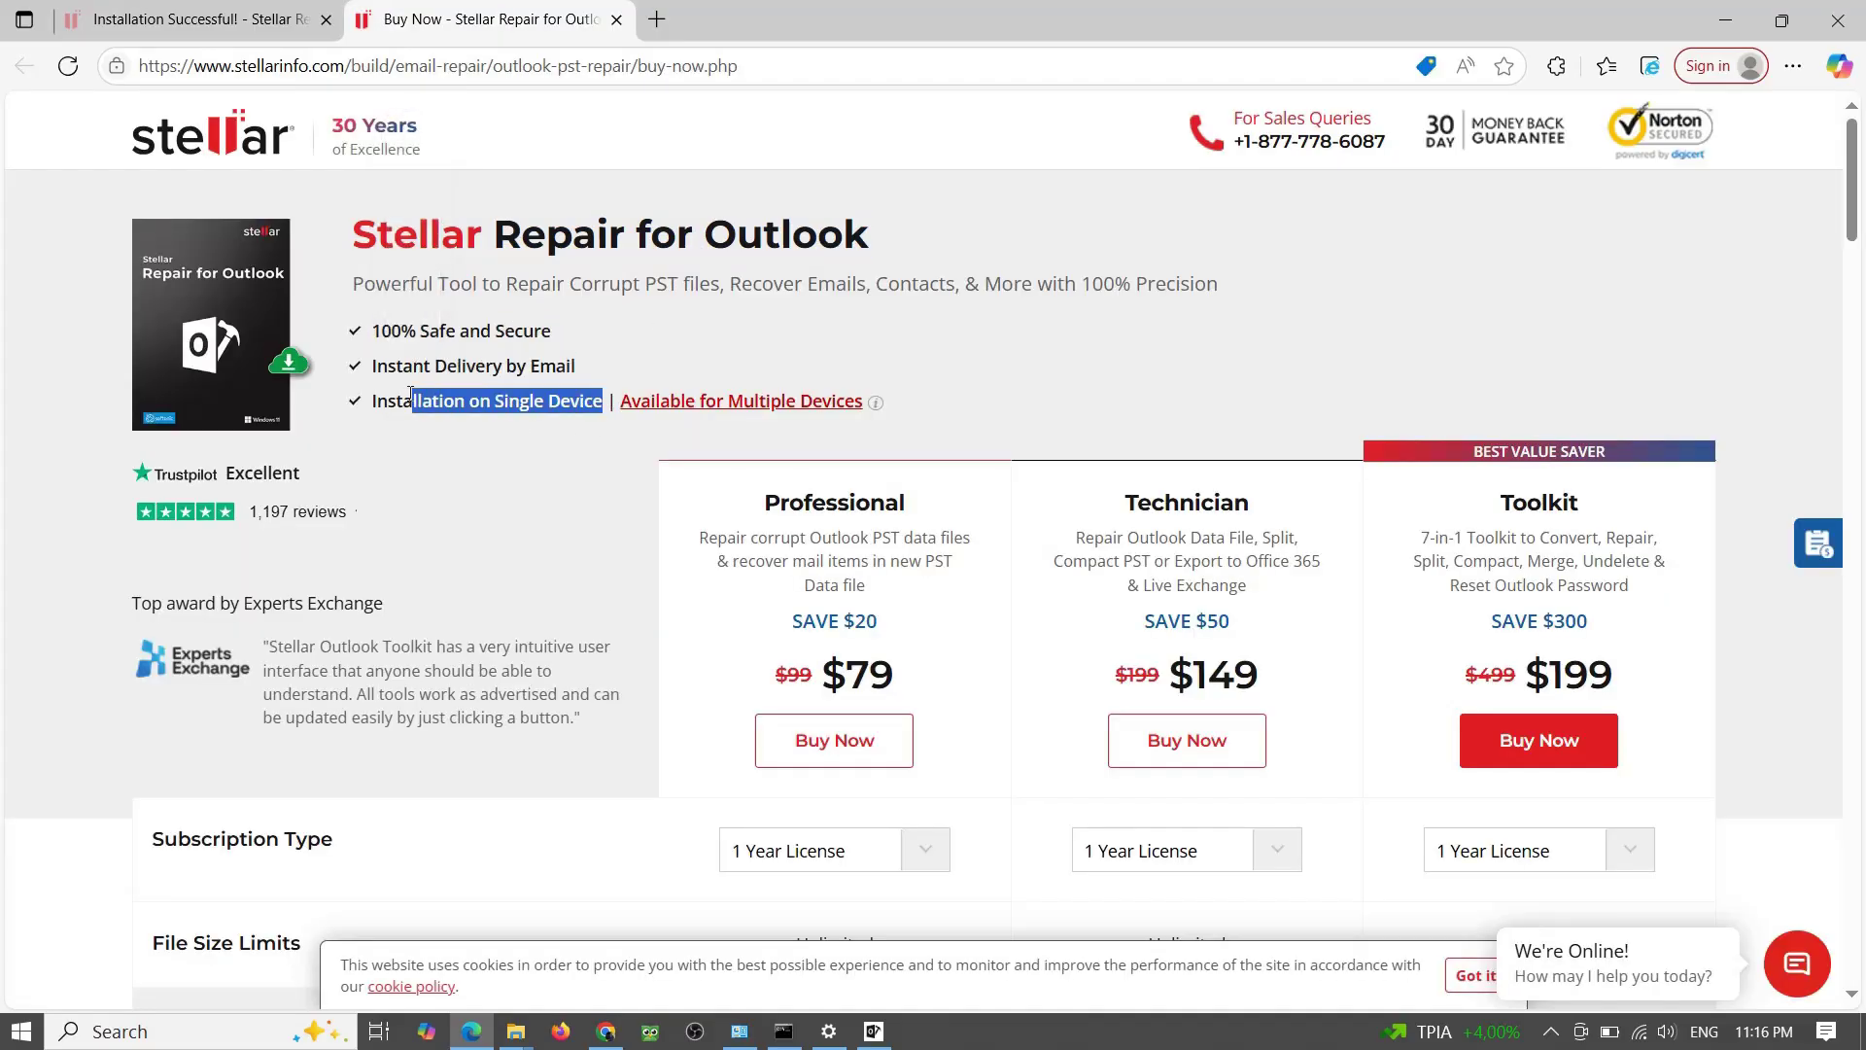